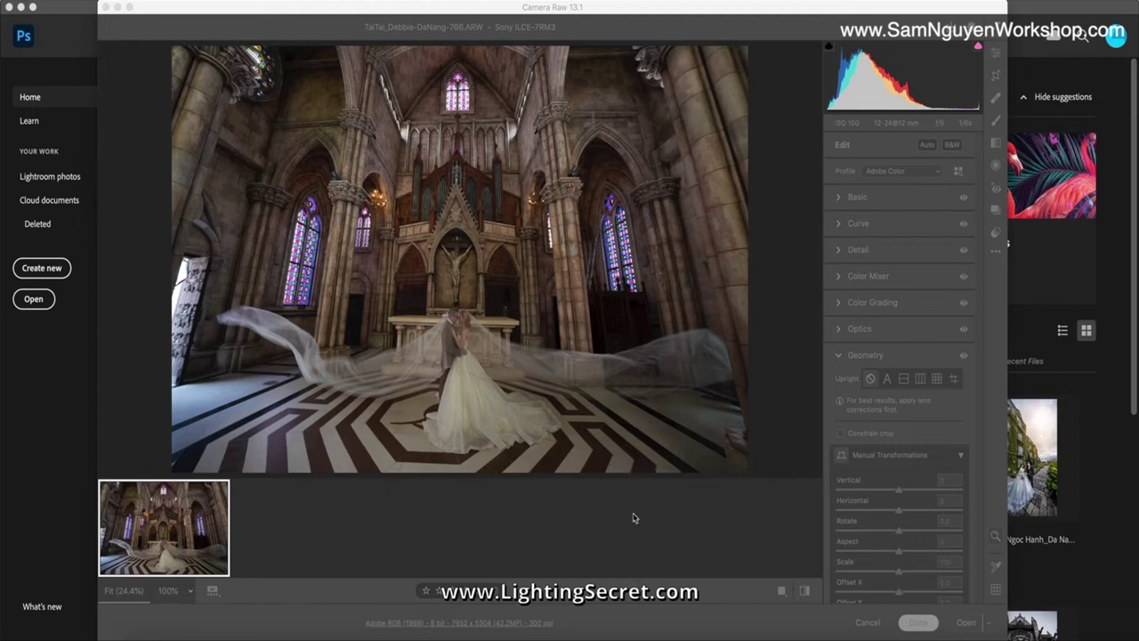
Open the raw photo TaiTai_Debbie-DaNang-766.ARW from Camera Raw as a Photoshop document
left_click(965, 624)
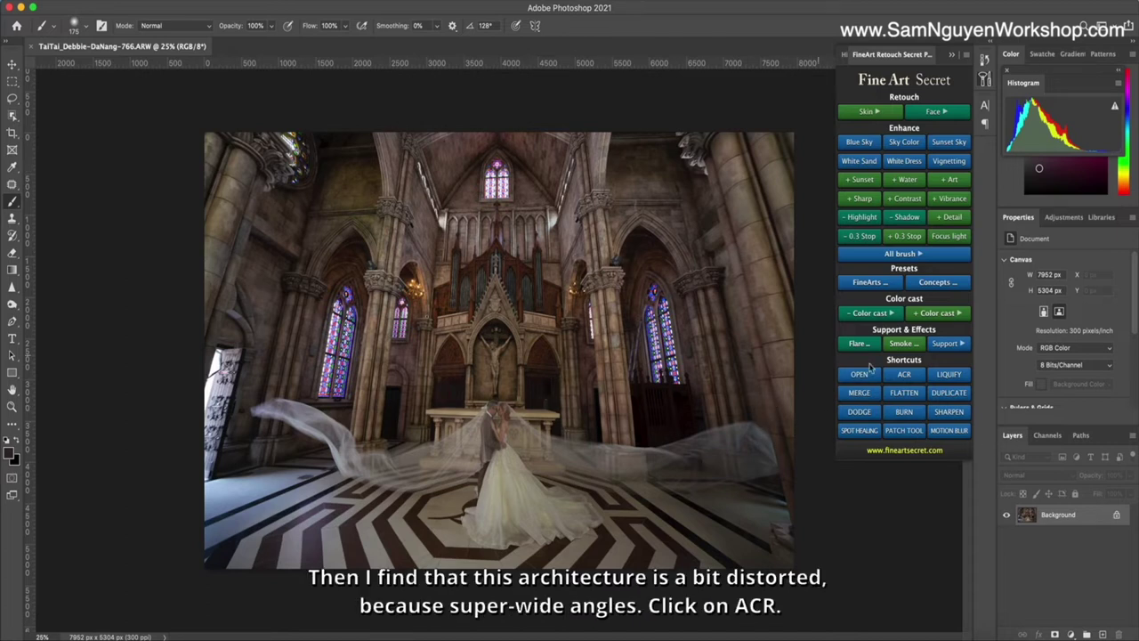
Reopen the photo in Camera Raw and apply Upright Auto from the Geometry panel
left_click(904, 377)
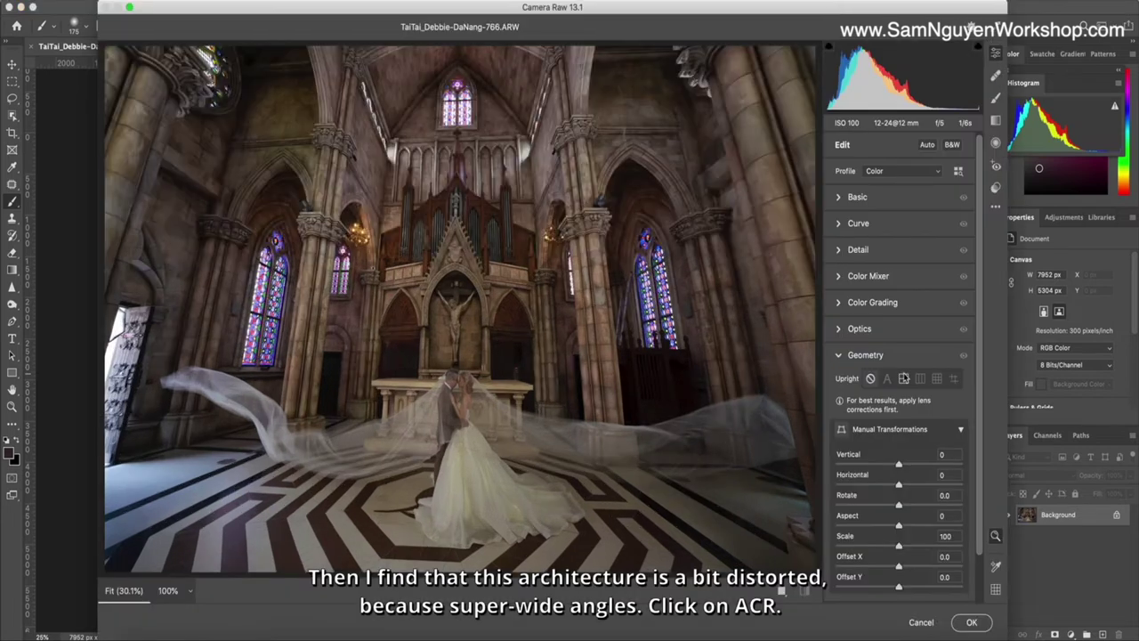
left_click(842, 351)
left_click(842, 355)
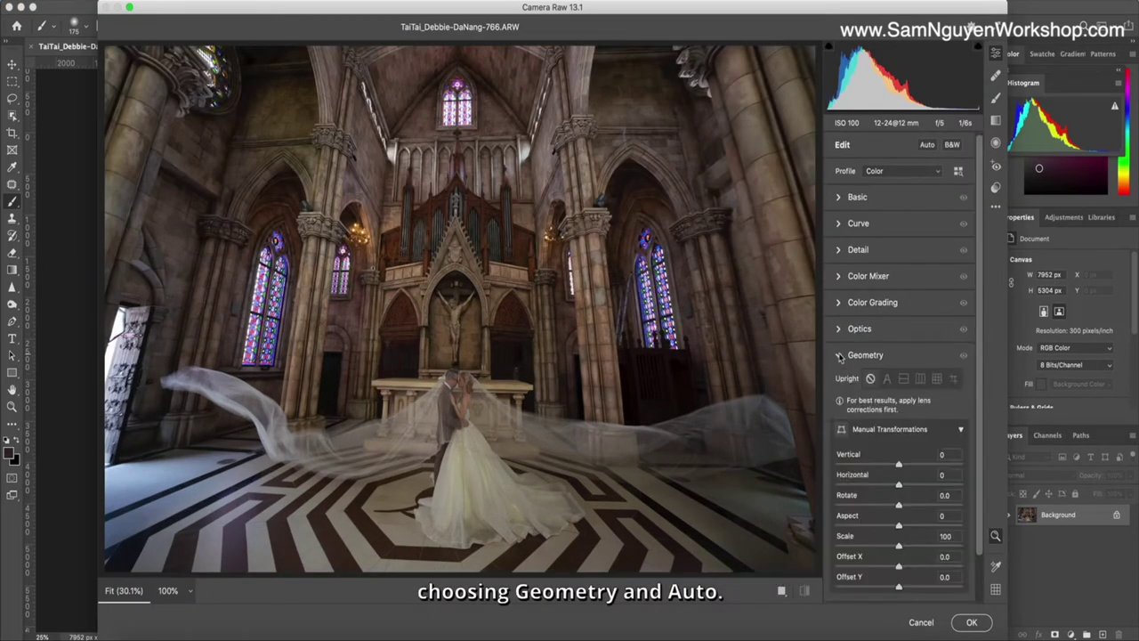
left_click(887, 379)
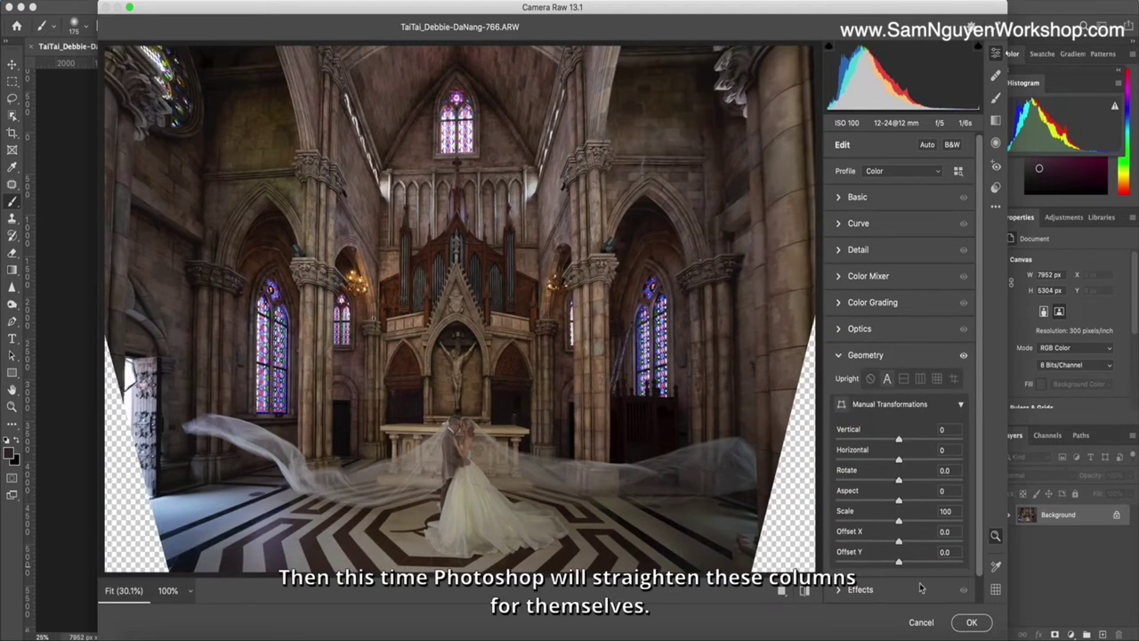
Apply the Camera Raw straightening, then stretch the right half of the photo outward over the blank corner
left_click(969, 622)
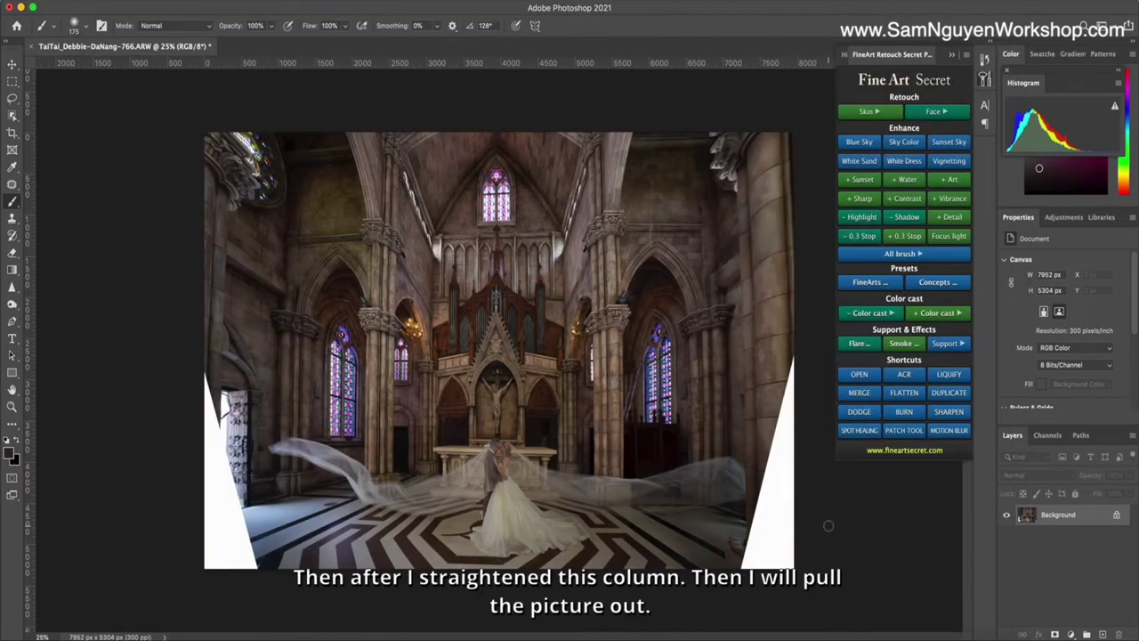
key("super+minus")
key("m")
mouse_move(699, 498)
left_mouse_down()
mouse_move(542, 142)
mouse_move(511, 145)
mouse_move(518, 152)
left_mouse_up()
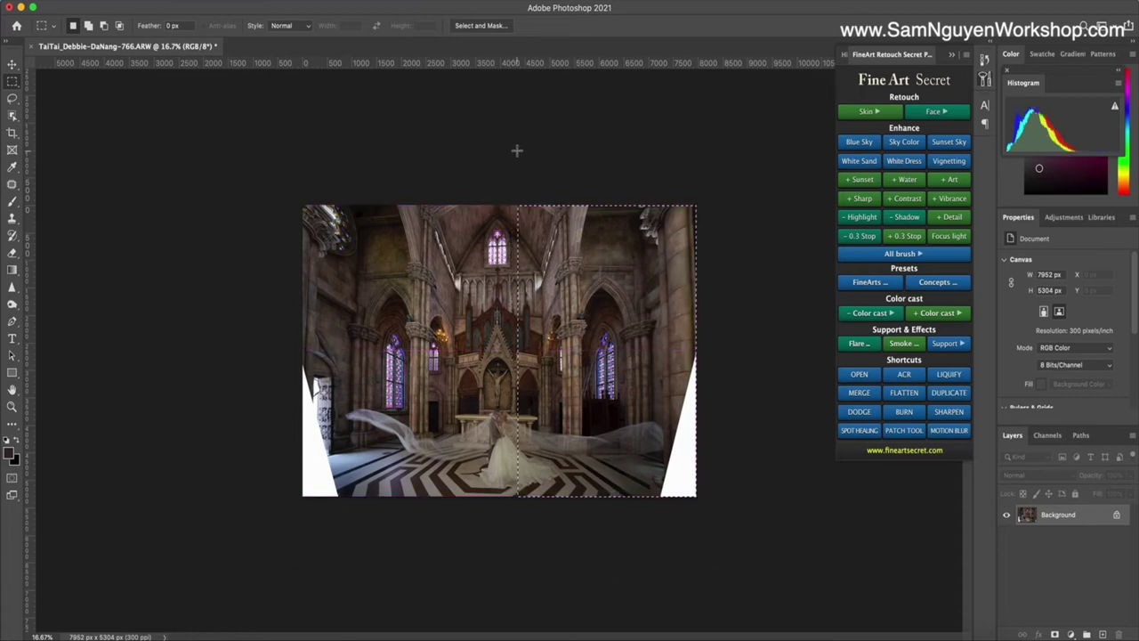
key("super+t")
left_click_drag(697, 352, 730, 351)
key("Escape")
key("super+d")
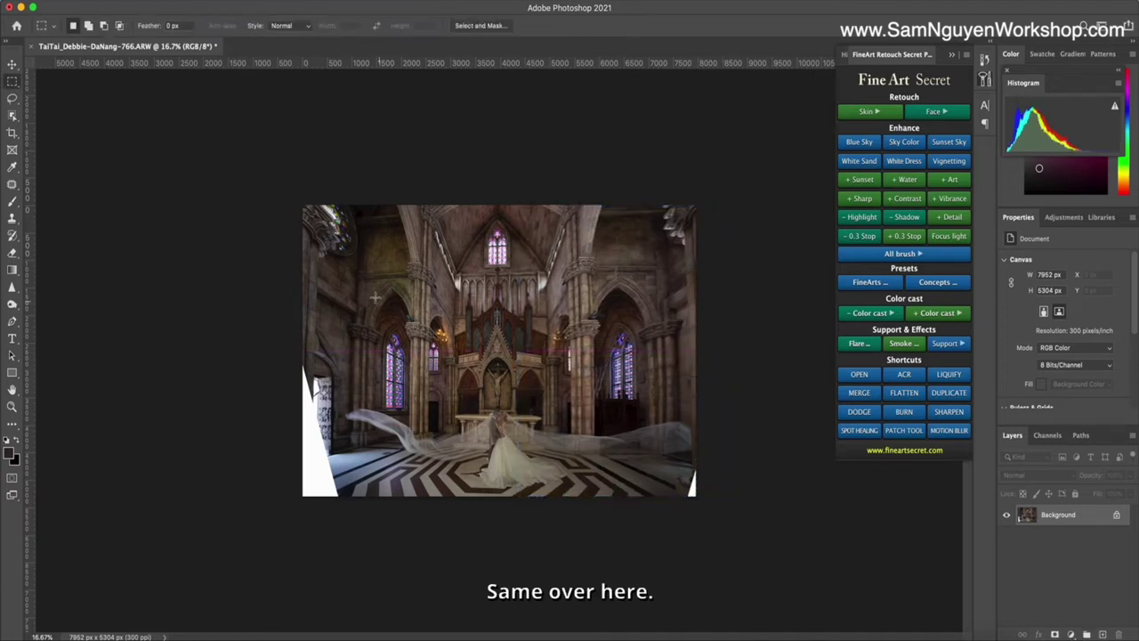
Stretch the left half of the photo outward to cover its blank corner
left_click_drag(274, 199, 475, 519)
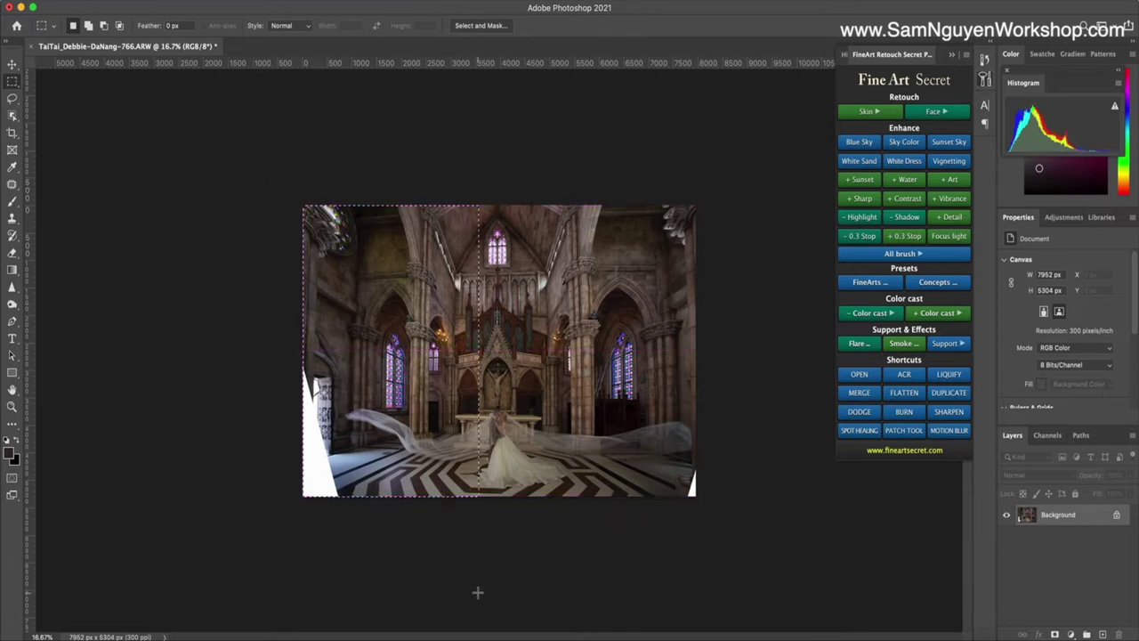
key("super+t")
left_click_drag(299, 356, 259, 356)
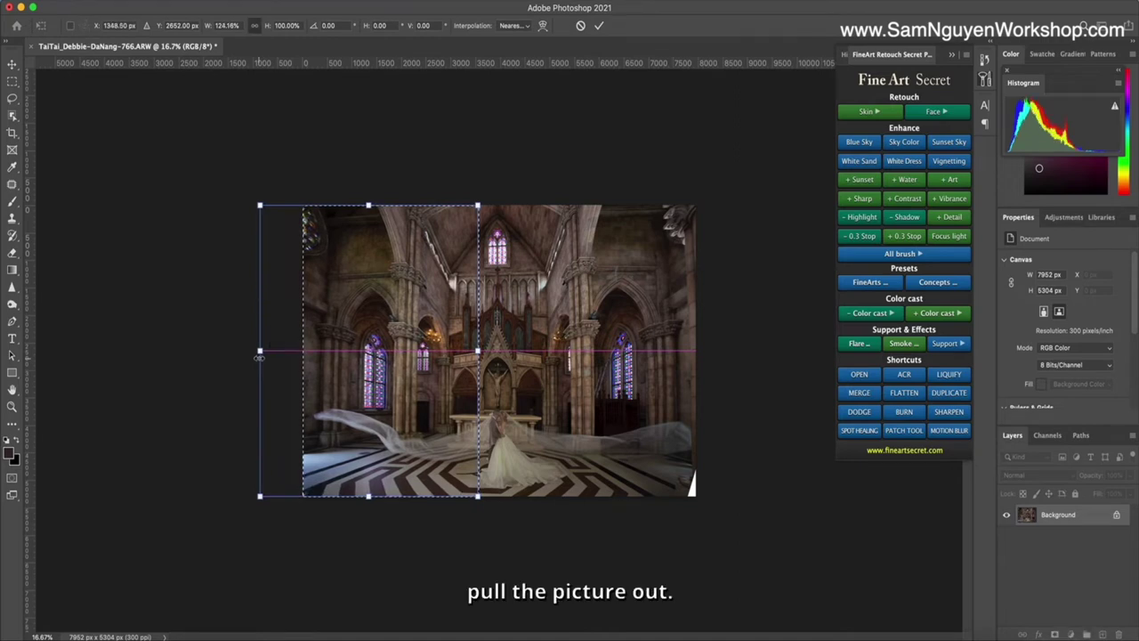
key("Return")
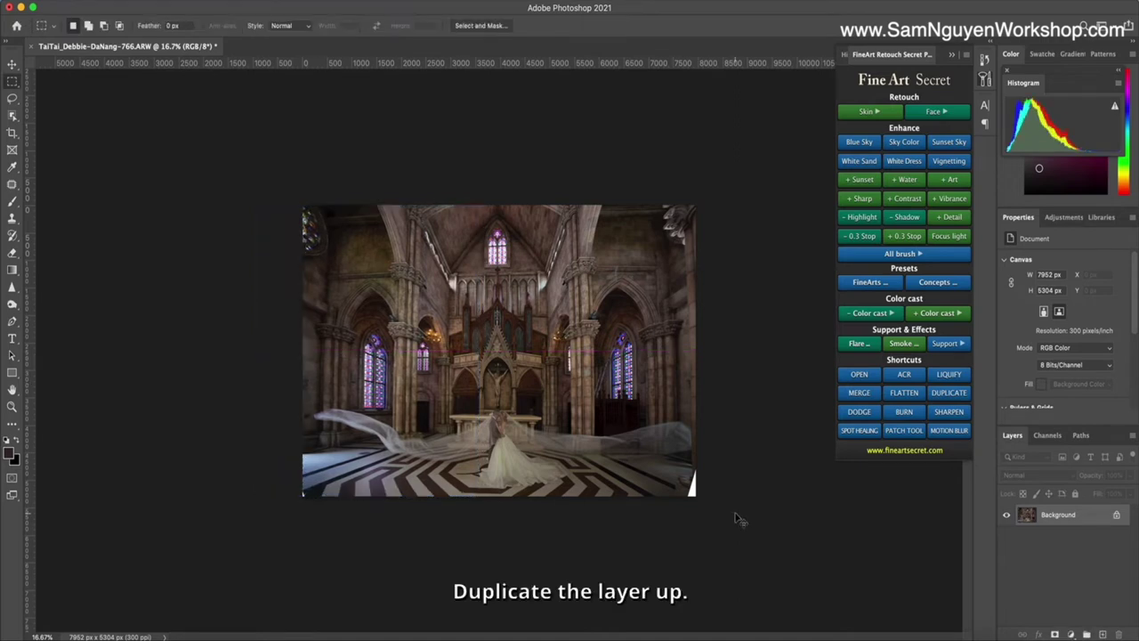
Duplicate the photo layer and Content-Aware fill both lassoed blank bottom corners
key("super+j")
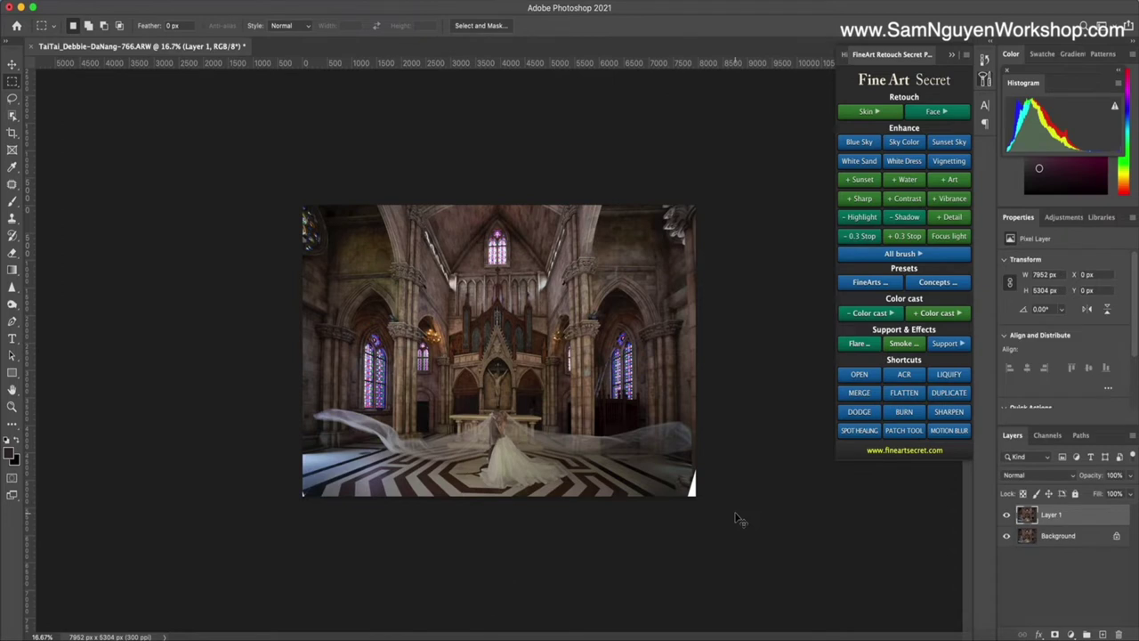
key("super+plus")
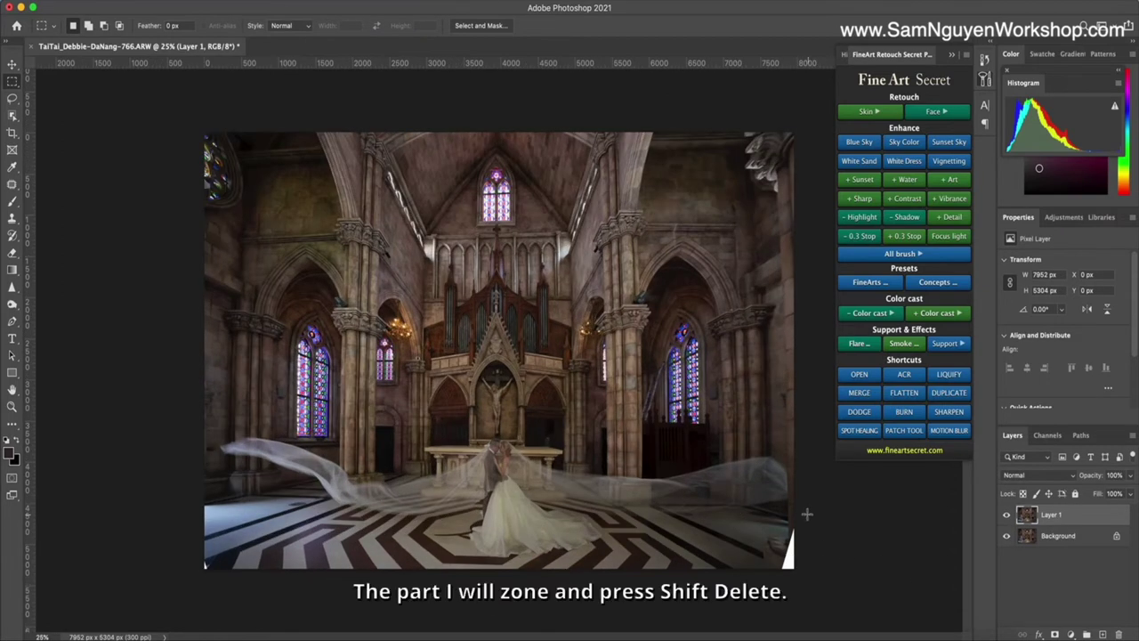
key("l")
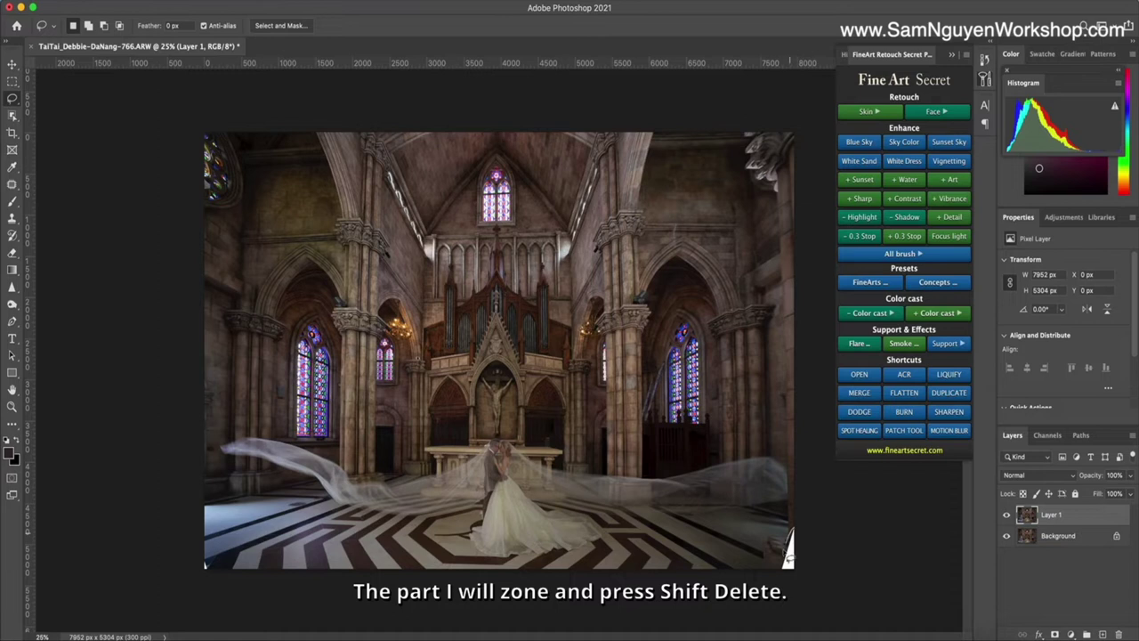
key("shift+Delete")
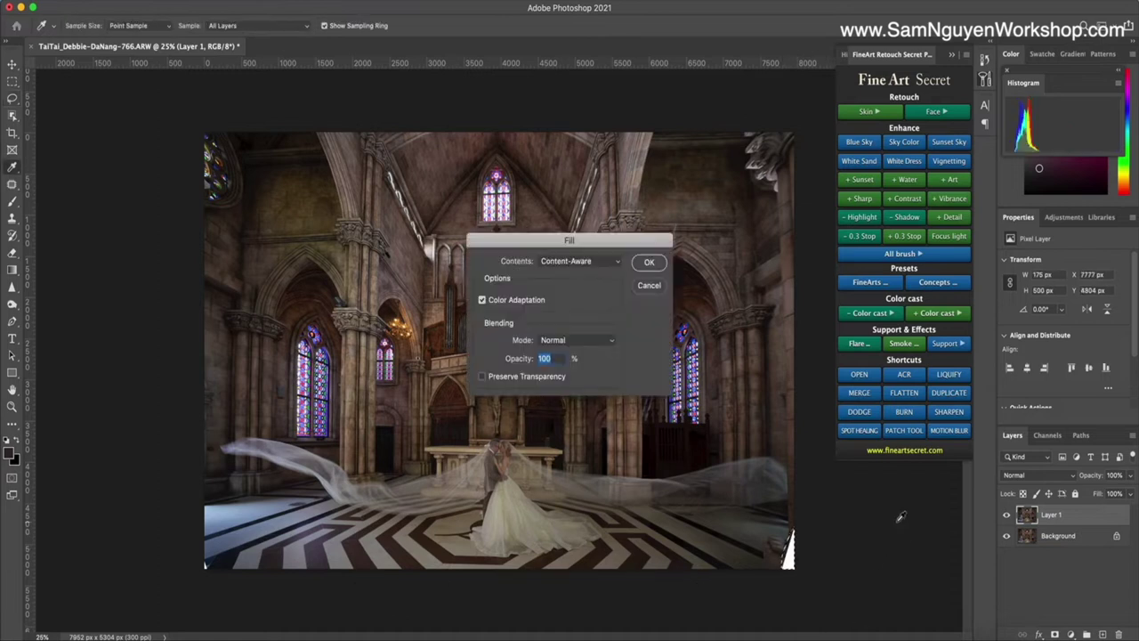
key("Return")
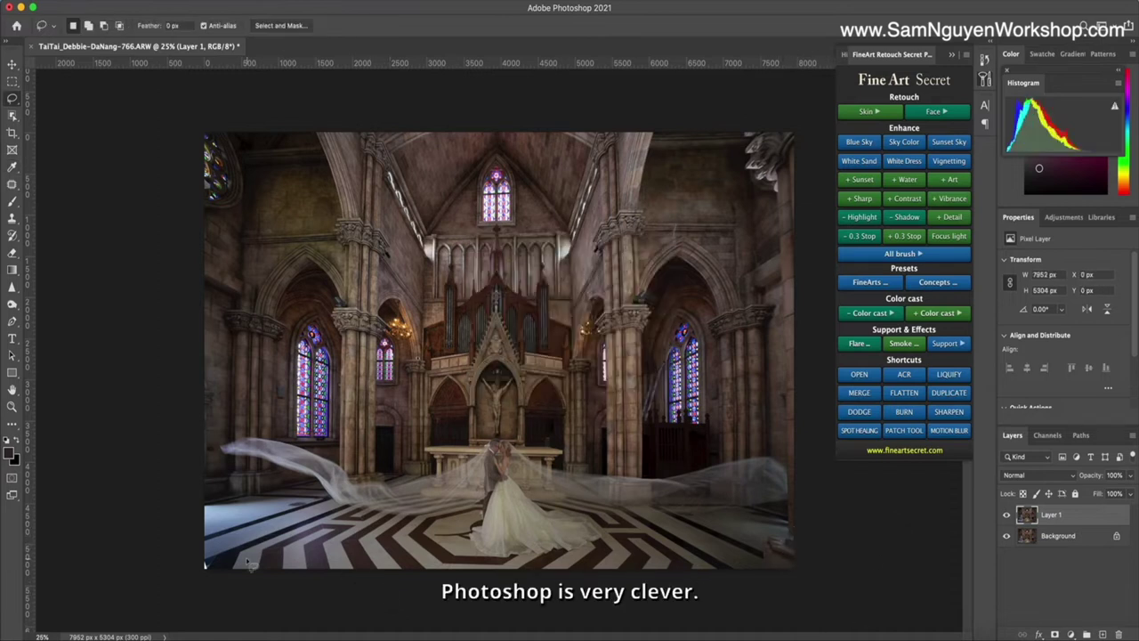
key("shift+Delete")
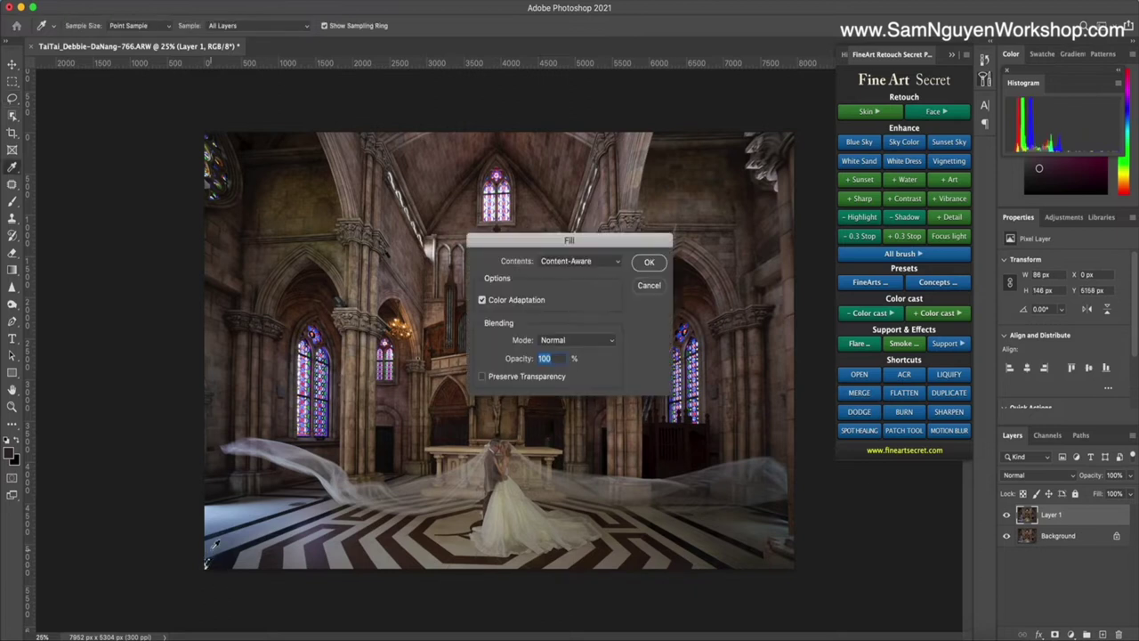
key("Return")
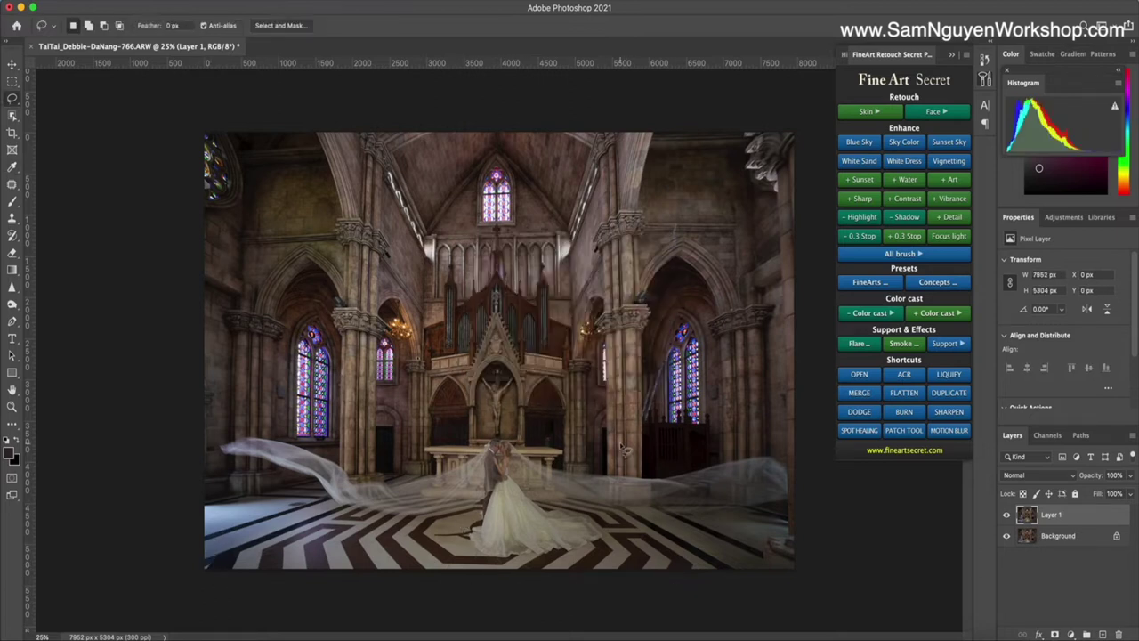
key("super+equal")
key("super+equal")
key("super+equal")
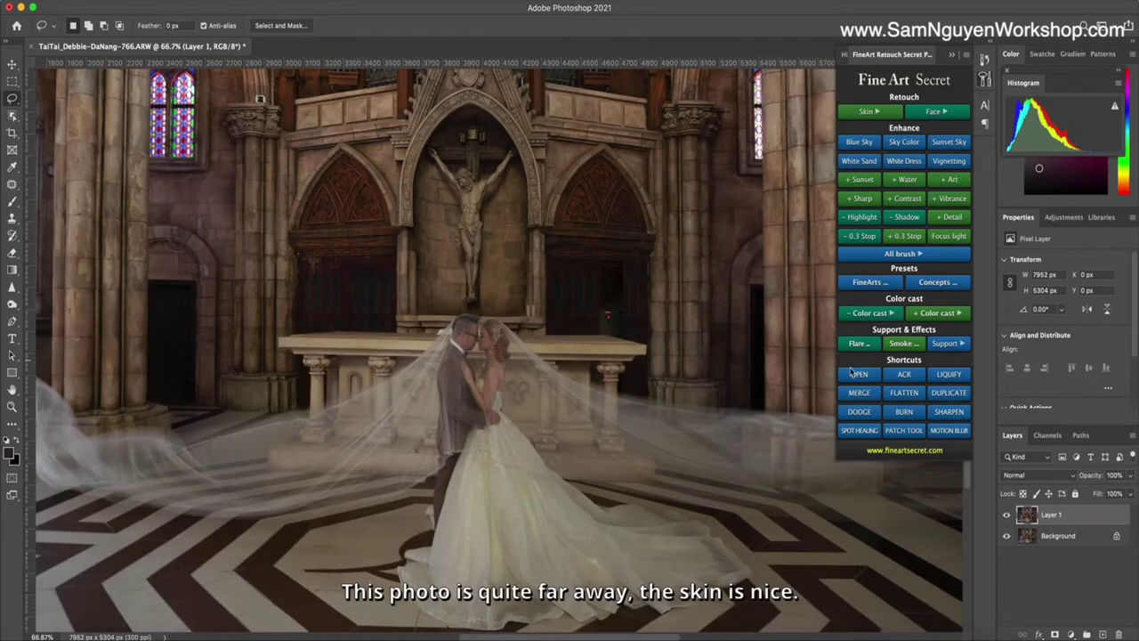
Open Liquify, zoom in on the couple, and set the warp brush to about 125
left_click(949, 373)
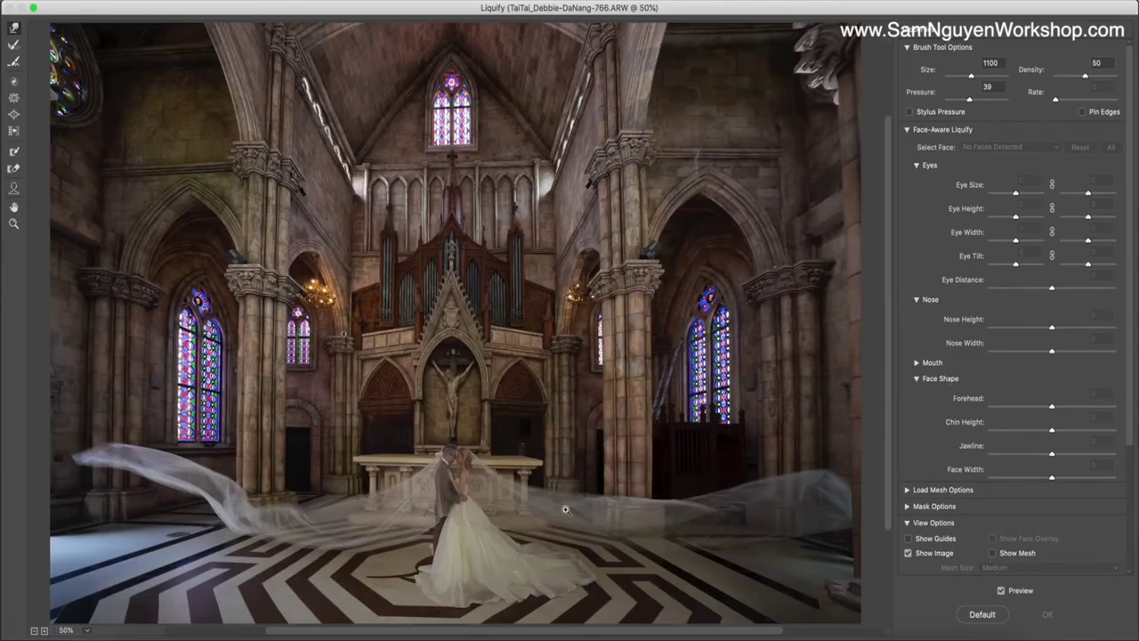
key("super+equal")
key("super+equal")
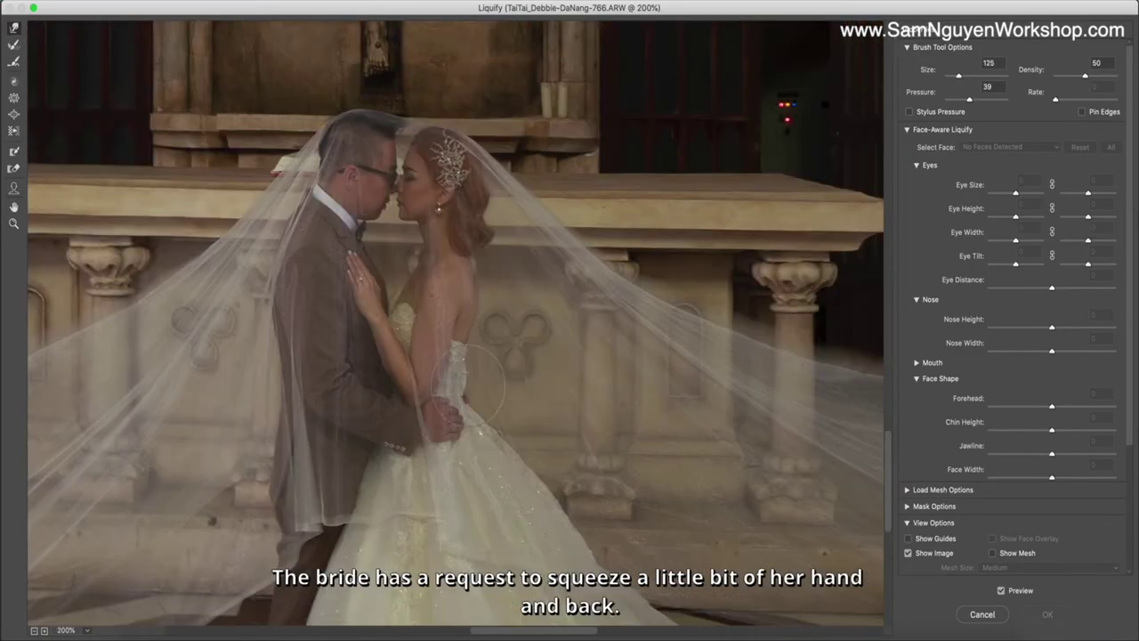
key("bracketleft")
key("bracketright")
key("bracketright")
key("bracketright")
key("bracketright")
key("bracketleft")
key("bracketleft")
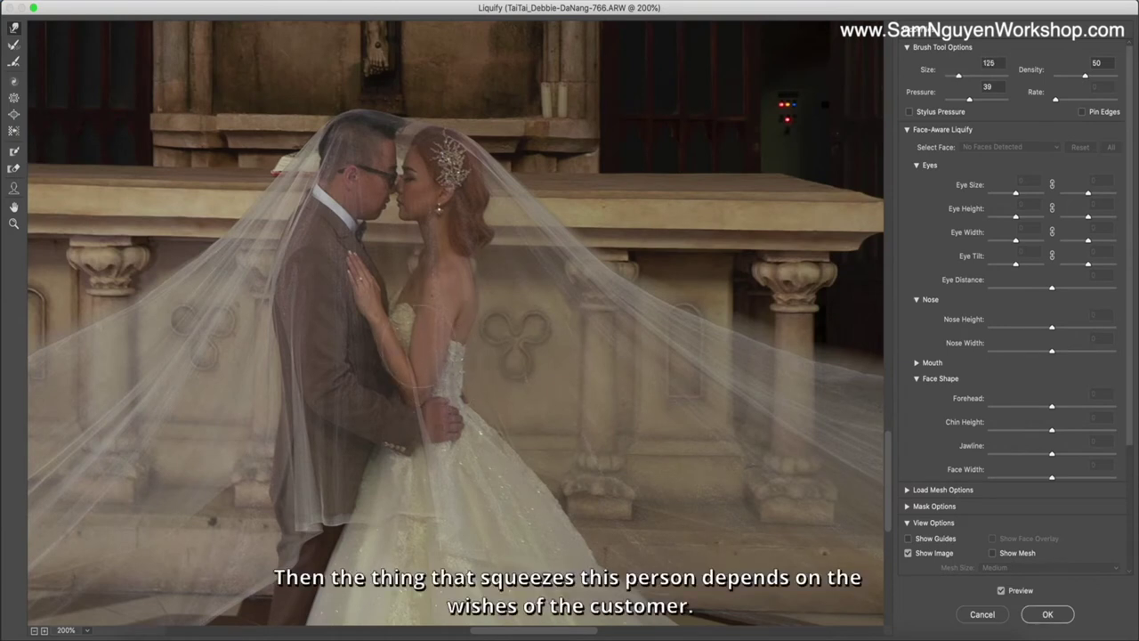
key("bracketleft")
key("bracketleft")
key("bracketright")
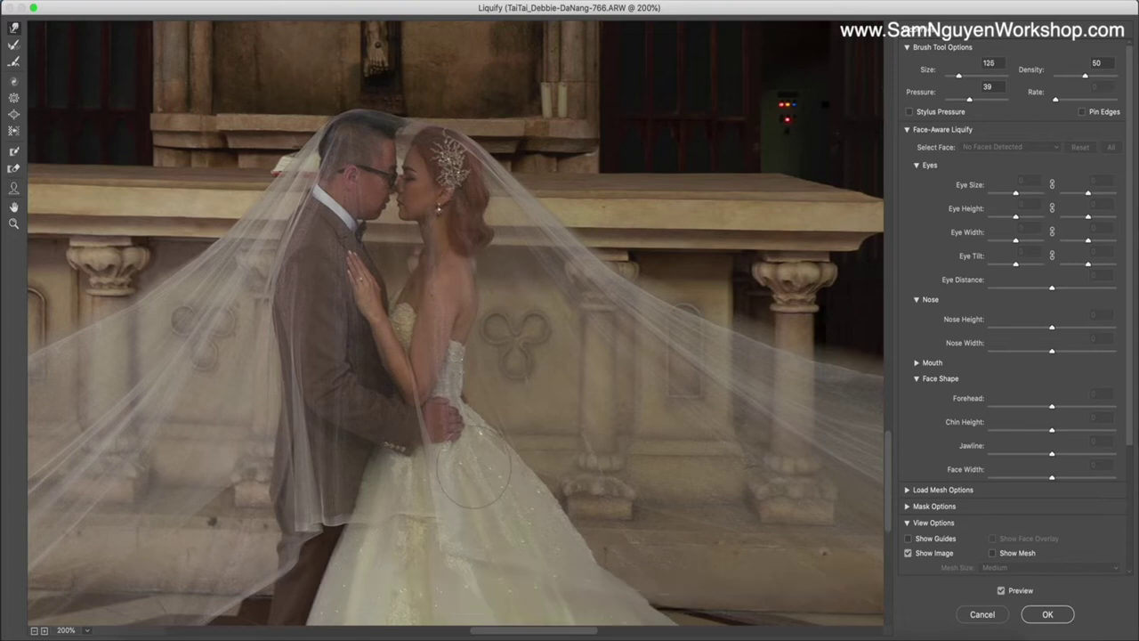
Centre the couple in the Liquify preview and resize the warp brush to 300 to slim the gown
key("super+minus")
key("super+minus")
left_click_drag(473, 466, 463, 366)
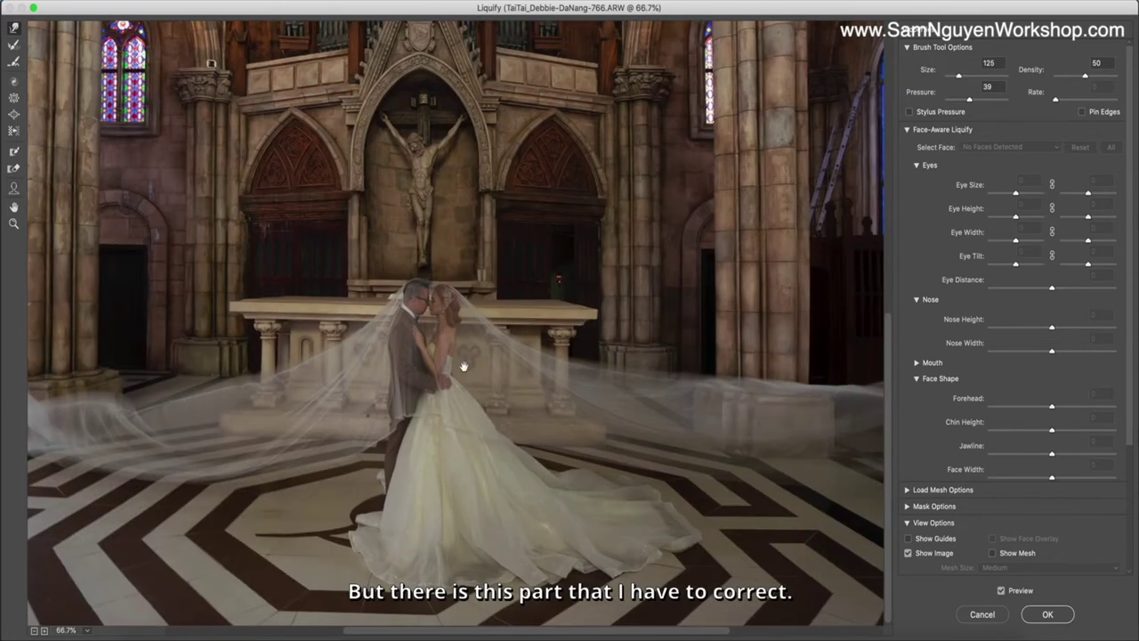
key("bracketright")
key("bracketright")
key("bracketright")
key("bracketright")
key("bracketright")
key("bracketright")
key("bracketright")
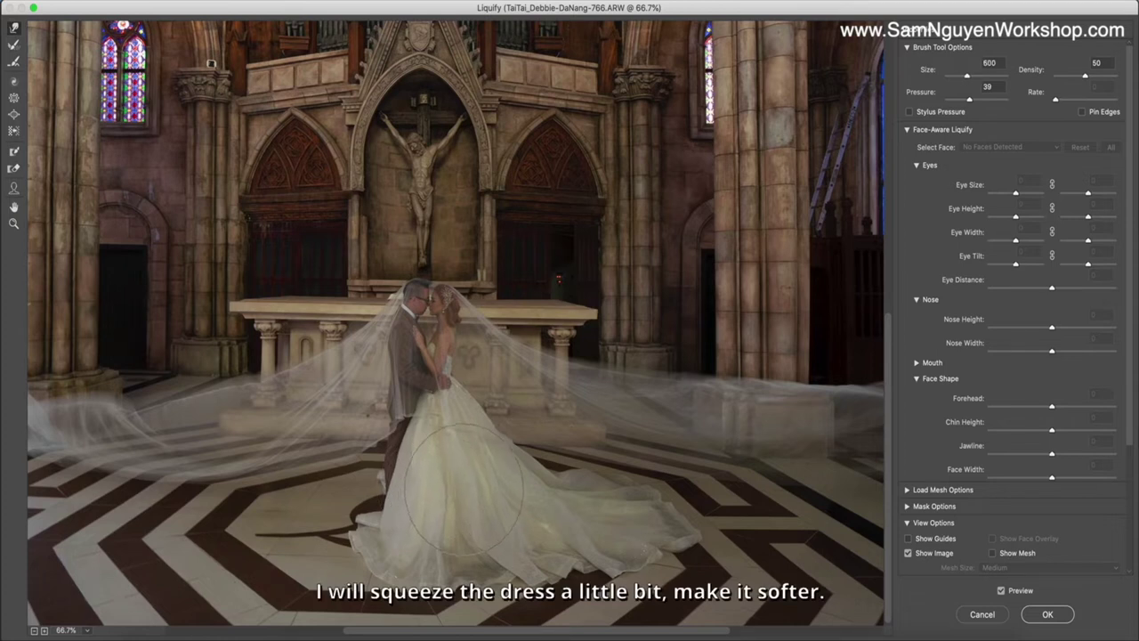
key("bracketright")
key("bracketleft")
key("bracketleft")
key("bracketleft")
key("bracketleft")
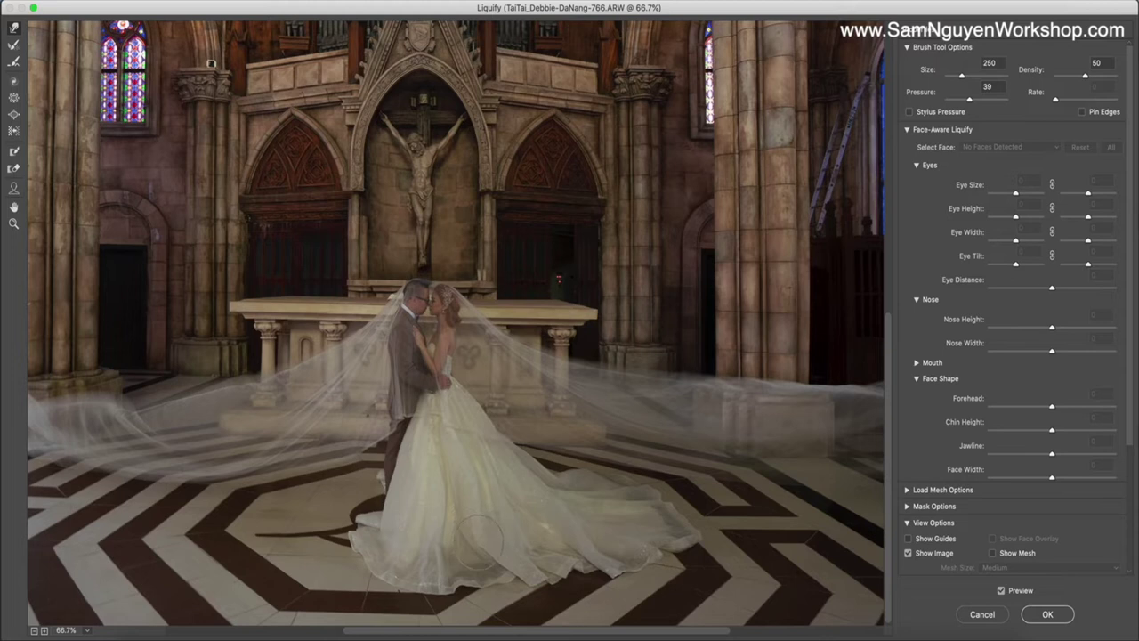
key("bracketright")
key("bracketright")
key("bracketright")
key("bracketleft")
key("bracketleft")
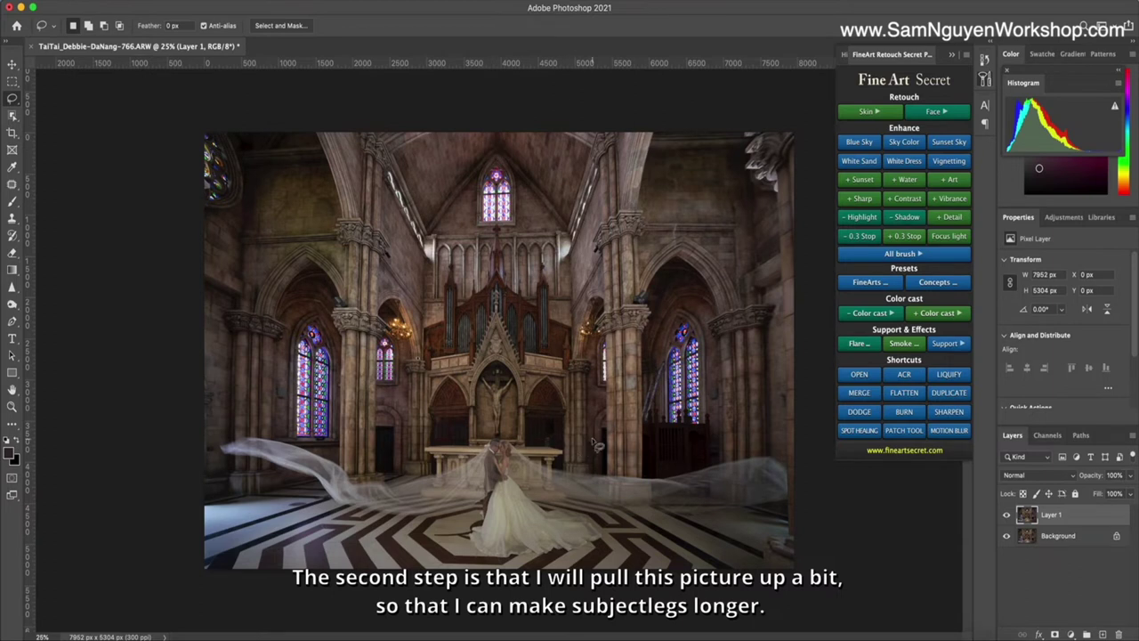
Raise Layer 1 and stretch the bottom floor strip downward to lengthen the gown
key("v")
left_click_drag(530, 458, 525, 427)
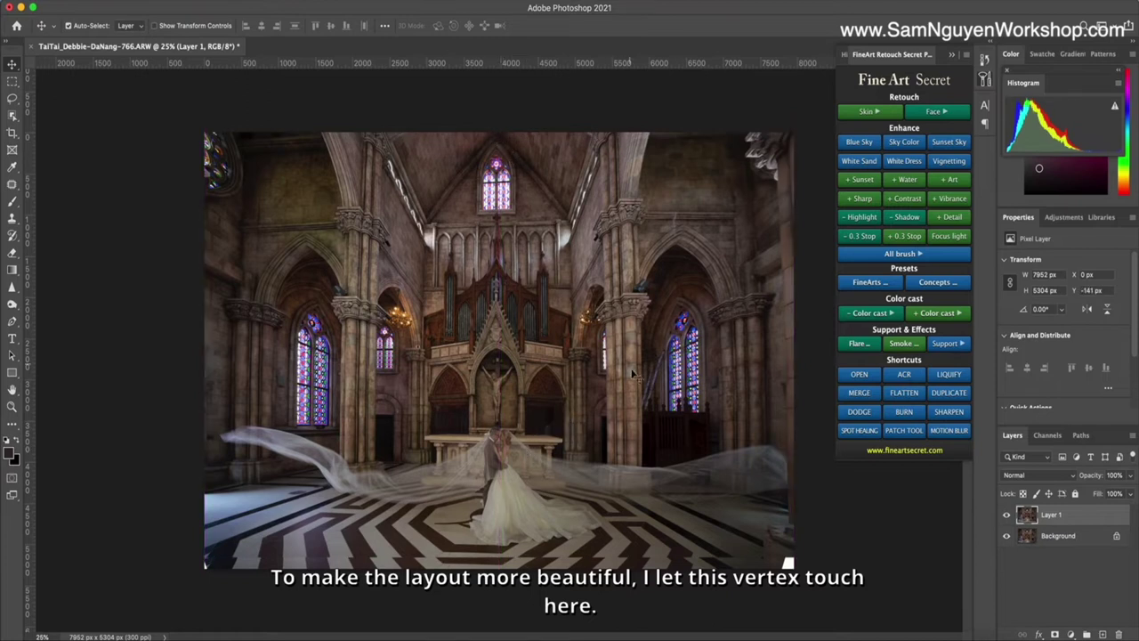
key("m")
left_click_drag(793, 567, 40, 486)
key("ctrl+t")
left_click_drag(498, 570, 499, 587)
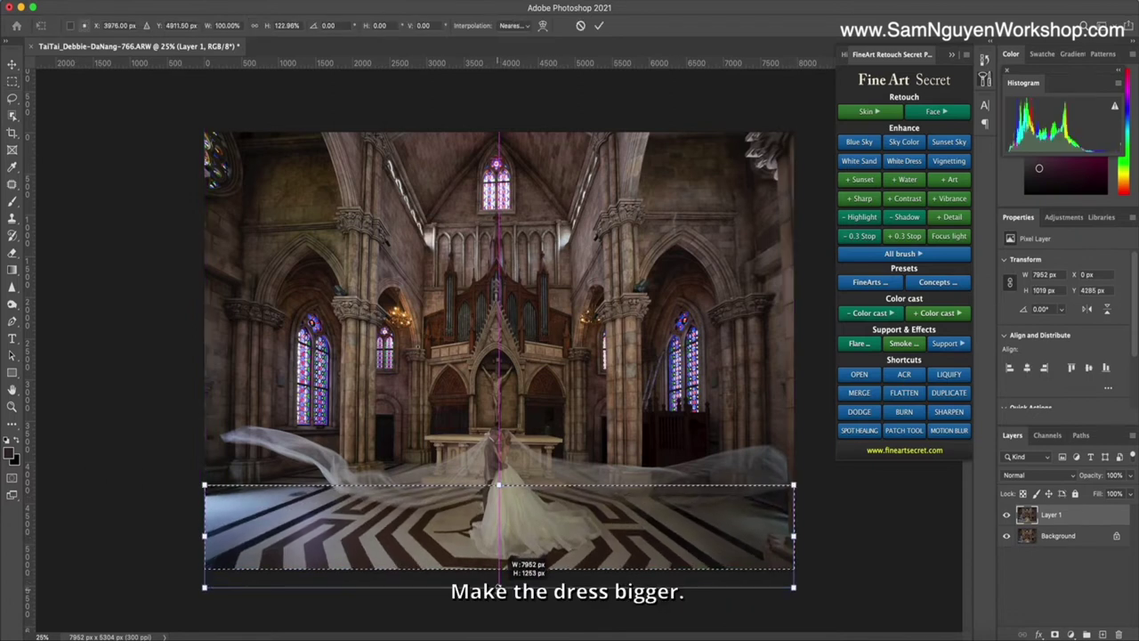
key("Return")
key("ctrl+plus")
key("ctrl+plus")
key("ctrl+plus")
key("ctrl+plus")
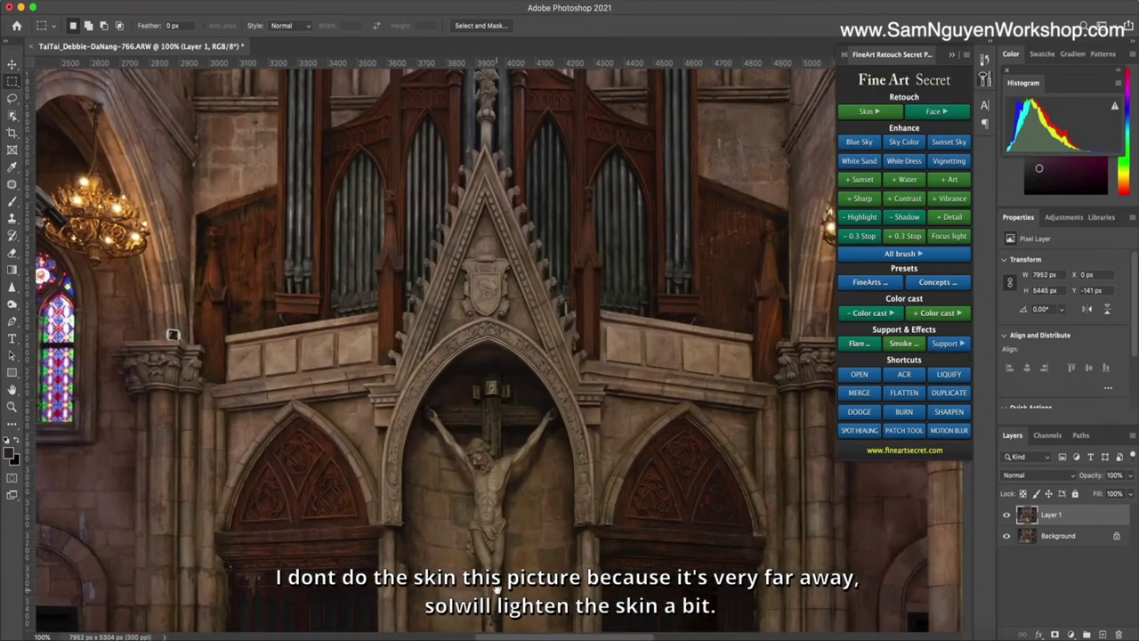
Add a White Skin 3 layer to brighten the couple's skin
left_click_drag(575, 518, 520, 125)
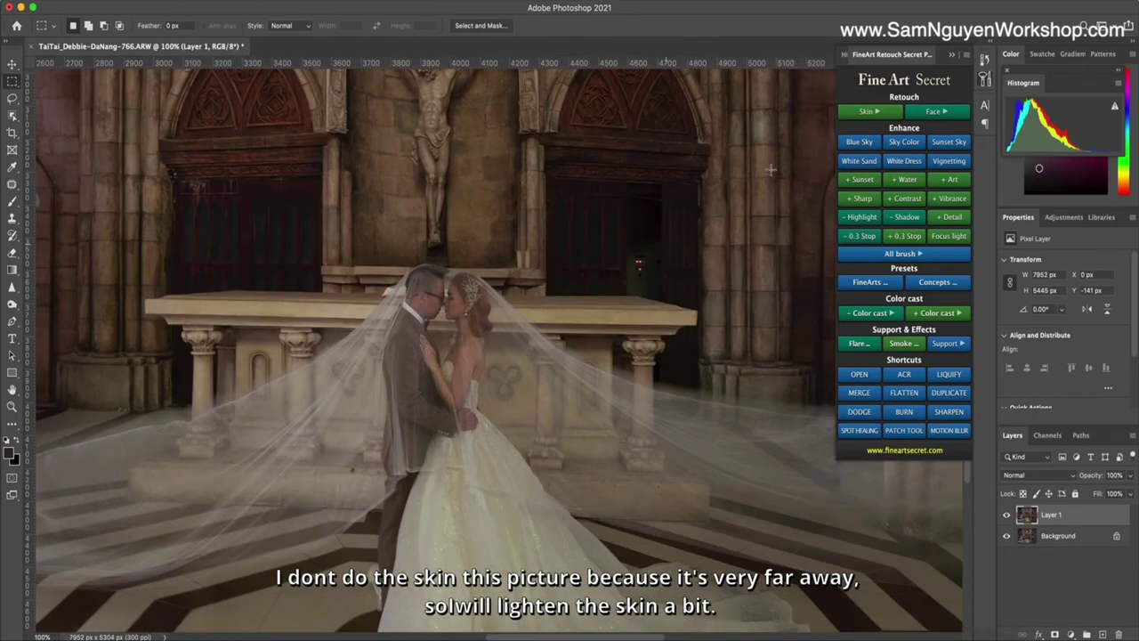
left_click(863, 112)
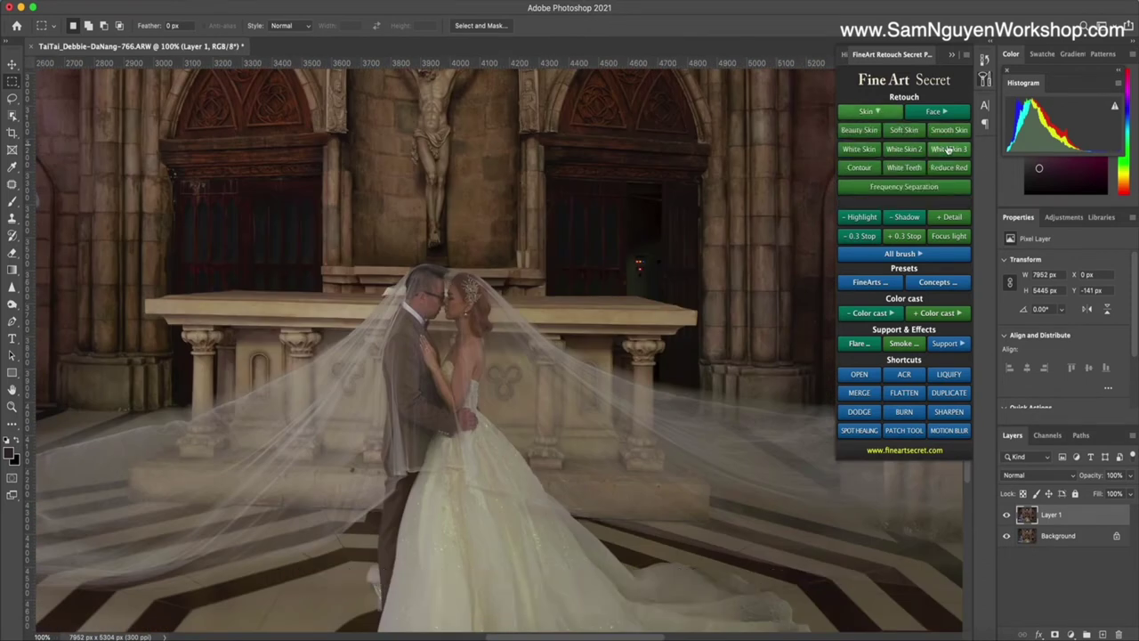
left_click(949, 149)
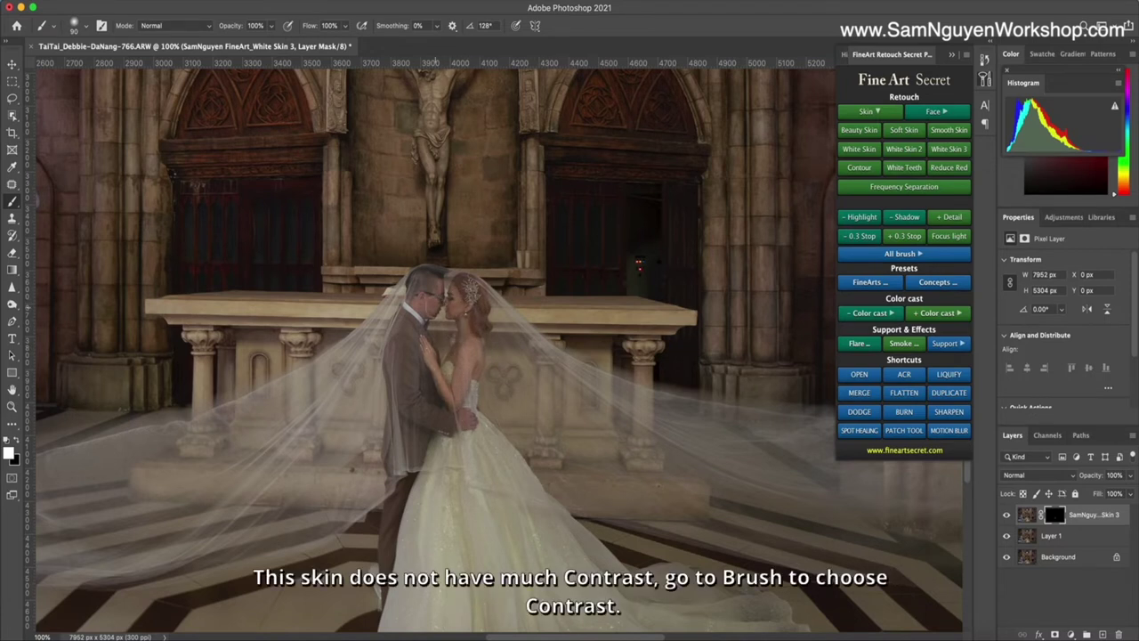
left_click(864, 111)
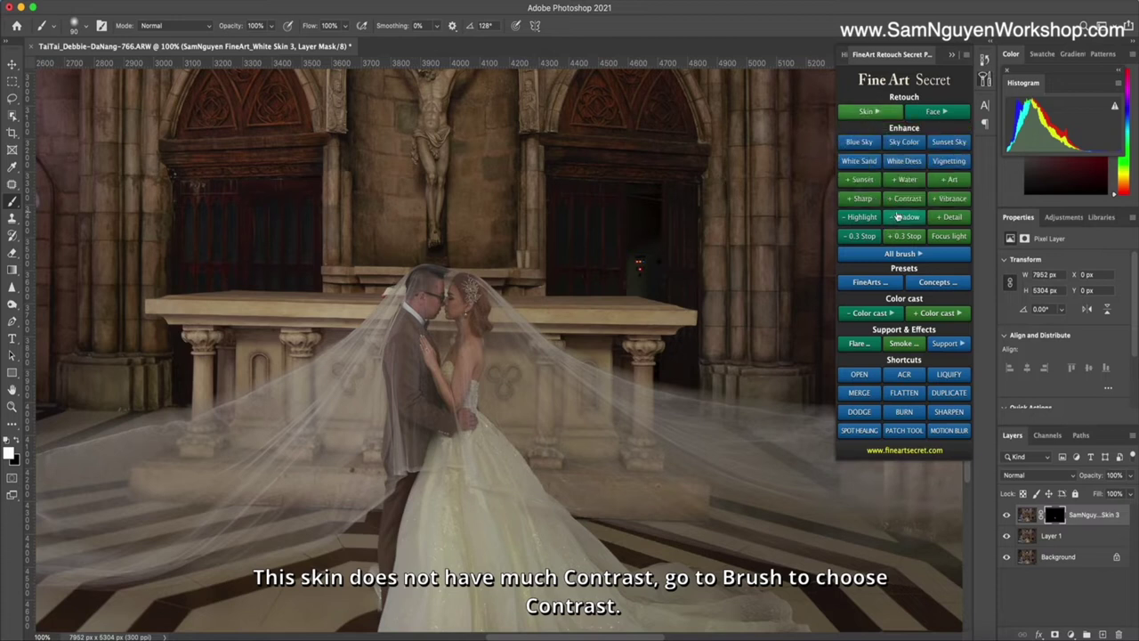
Paint two Contrast+ layers over the couple, lowering the top one to 71% opacity
left_click(904, 256)
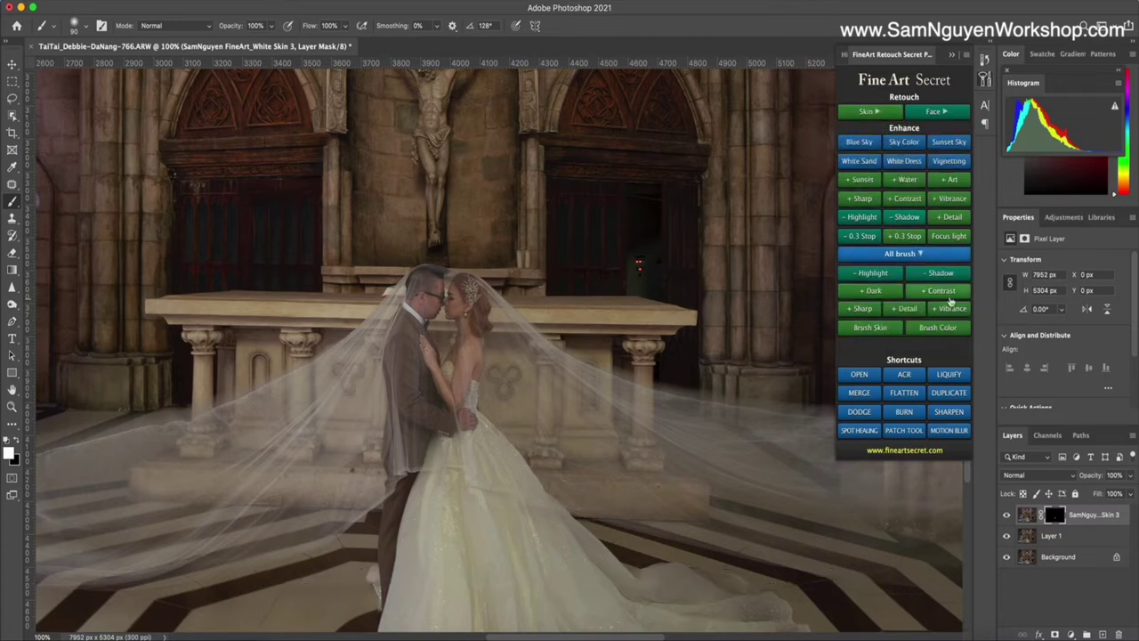
left_click(941, 292)
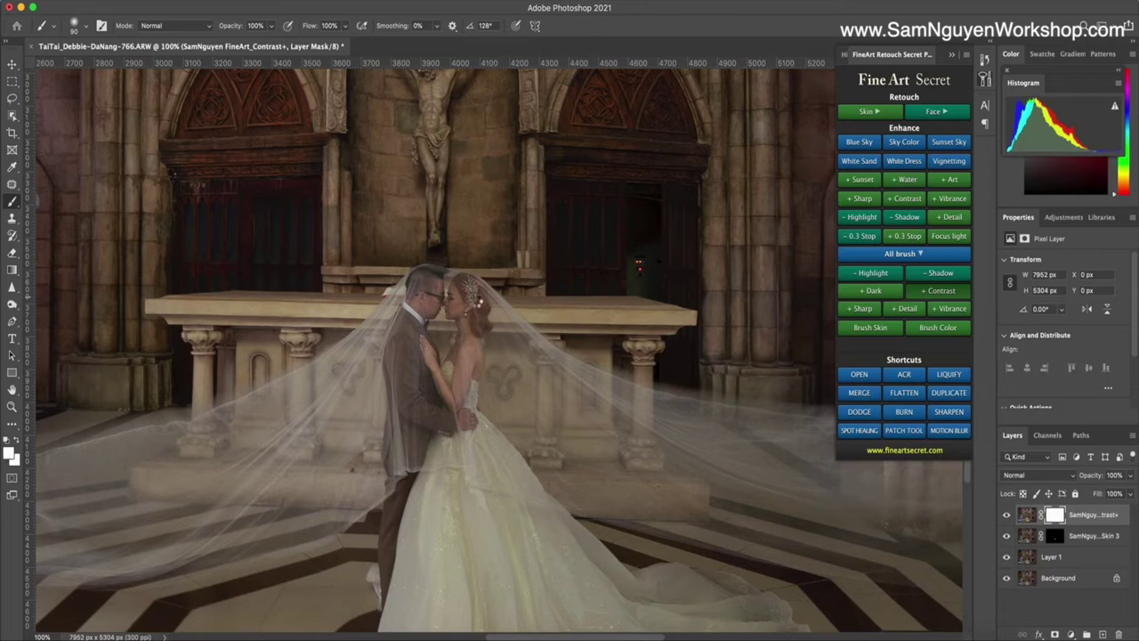
mouse_move(455, 283)
left_mouse_down()
mouse_move(450, 314)
mouse_move(441, 287)
mouse_move(429, 313)
left_mouse_up()
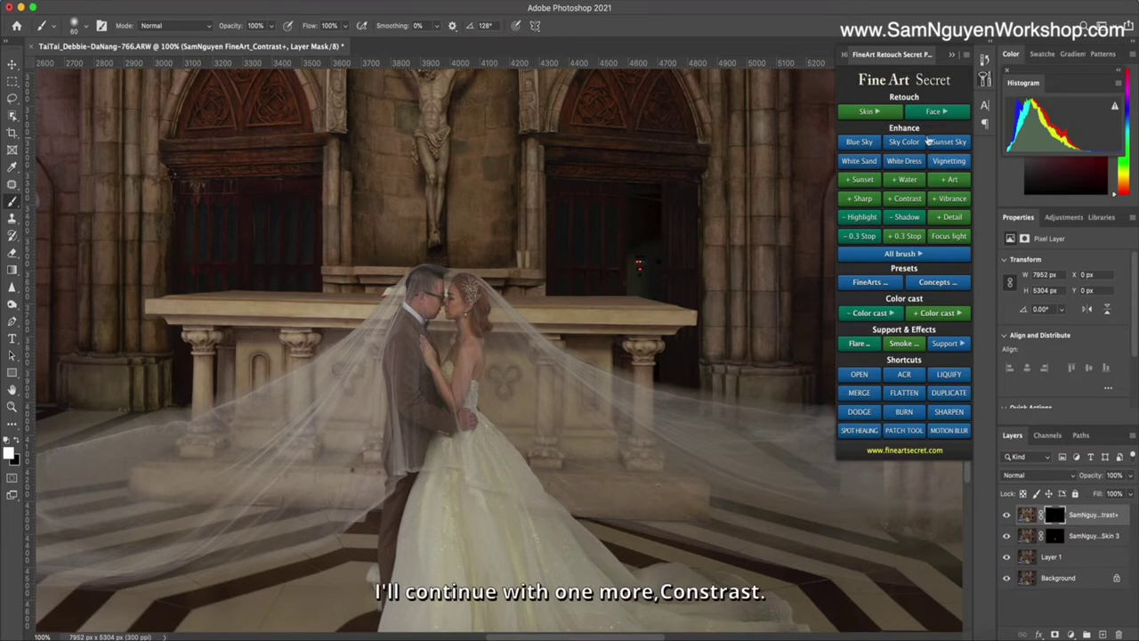
left_click(915, 256)
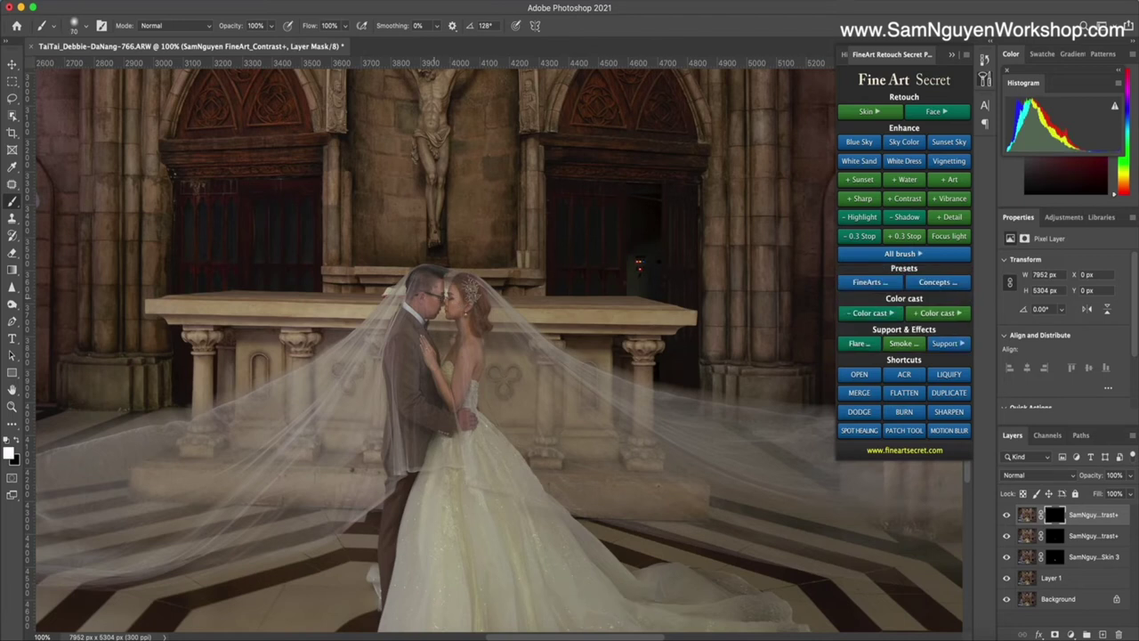
mouse_move(465, 325)
left_mouse_down()
mouse_move(458, 401)
mouse_move(433, 352)
left_mouse_up()
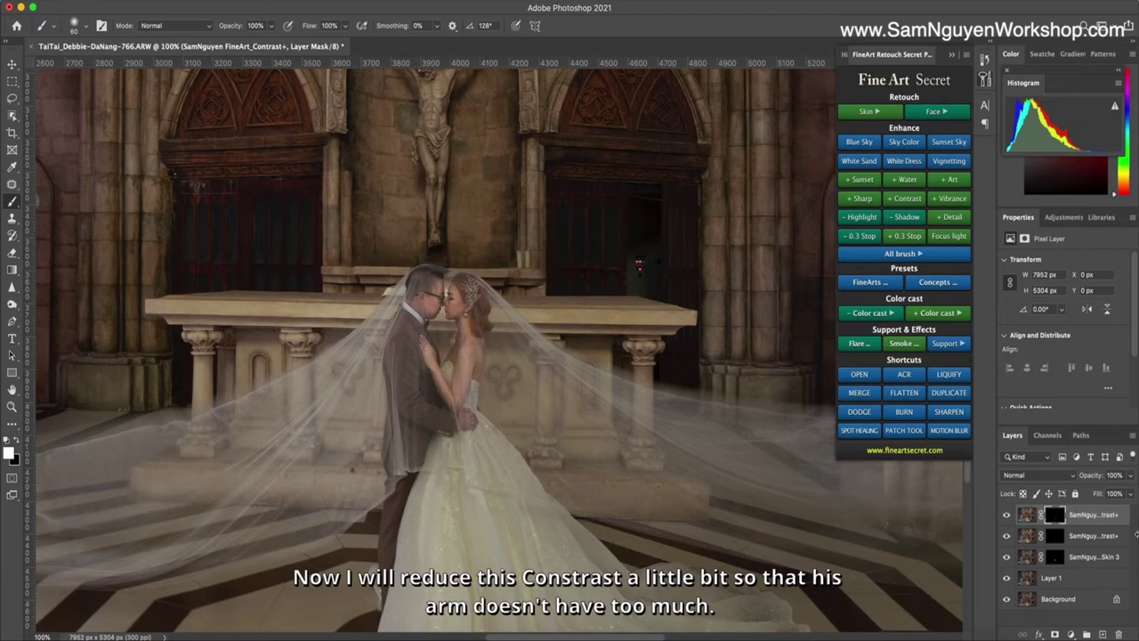
left_click(1130, 475)
left_click_drag(1128, 493, 1115, 495)
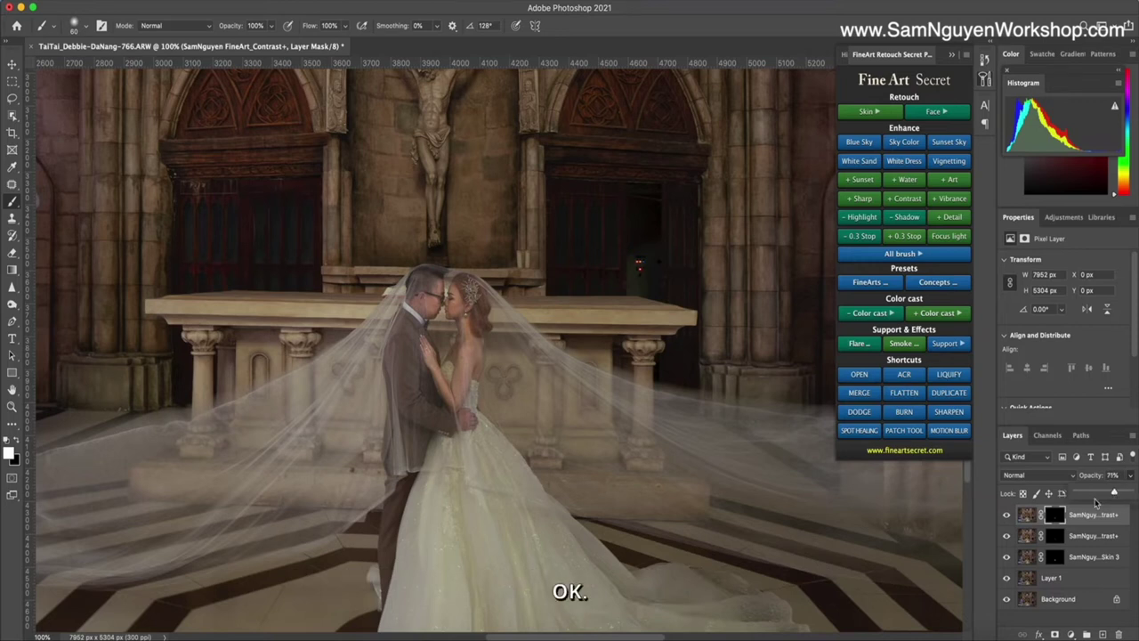
Group the three FineArt layers as Group 1, group it with Layer 1 as Group 2, and merge
left_click(1094, 557)
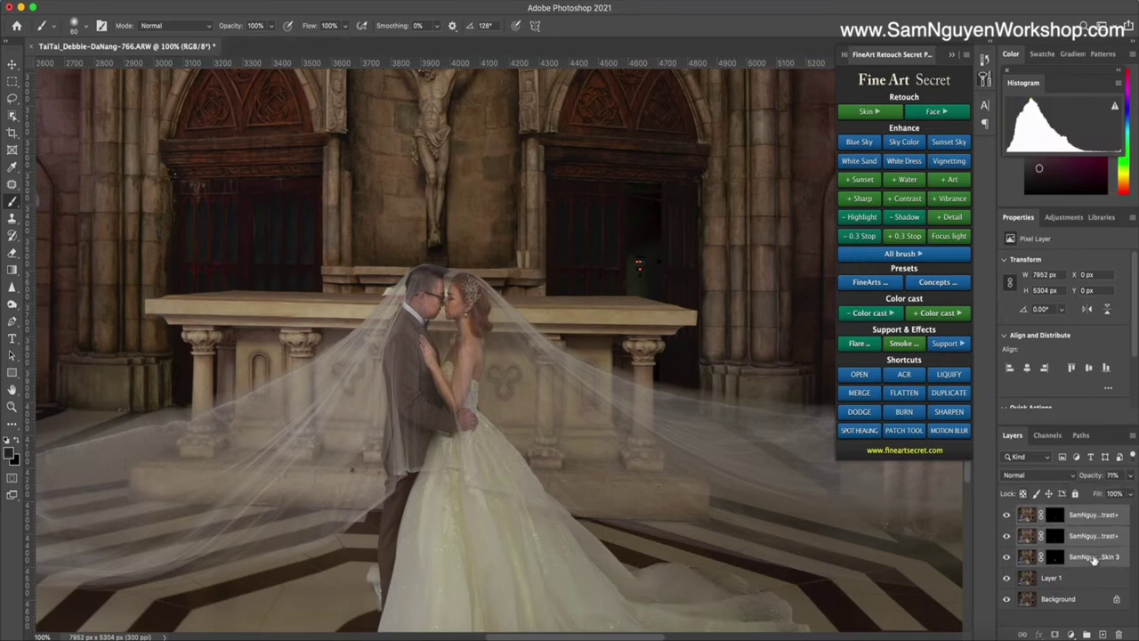
key("super+g")
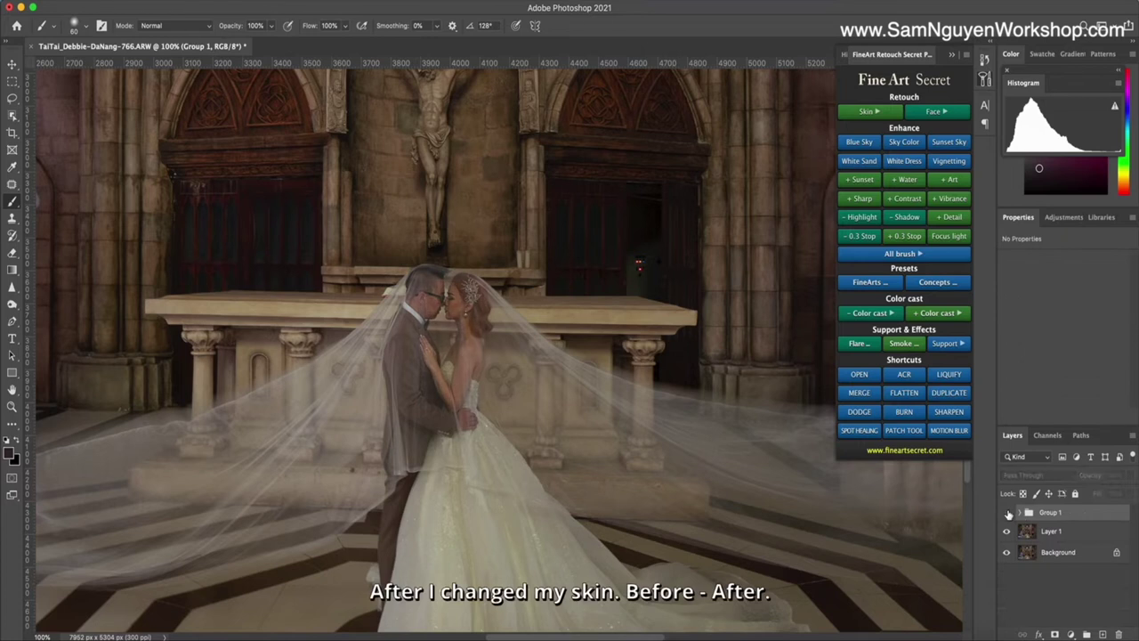
left_click(1009, 513)
left_click(1008, 513)
left_click(1008, 514)
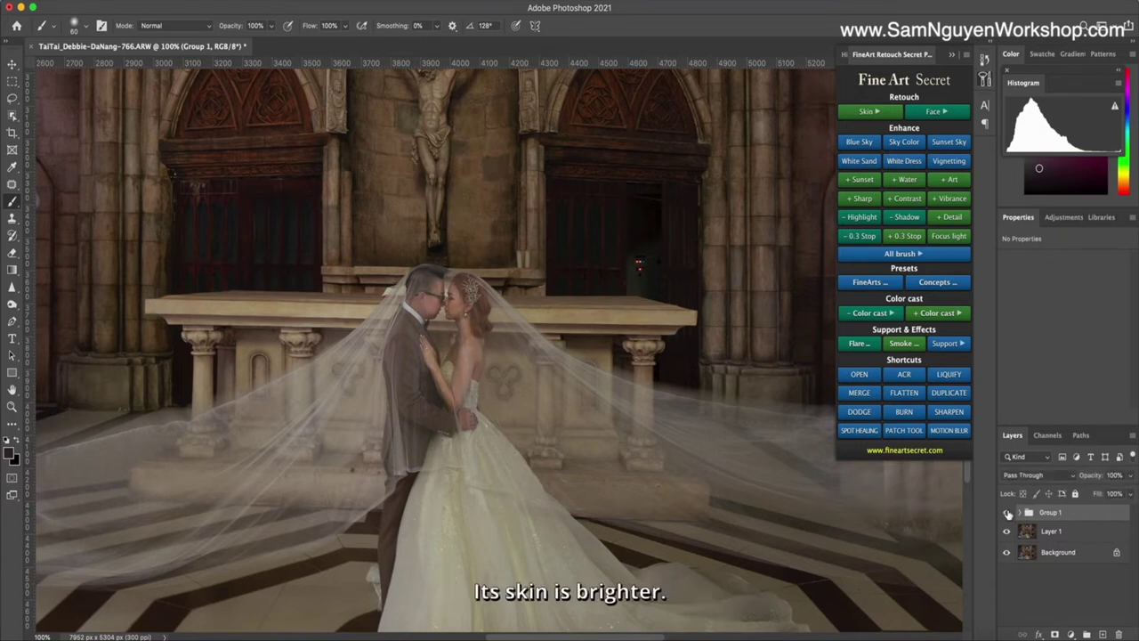
key("super+0")
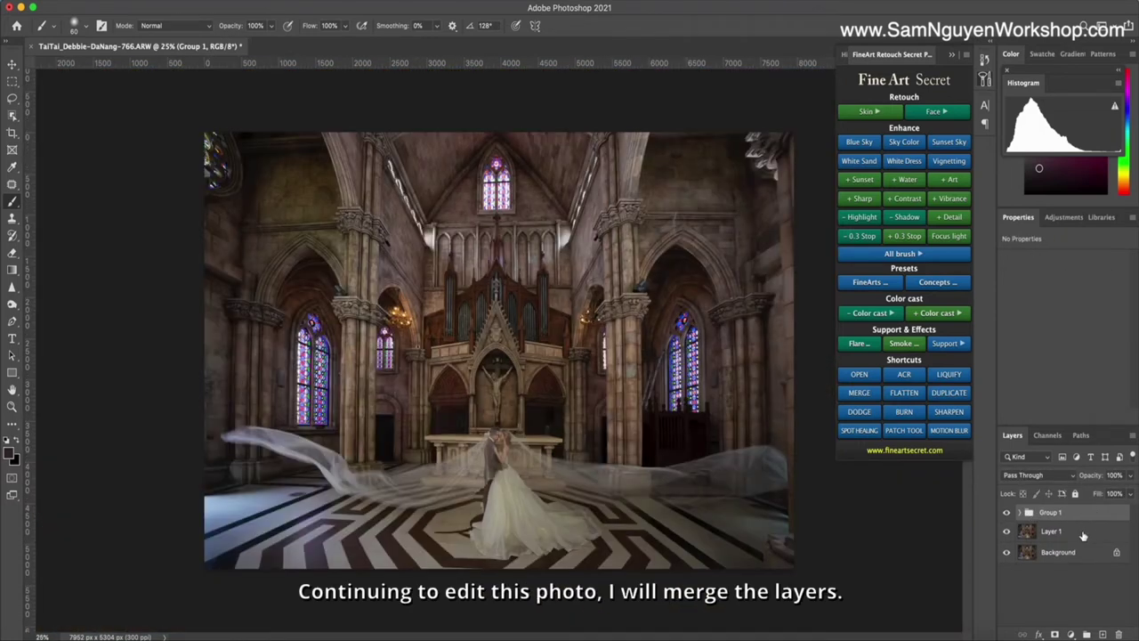
left_click(1083, 532, "shift")
key("ctrl+g")
key("ctrl+e")
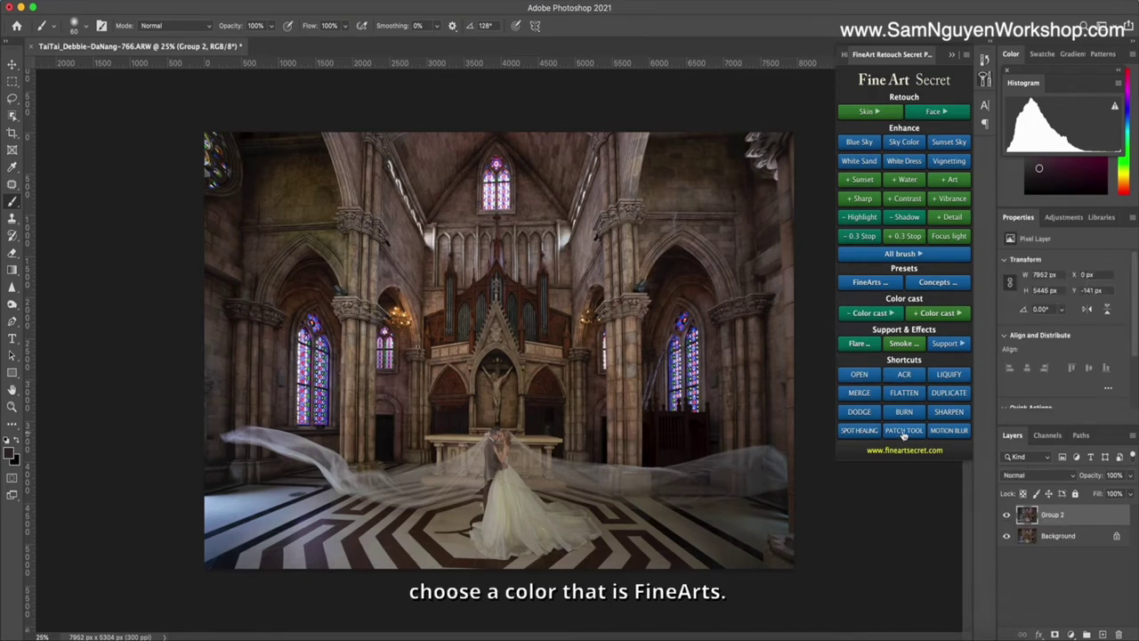
Apply the FineArts Indoor Balance preset and toggle its layer to compare before and after
left_click(859, 285)
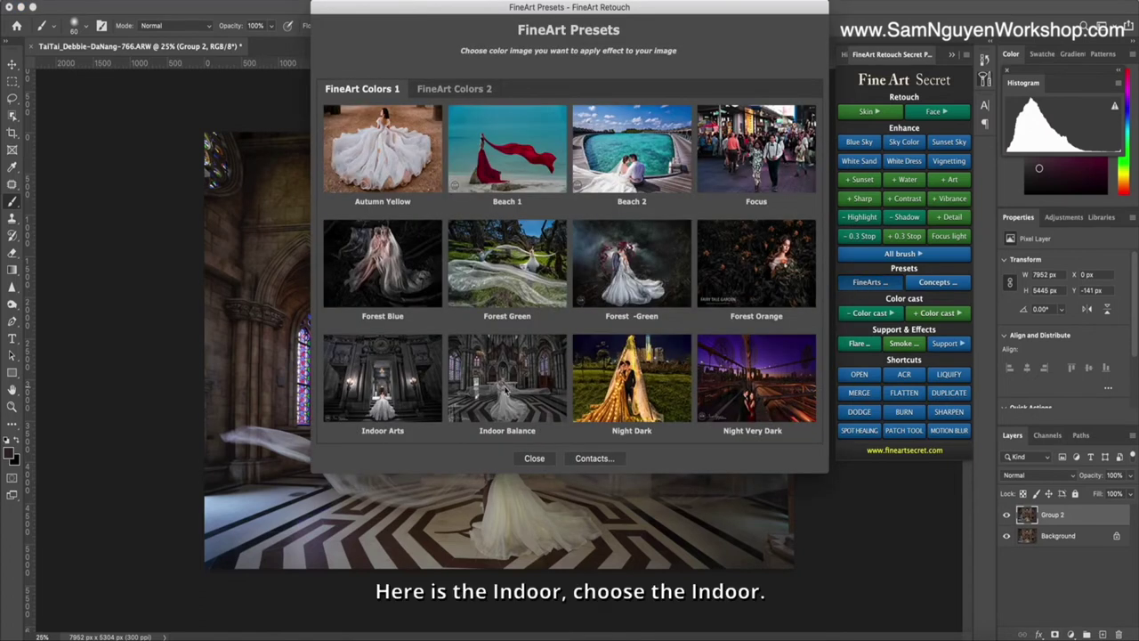
left_click(505, 389)
left_click(1007, 514)
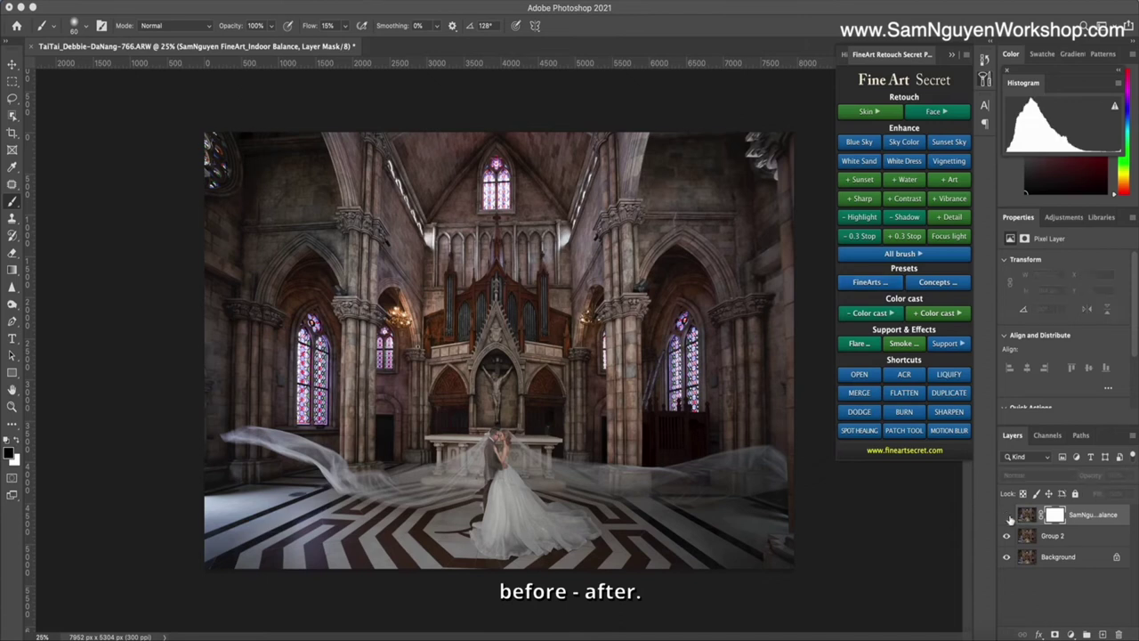
left_click(1007, 514)
left_click(1007, 515)
left_click(1007, 515)
left_click(1007, 514)
key("super+plus")
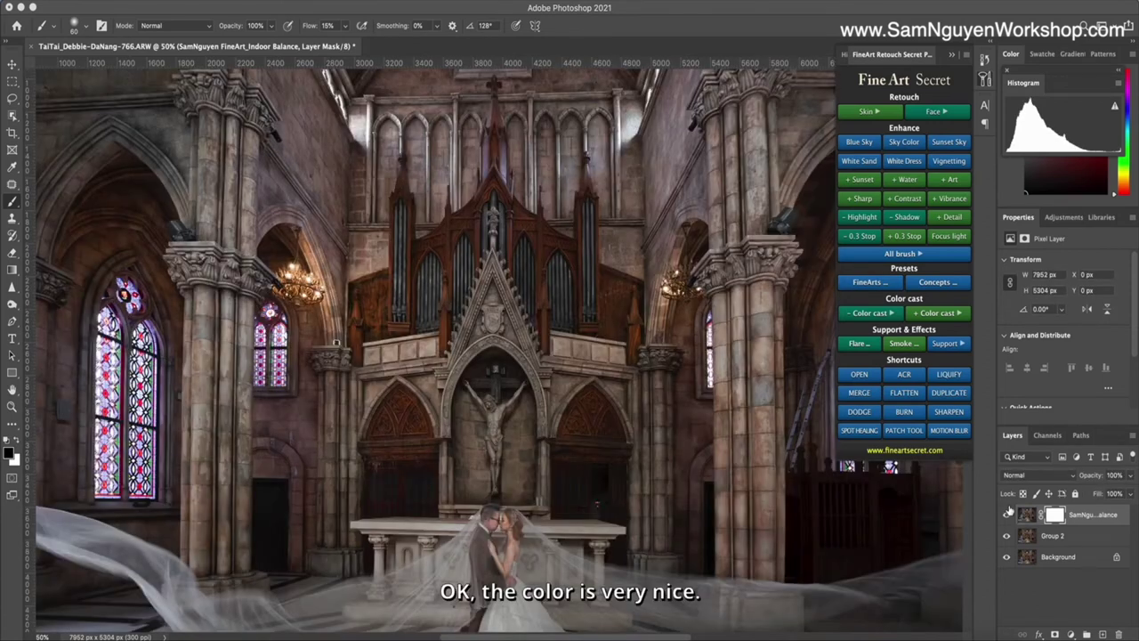
key("super+minus")
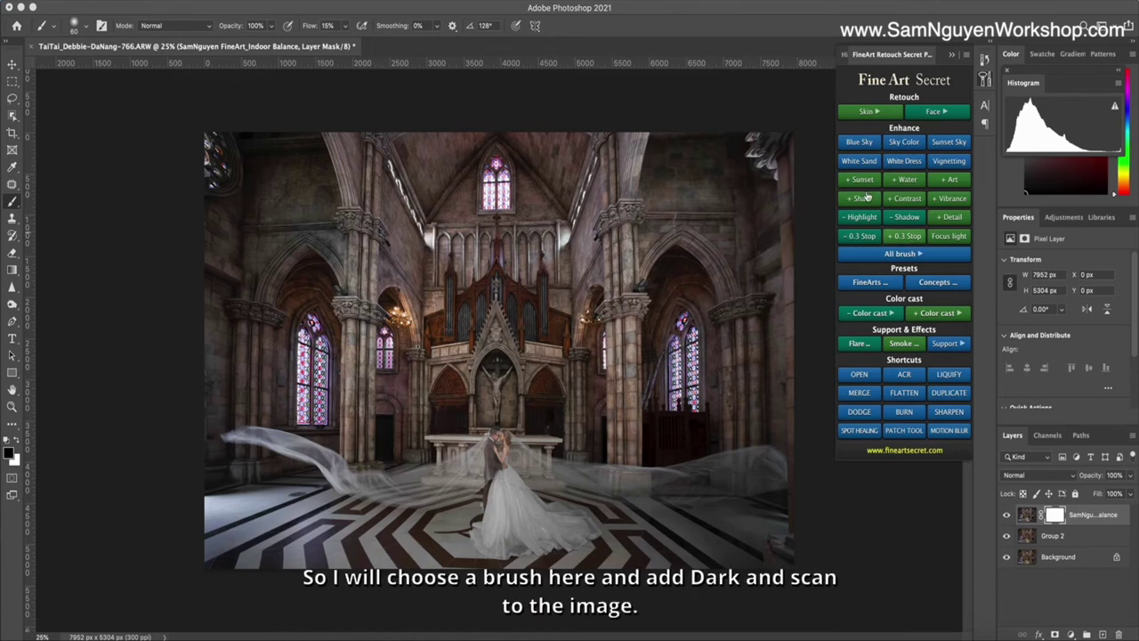
Add a Dark+ layer and paint its mask over walls and pillars with an 800–1000 px brush
left_click(883, 256)
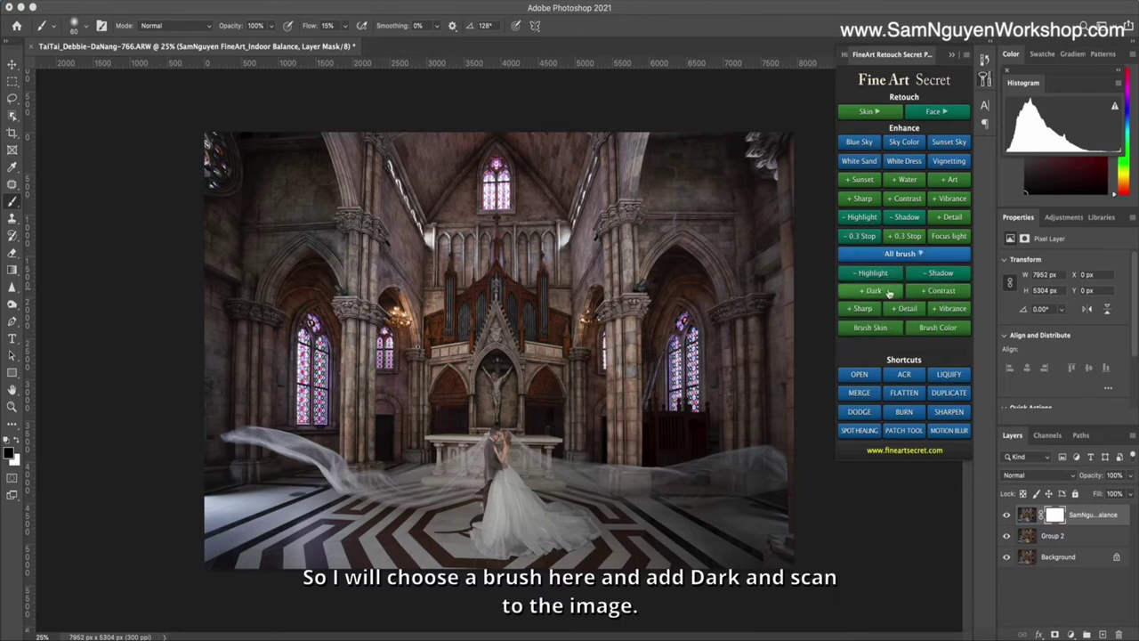
left_click(887, 292)
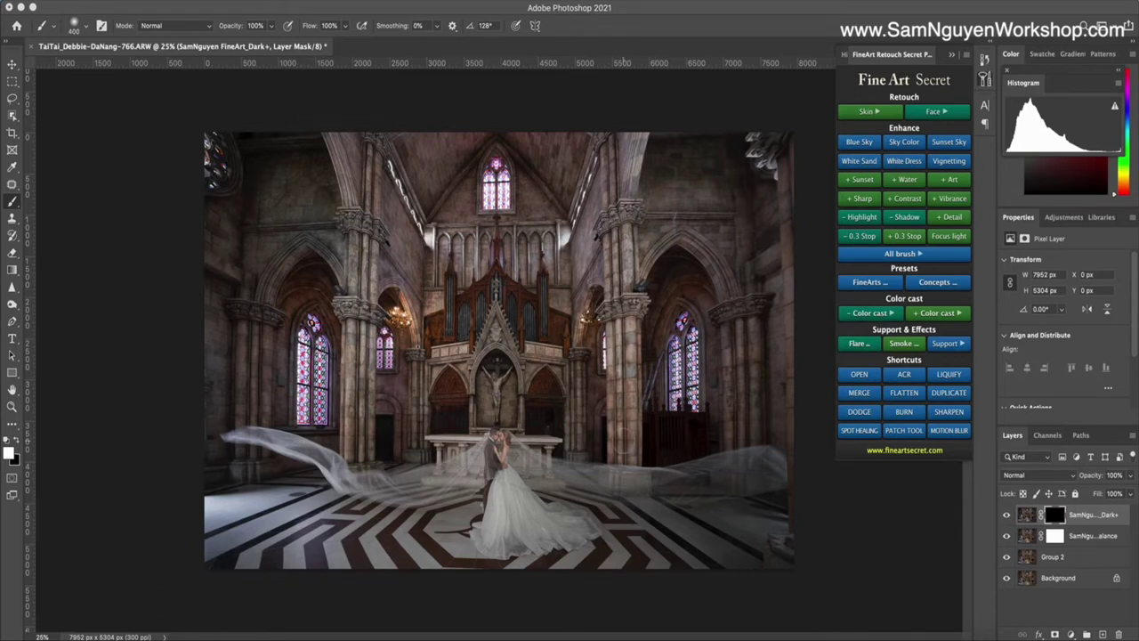
key("bracketright")
key("bracketright")
key("bracketright")
key("bracketright")
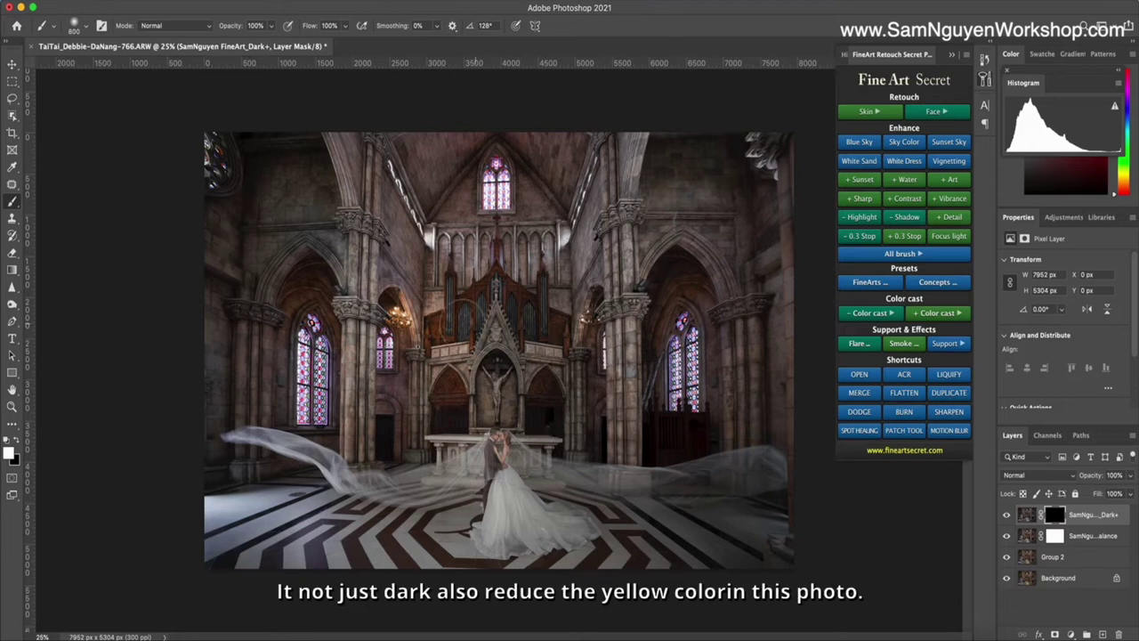
left_click_drag(462, 320, 459, 436)
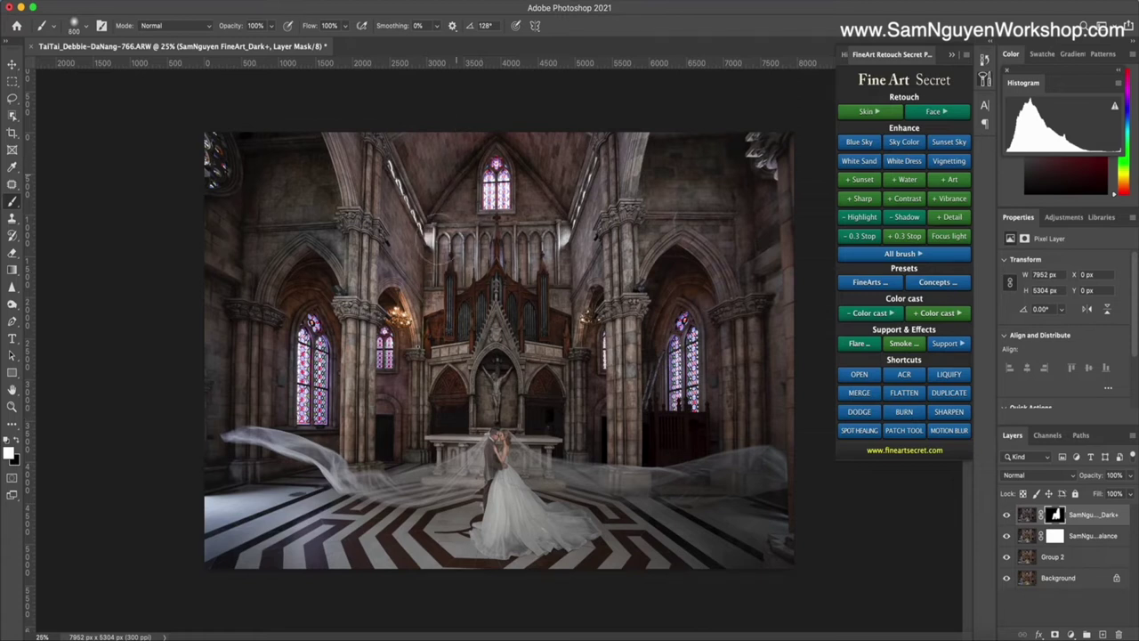
key("bracketright")
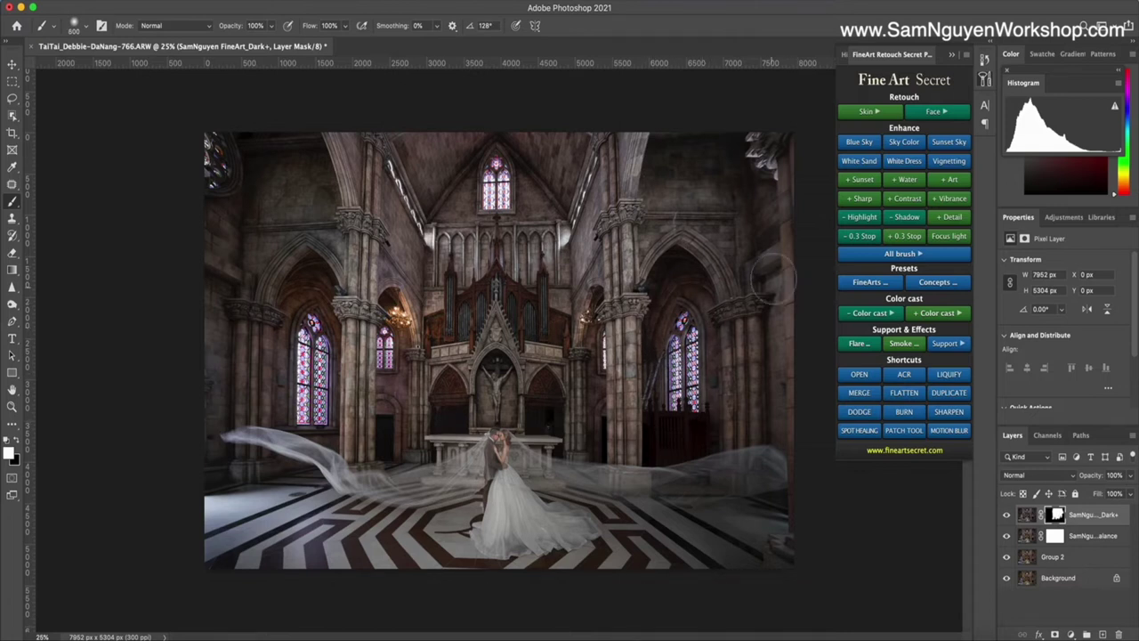
key("bracketright")
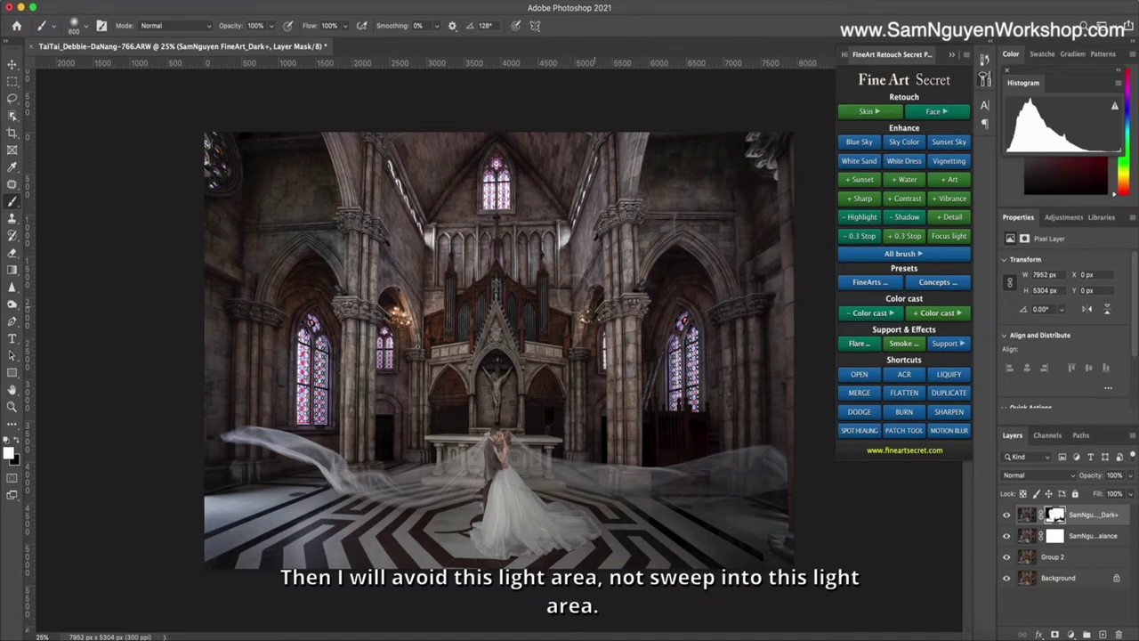
key("bracketright")
key("bracketright")
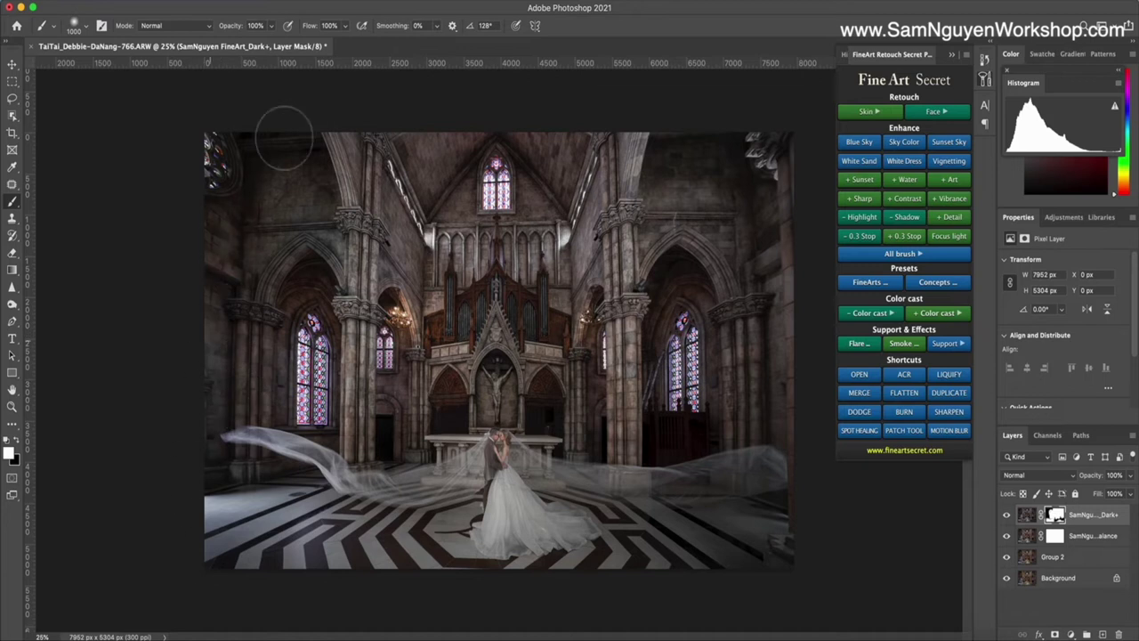
key("bracketleft")
key("bracketleft")
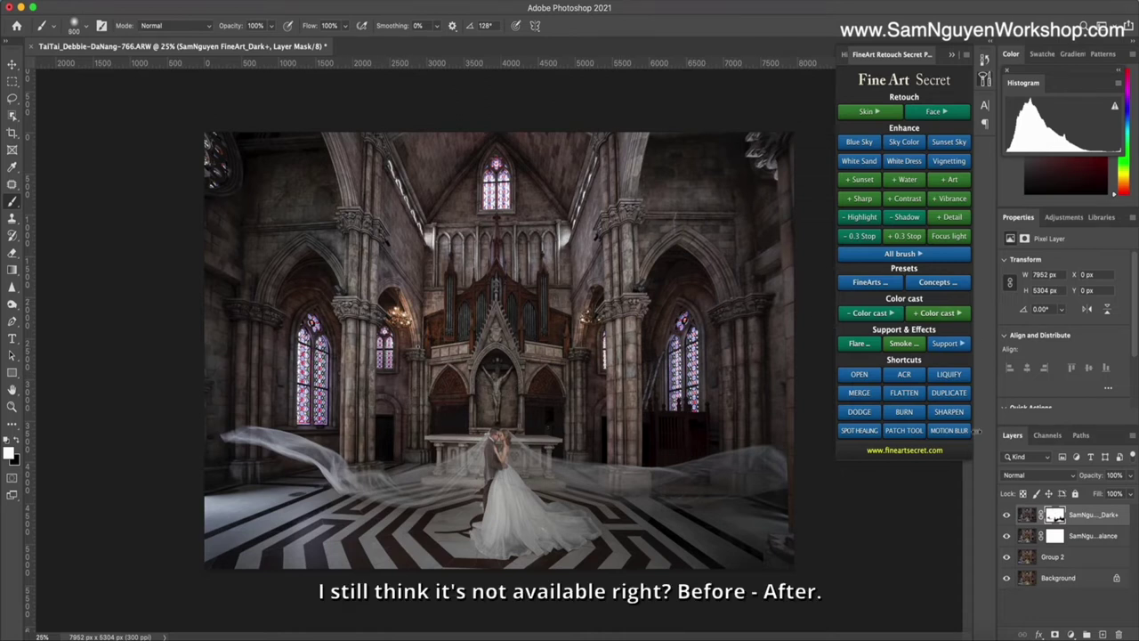
Toggle the Dark+ layer's visibility to compare the darkened interior with the original
left_click(1005, 515)
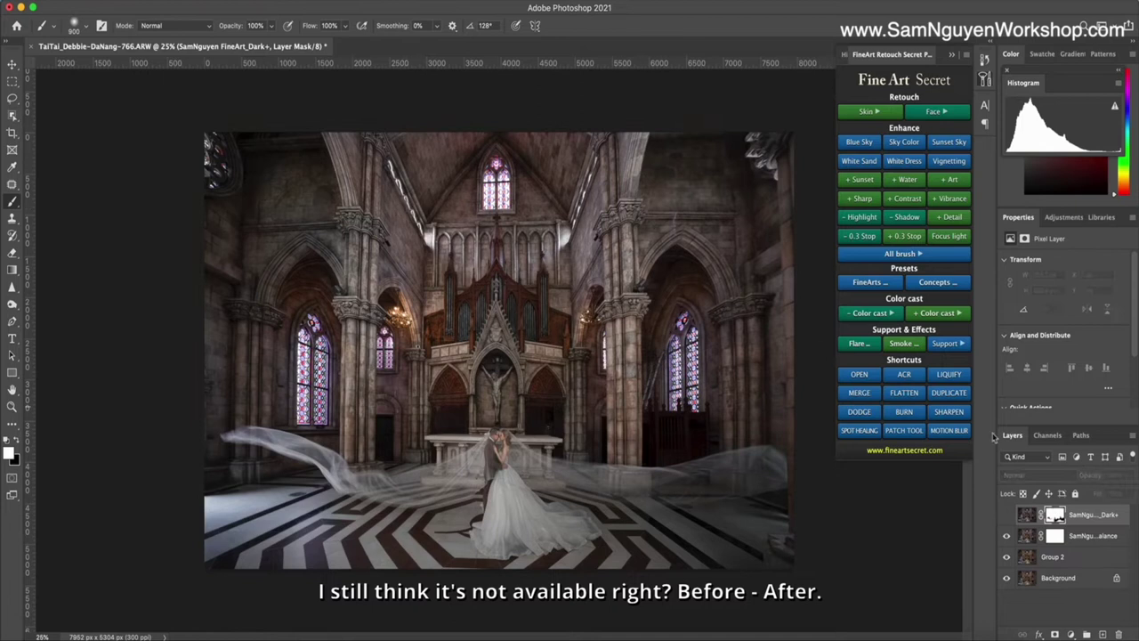
left_click(1008, 517)
left_click(1009, 516)
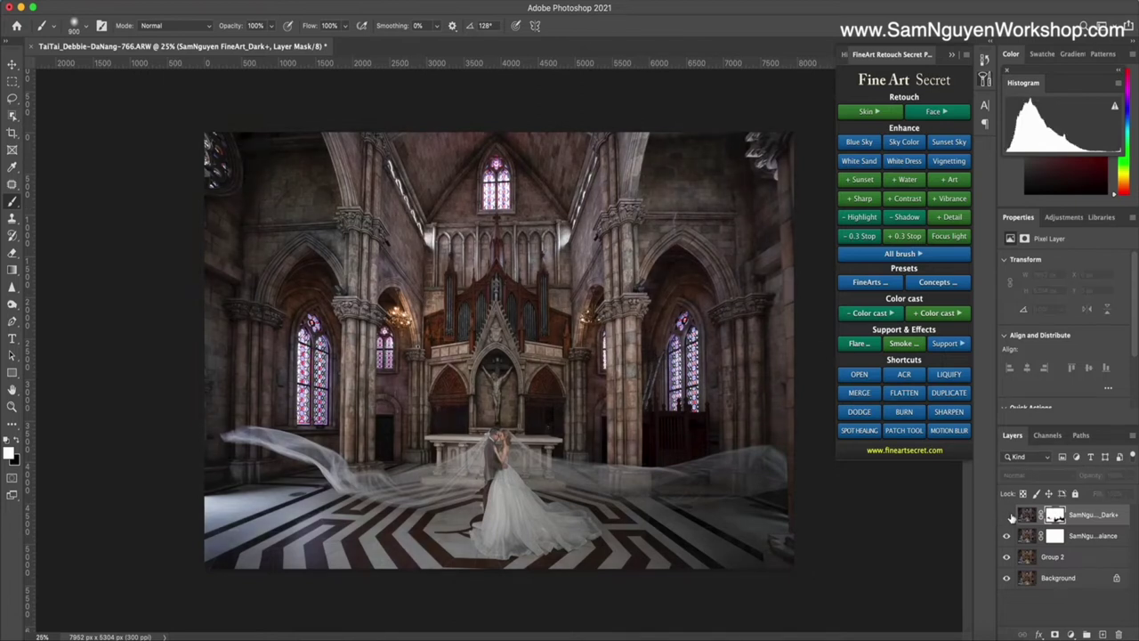
left_click(1008, 516)
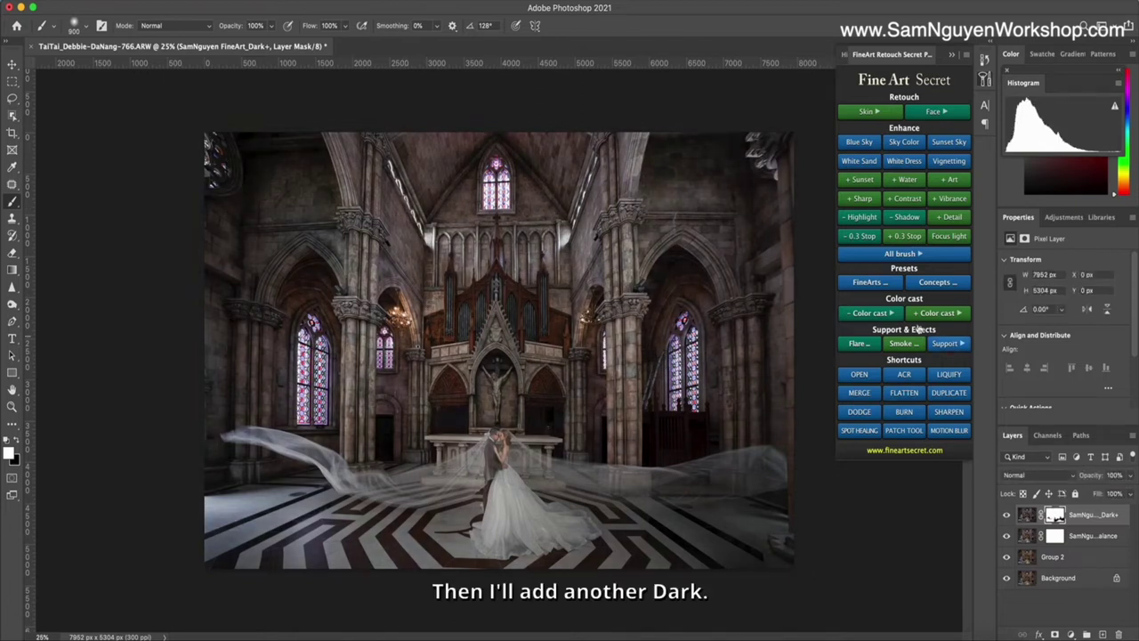
Add a second Dark+ layer and paint its mask over the stained right-side pillars and arches
left_click(890, 256)
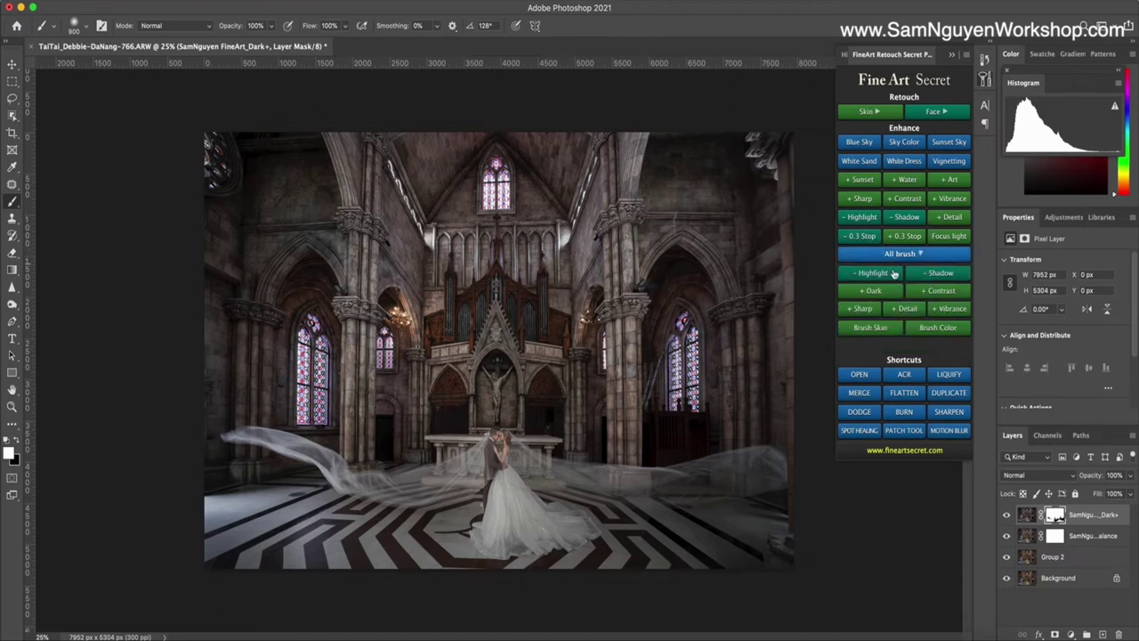
left_click(874, 291)
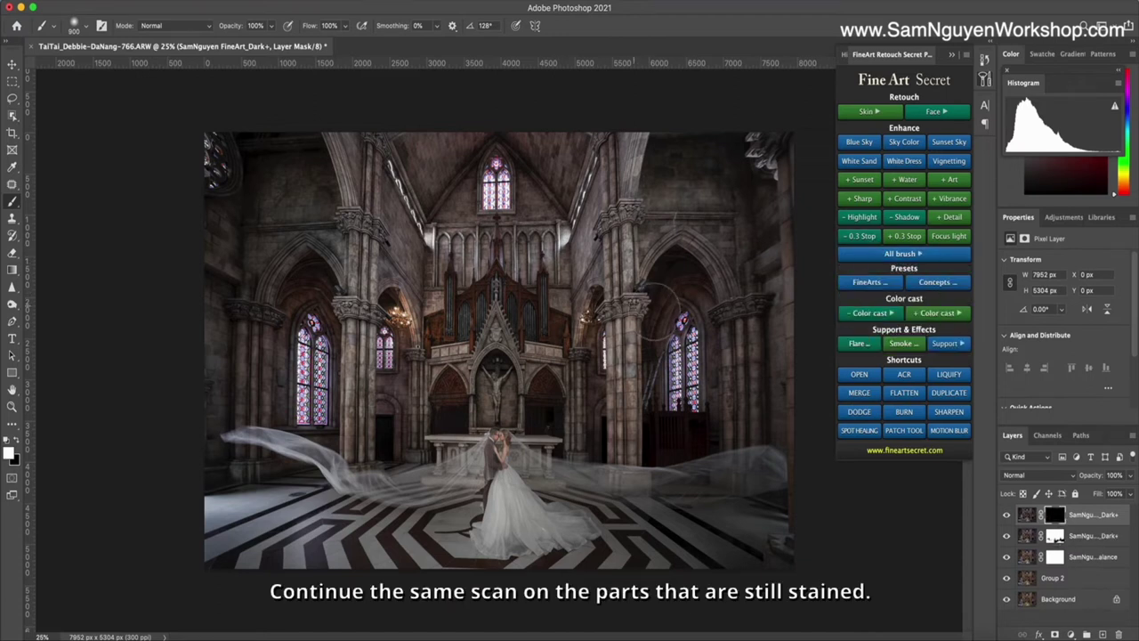
key("bracketleft")
key("bracketleft")
key("bracketleft")
key("bracketleft")
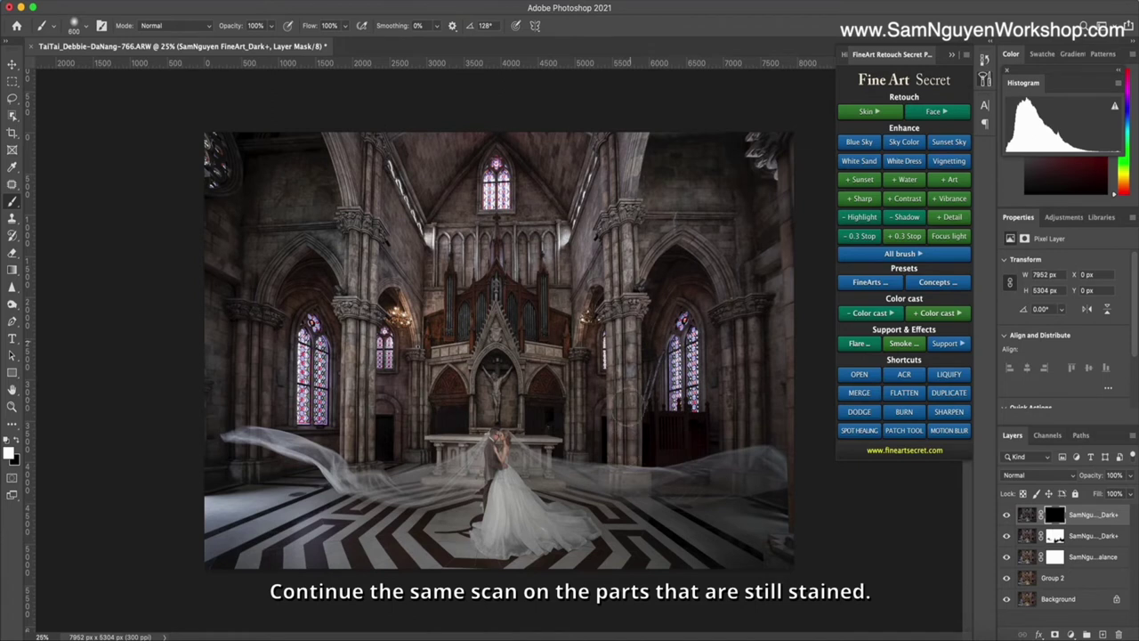
left_click_drag(626, 428, 627, 283)
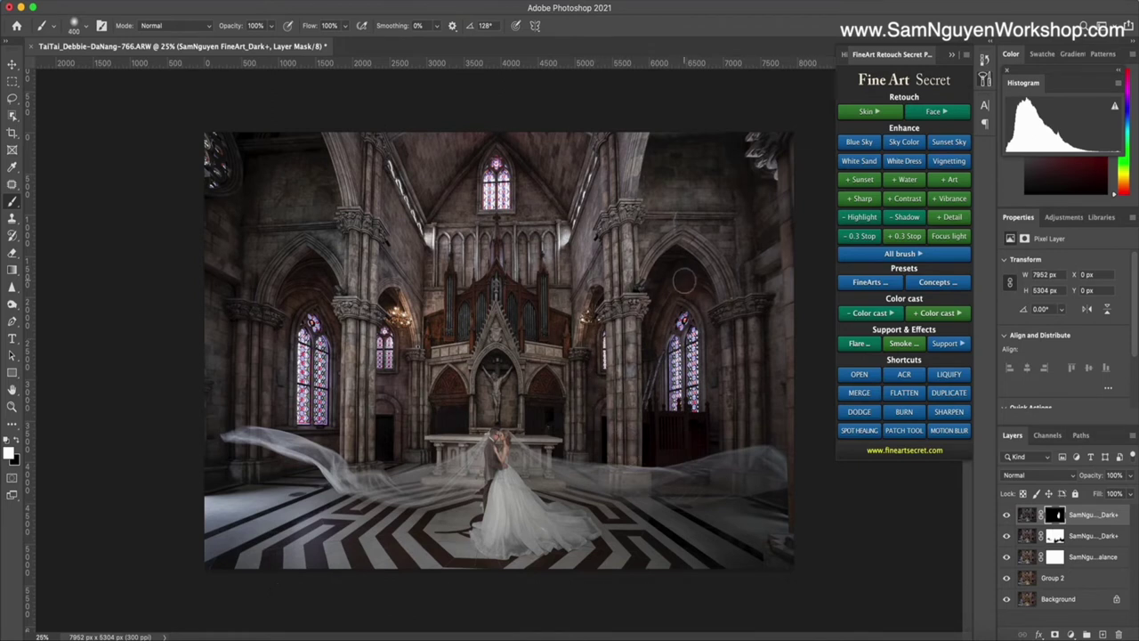
key("bracketright")
key("bracketright")
key("bracketright")
key("bracketright")
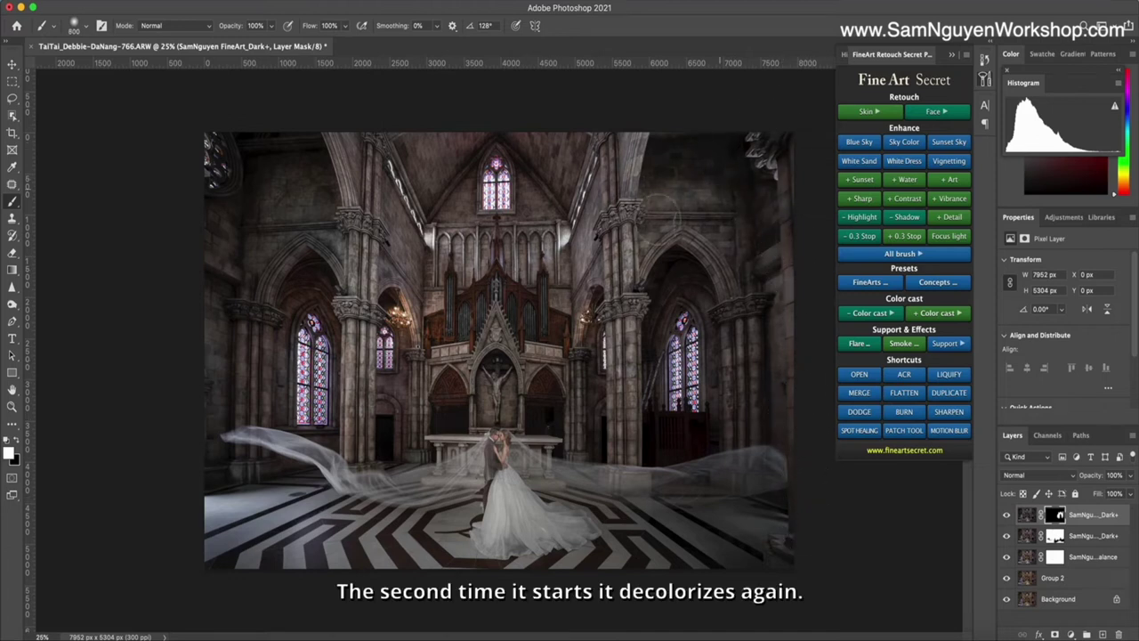
key("bracketleft")
key("bracketleft")
key("bracketleft")
key("bracketleft")
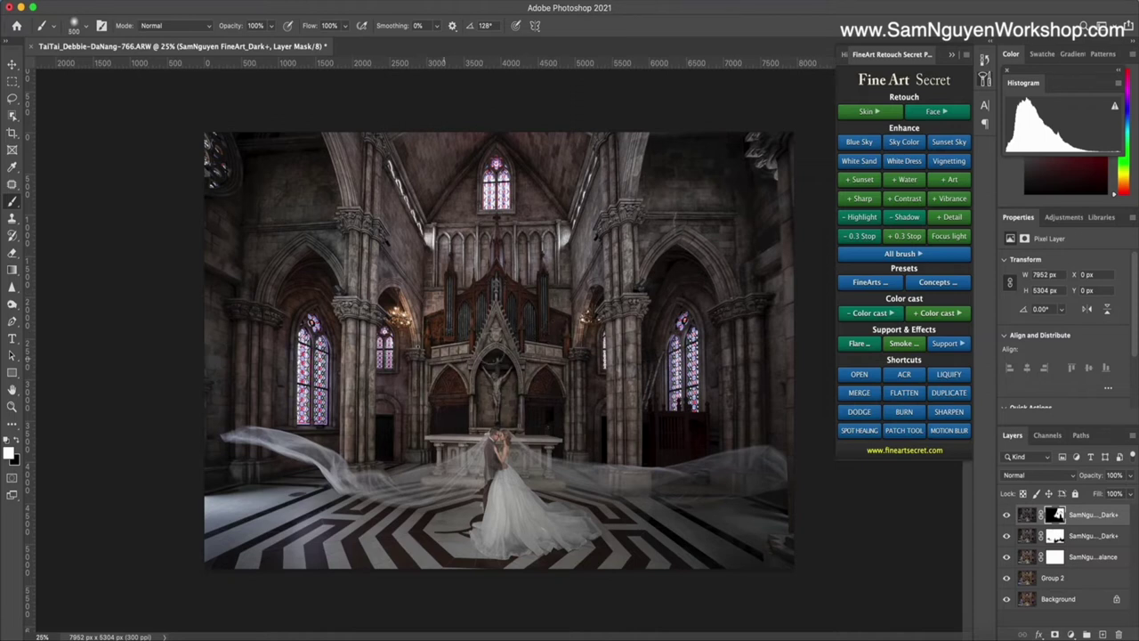
key("bracketright")
key("bracketright")
key("bracketright")
key("bracketright")
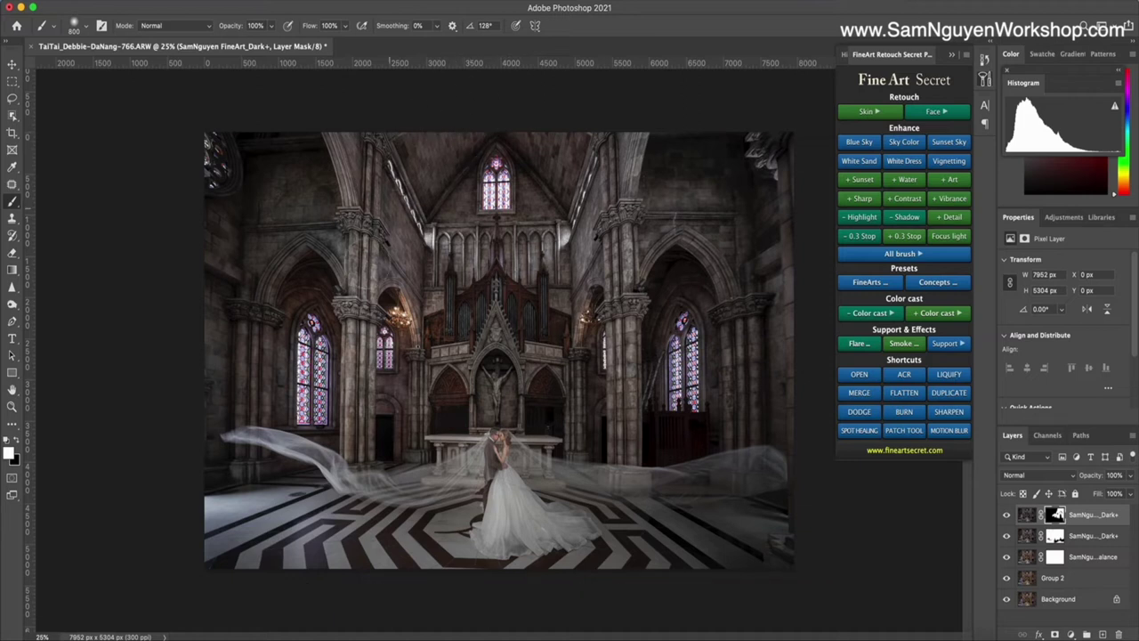
key("bracketleft")
key("bracketleft")
key("bracketleft")
key("bracketleft")
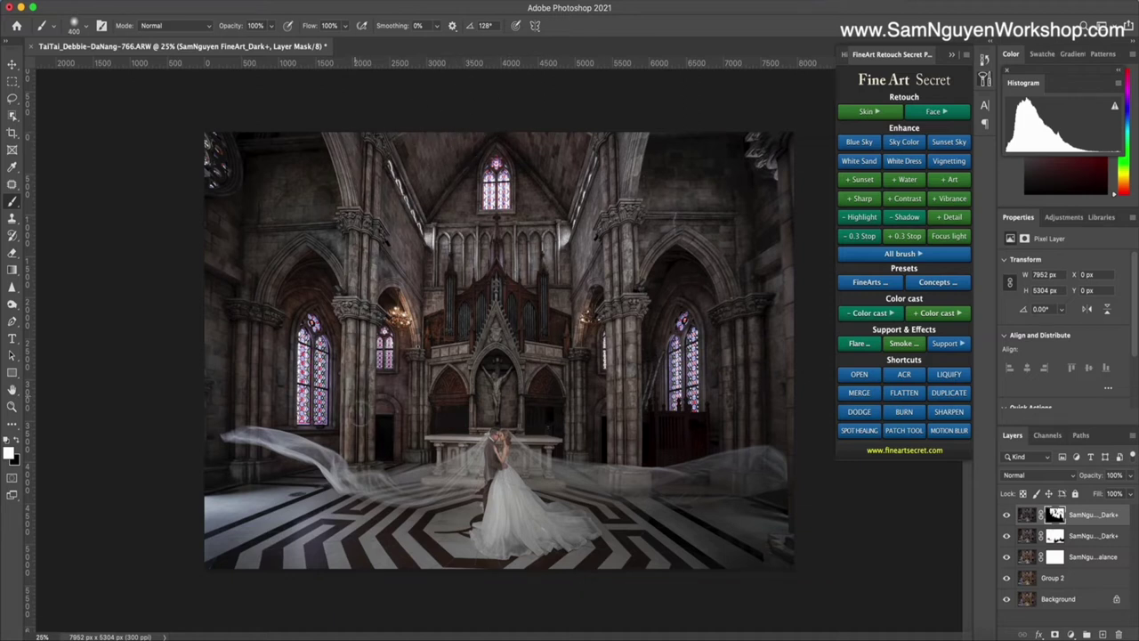
left_click_drag(405, 349, 406, 290)
key("bracketright")
key("bracketright")
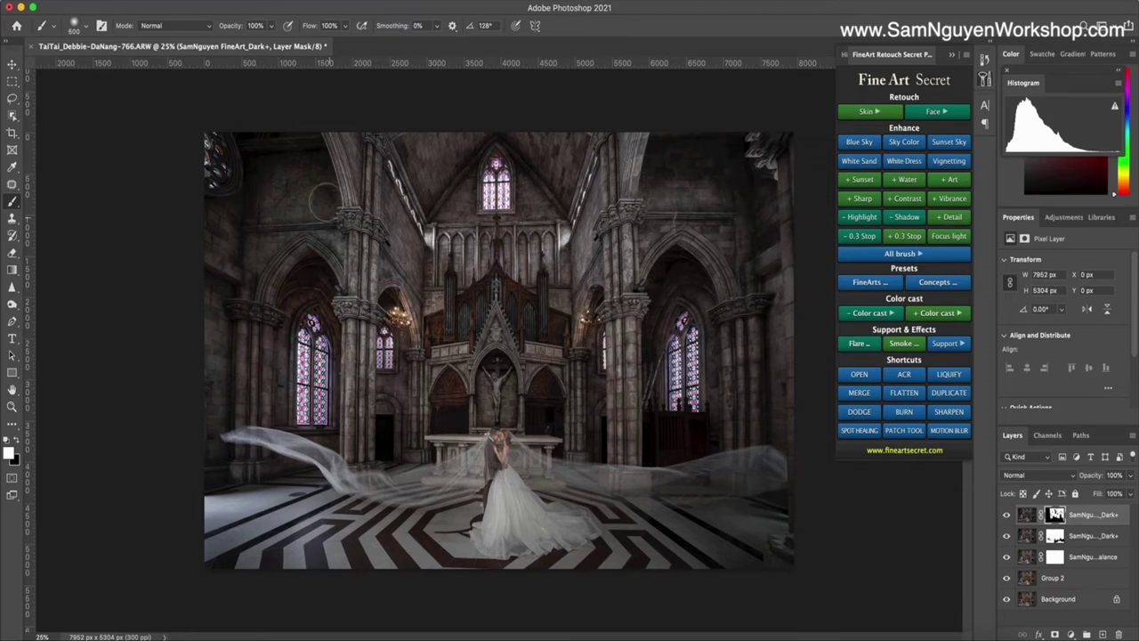
key("bracketleft")
key("bracketleft")
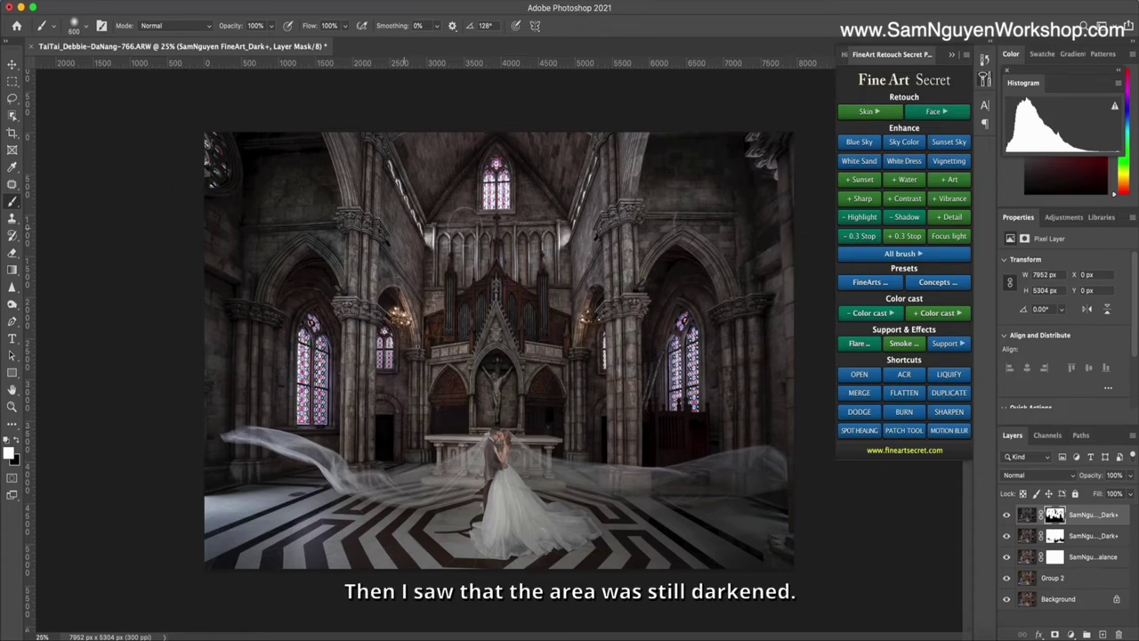
key("bracketleft")
key("bracketleft")
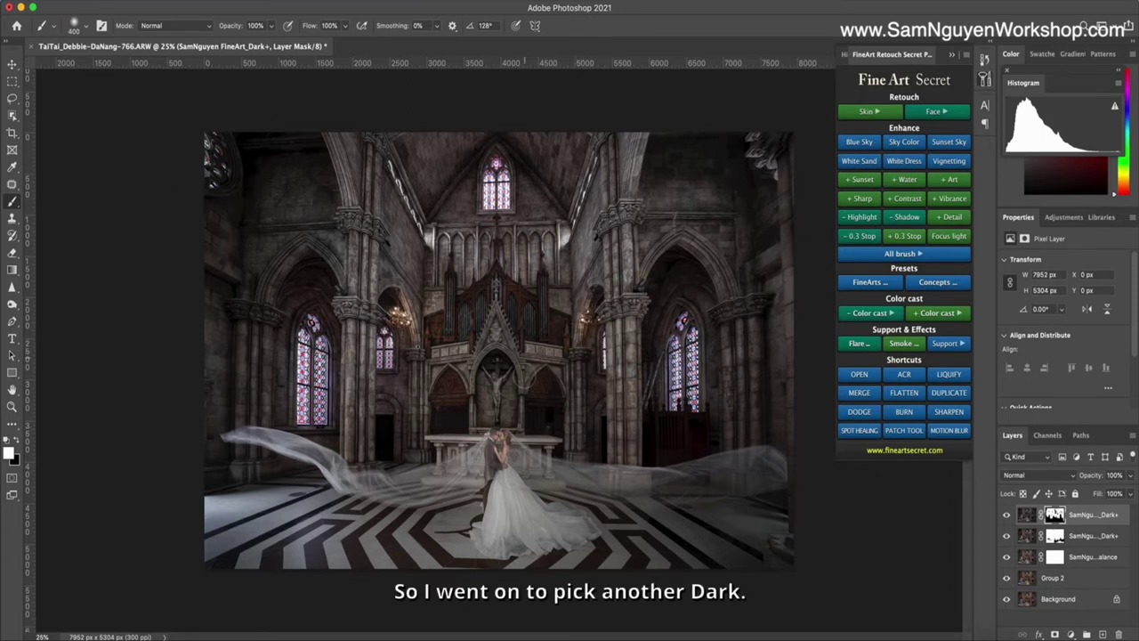
Add a third Dark+ layer and brush its mask over the bright area around the right arch
left_click(857, 254)
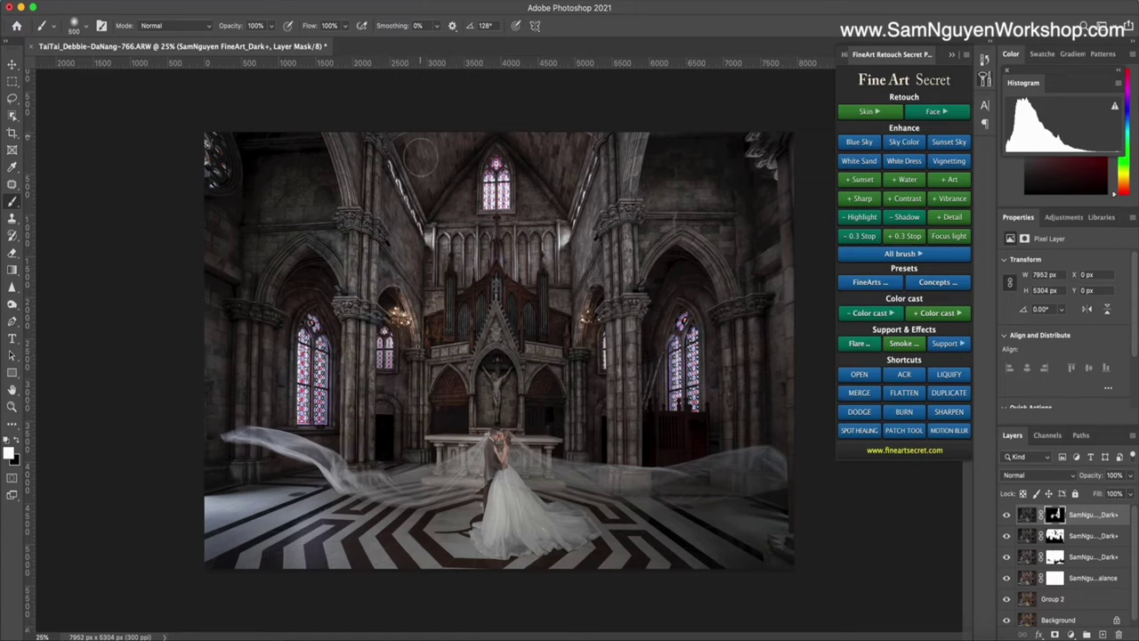
mouse_move(571, 114)
left_mouse_down()
mouse_move(568, 168)
mouse_move(668, 136)
mouse_move(658, 189)
mouse_move(732, 251)
mouse_move(679, 216)
mouse_move(709, 250)
left_mouse_up()
key("bracketleft")
key("bracketleft")
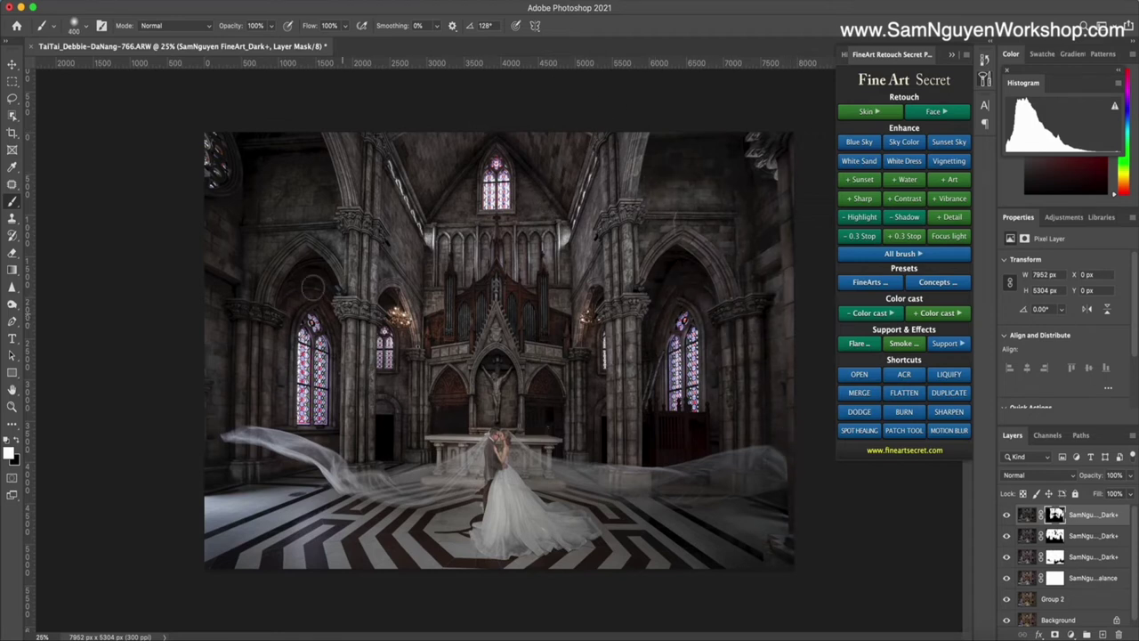
key("bracketright")
key("bracketright")
key("bracketright")
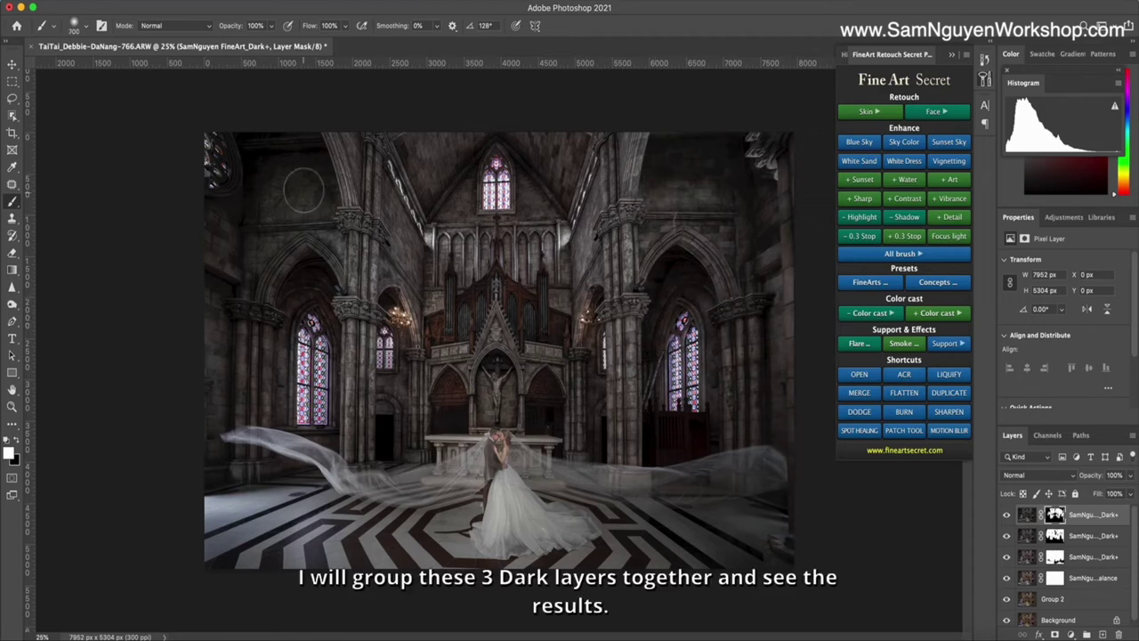
Group the three Dark+ layers into Group 3 and toggle its visibility to compare
left_click(1097, 558, "shift")
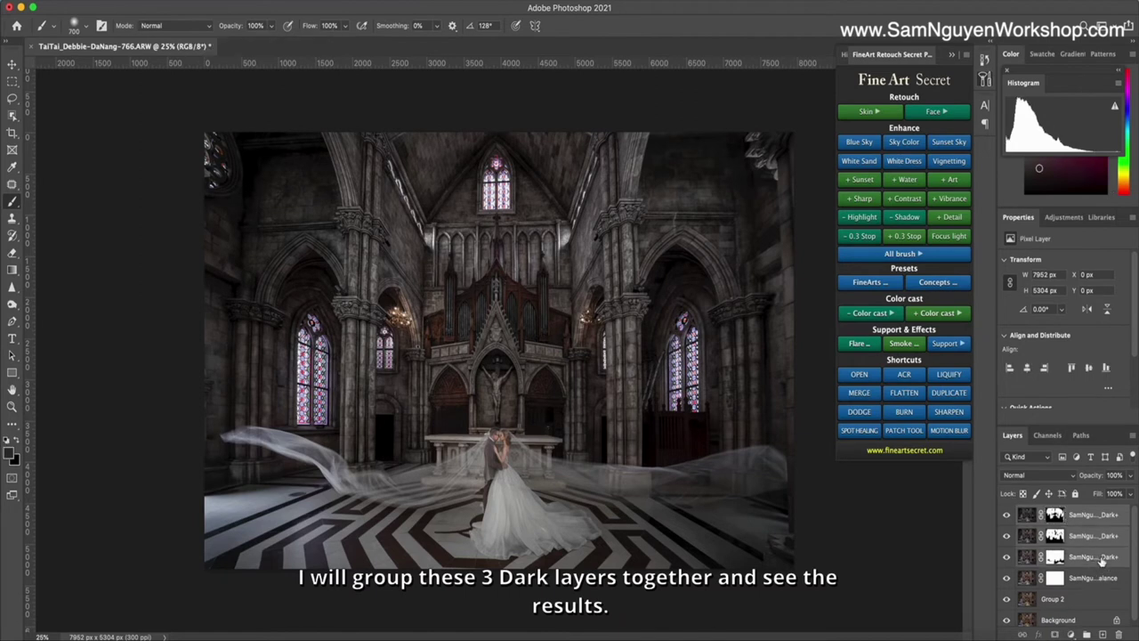
key("super+g")
left_click(1006, 513)
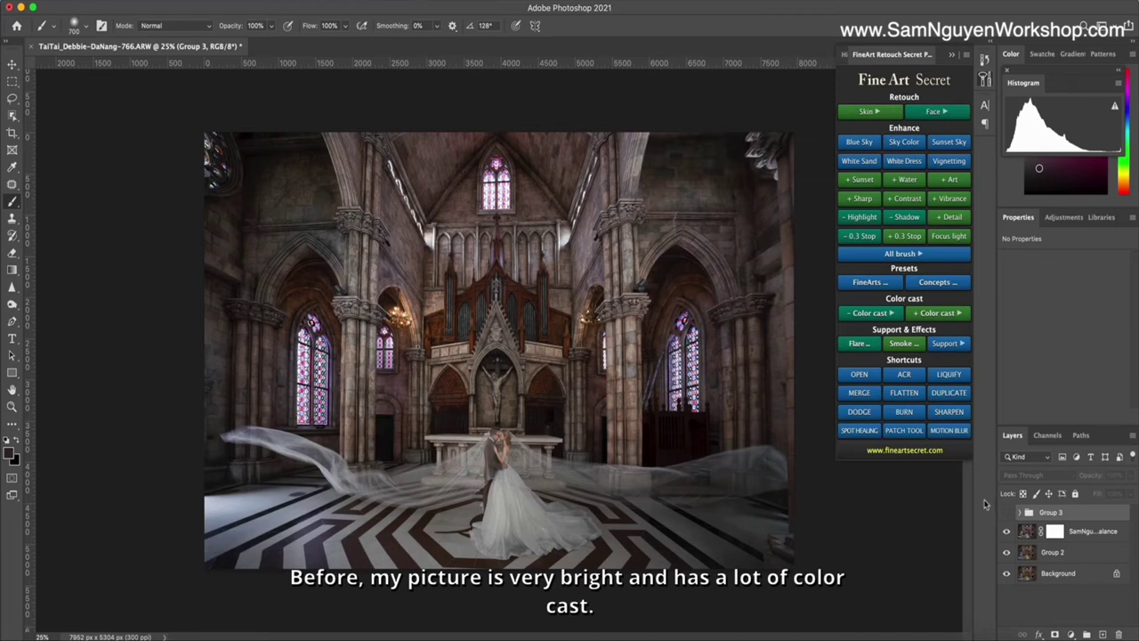
left_click(1006, 512)
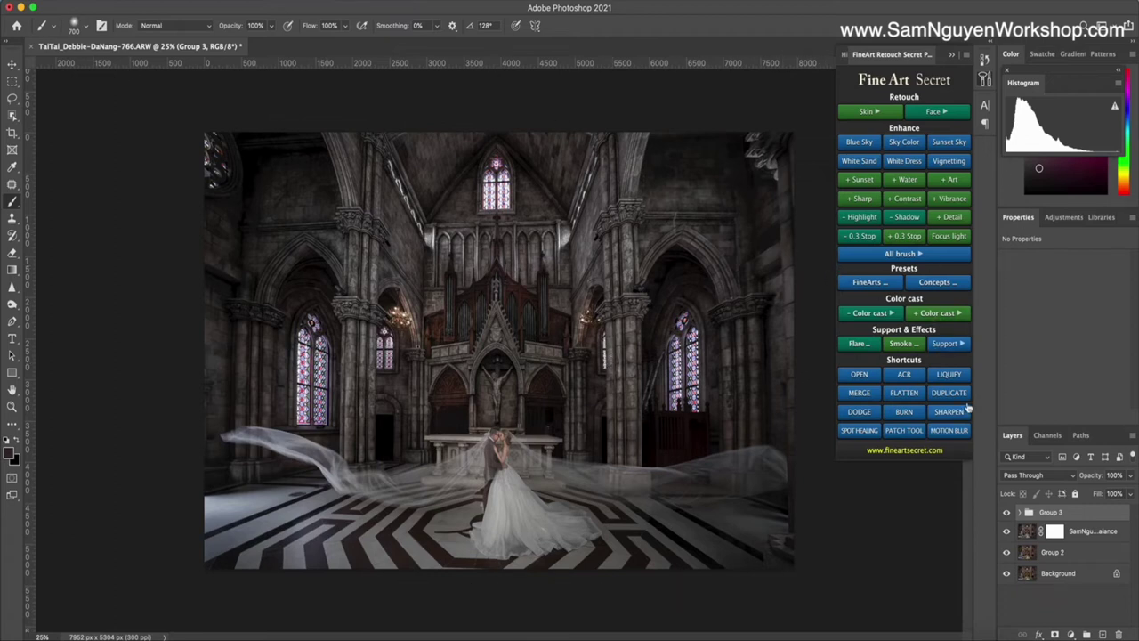
Merge the edits into Group 4, duplicate it, and burn midtones at 10% exposure
left_click(851, 394)
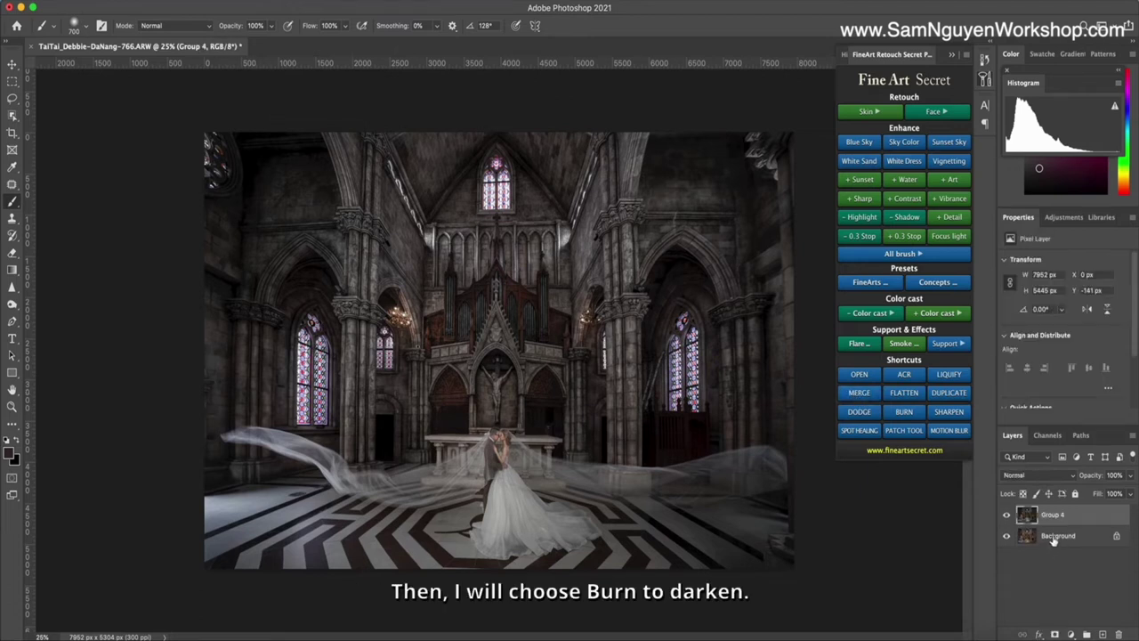
left_click(903, 411)
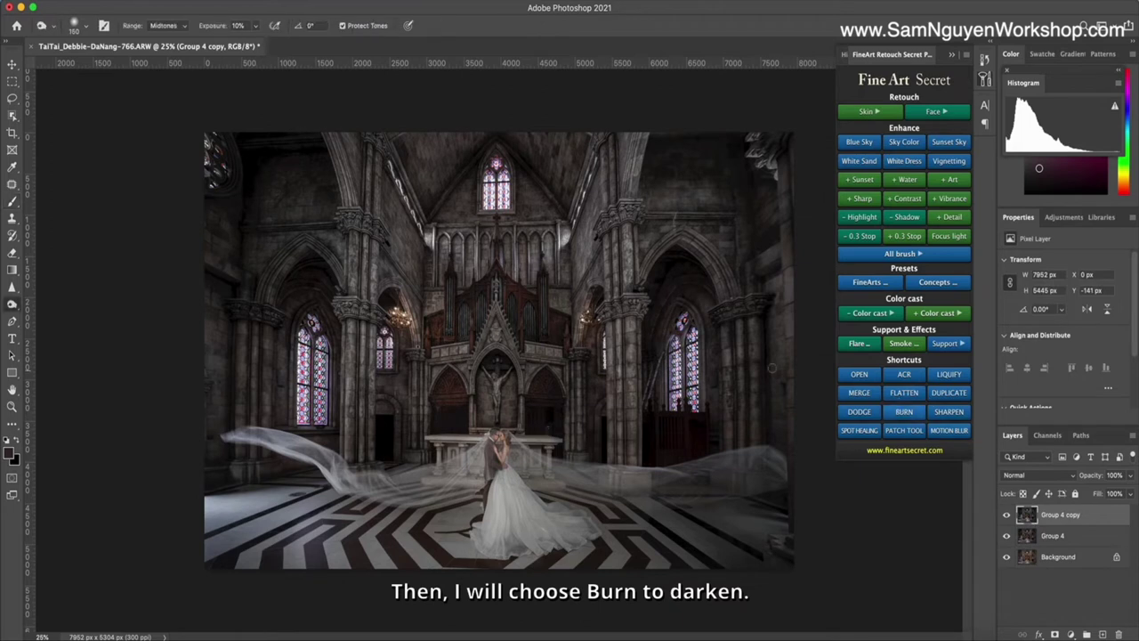
key("bracketright")
key("bracketright")
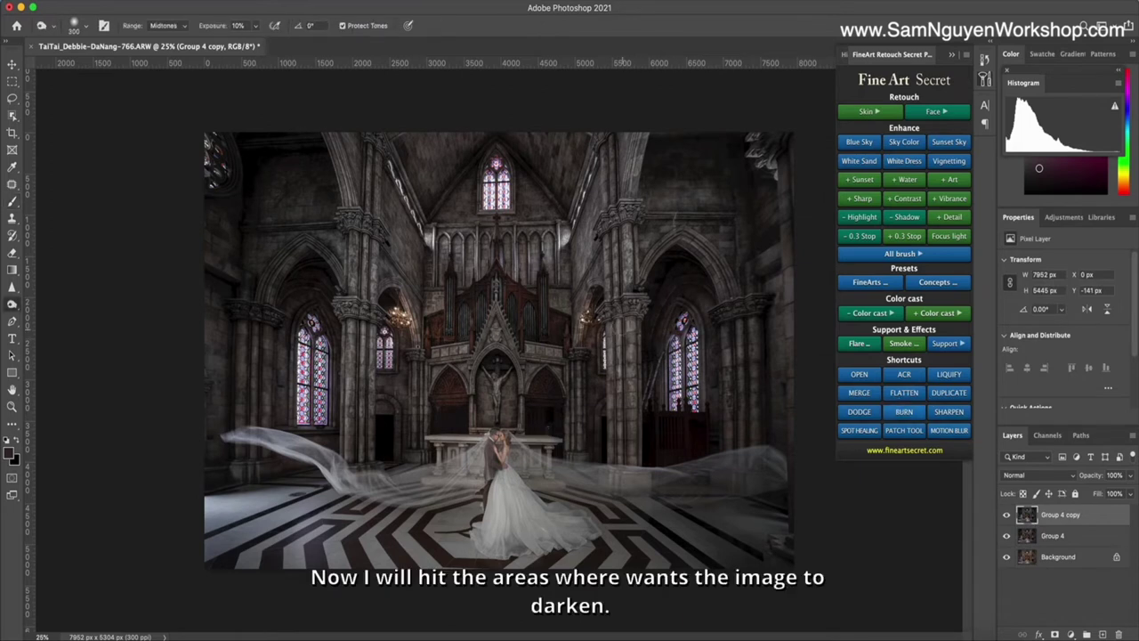
key("bracketright")
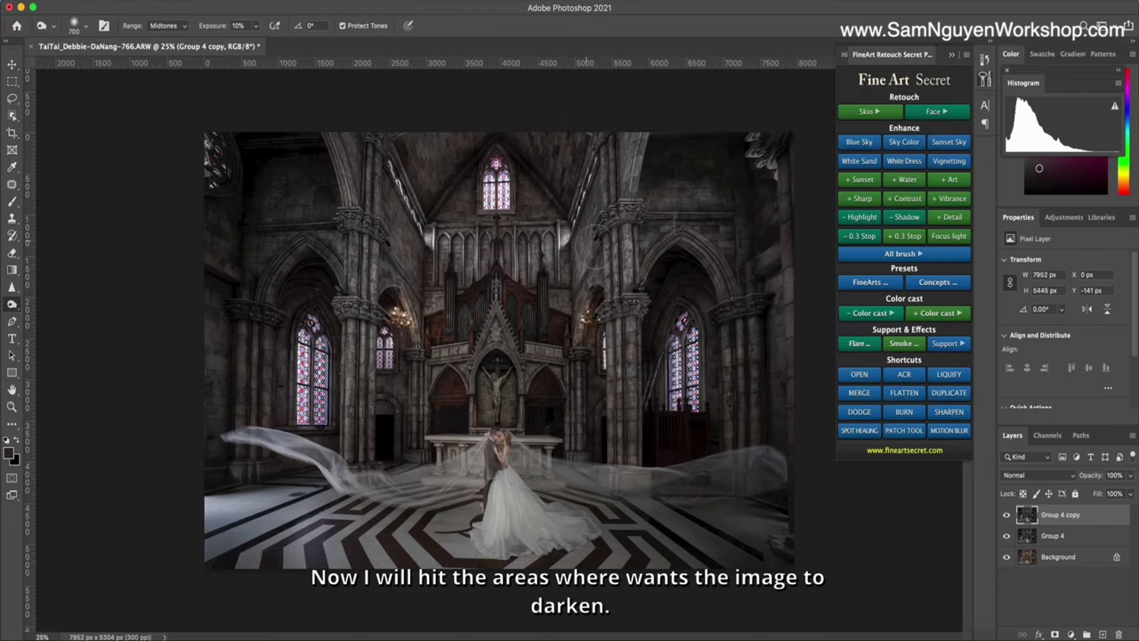
key("bracketleft")
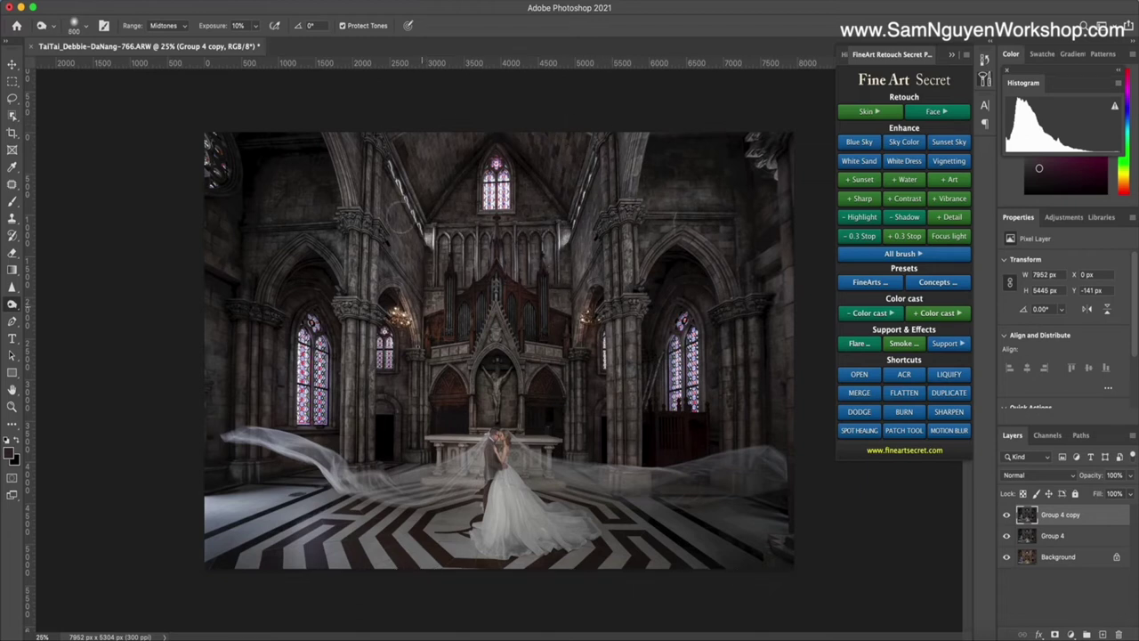
key("bracketright")
key("bracketleft")
key("bracketleft")
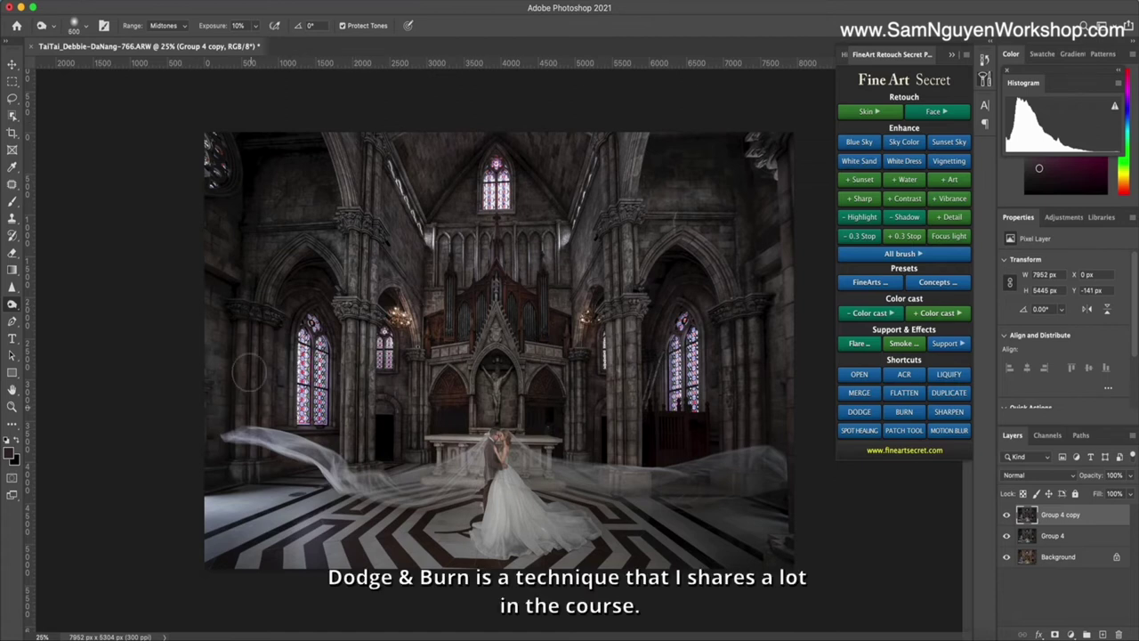
key("bracketright")
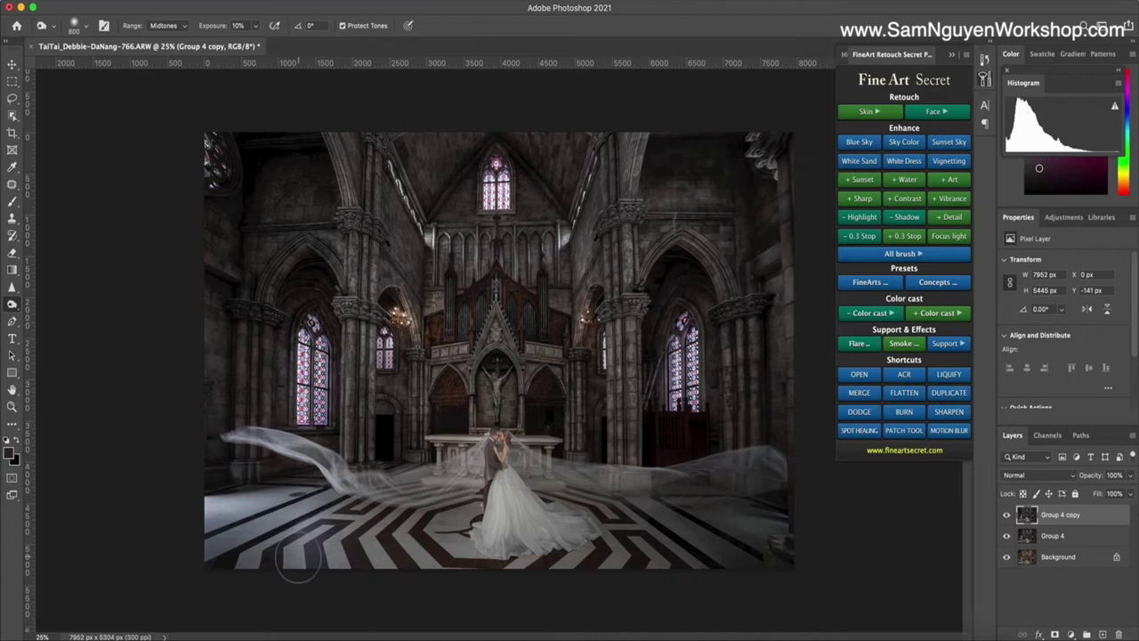
key("bracketright")
key("bracketright")
key("bracketright")
key("bracketright")
key("bracketright")
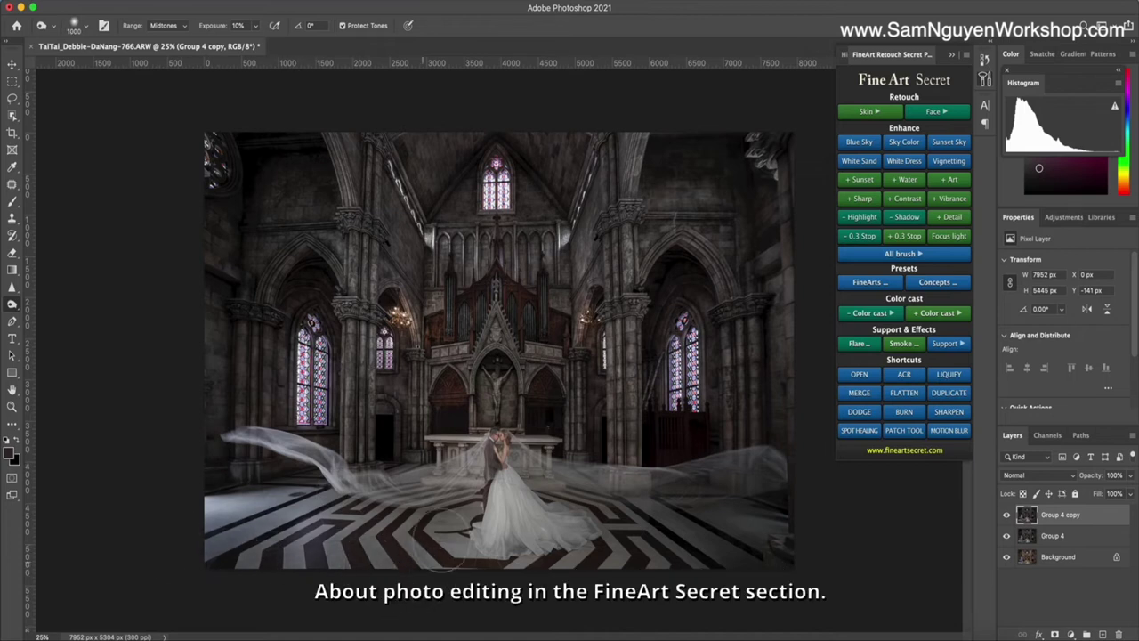
key("bracketleft")
key("bracketleft")
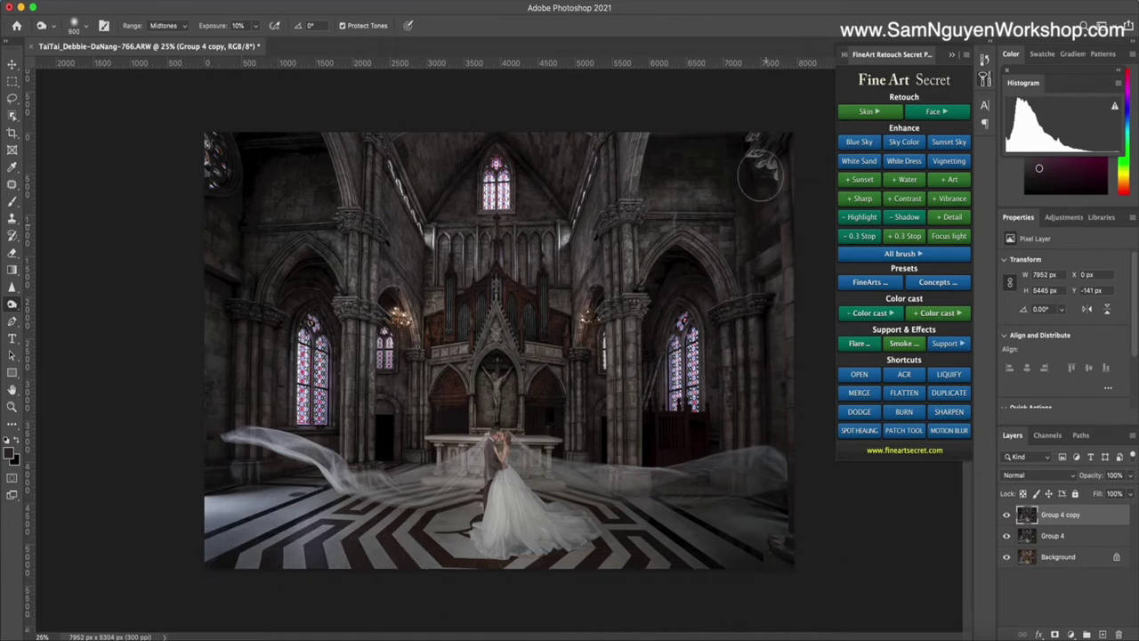
key("bracketleft")
key("bracketleft")
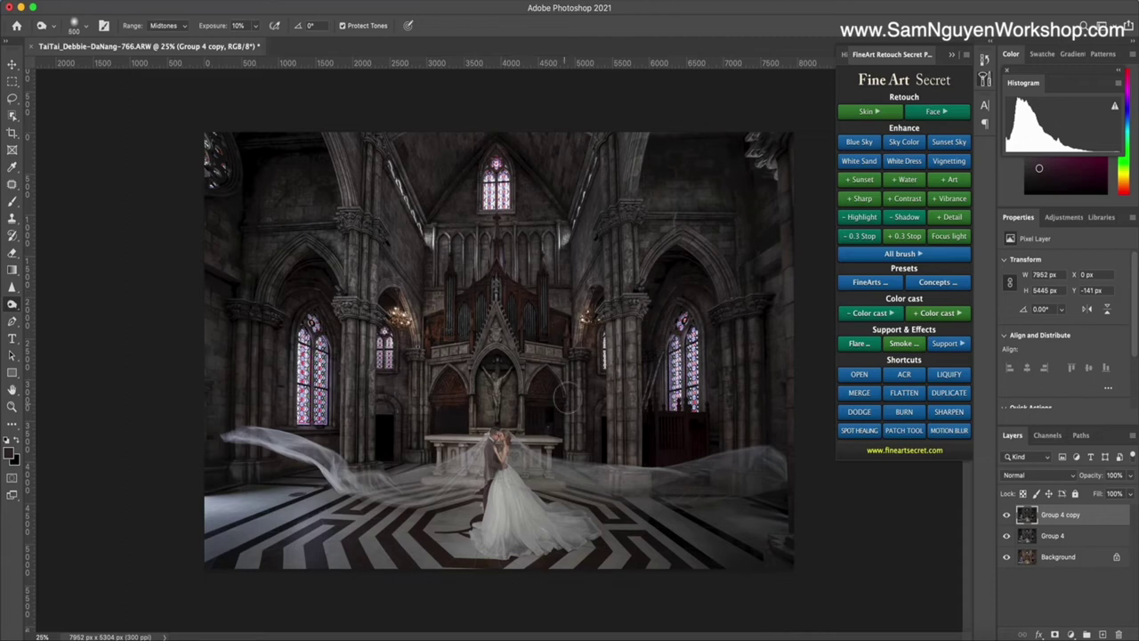
key("bracketleft")
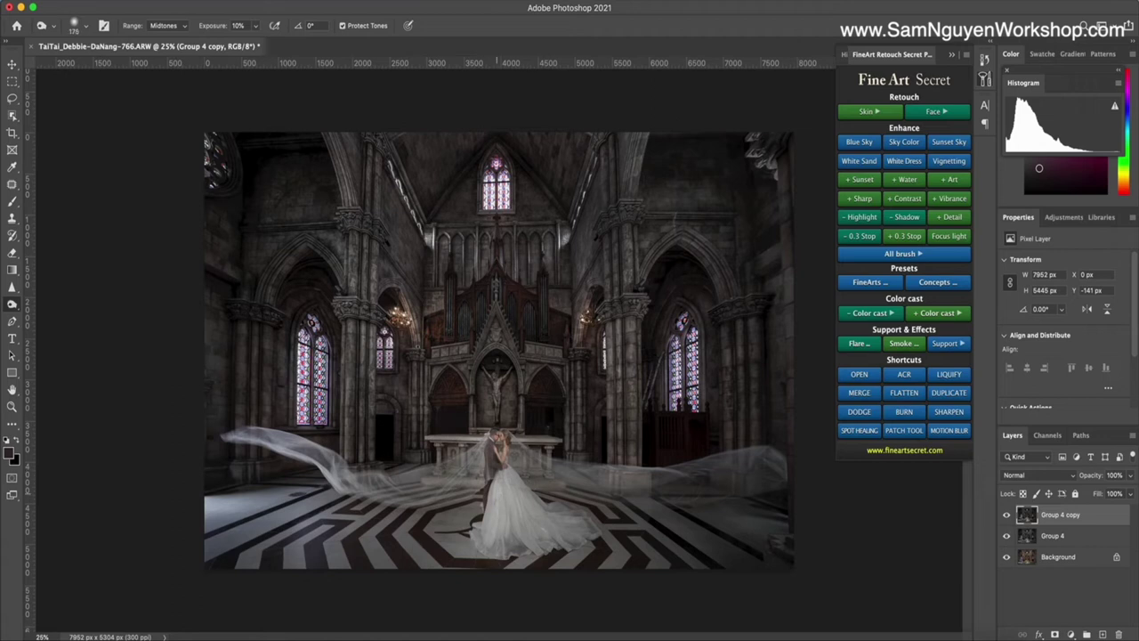
Toggle the burned Group 4 copy's visibility to compare it with the unburned image
left_click(1007, 515)
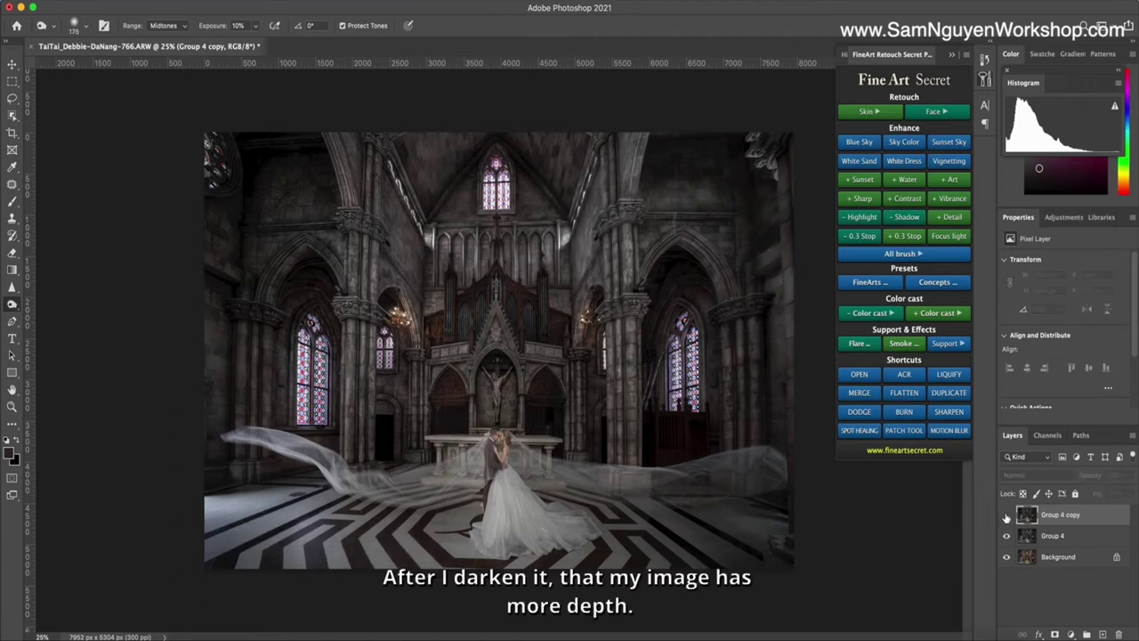
left_click(1007, 516)
left_click(1007, 516)
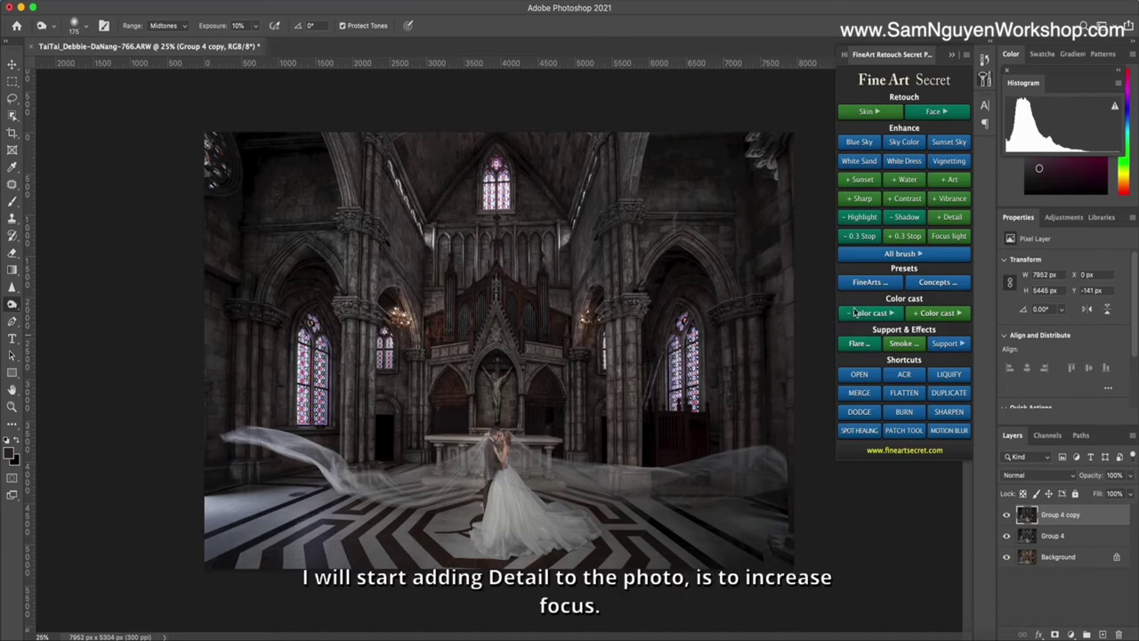
Add a FineArt_Detail+ layer to sharpen focus on the couple and compare it
left_click(948, 218)
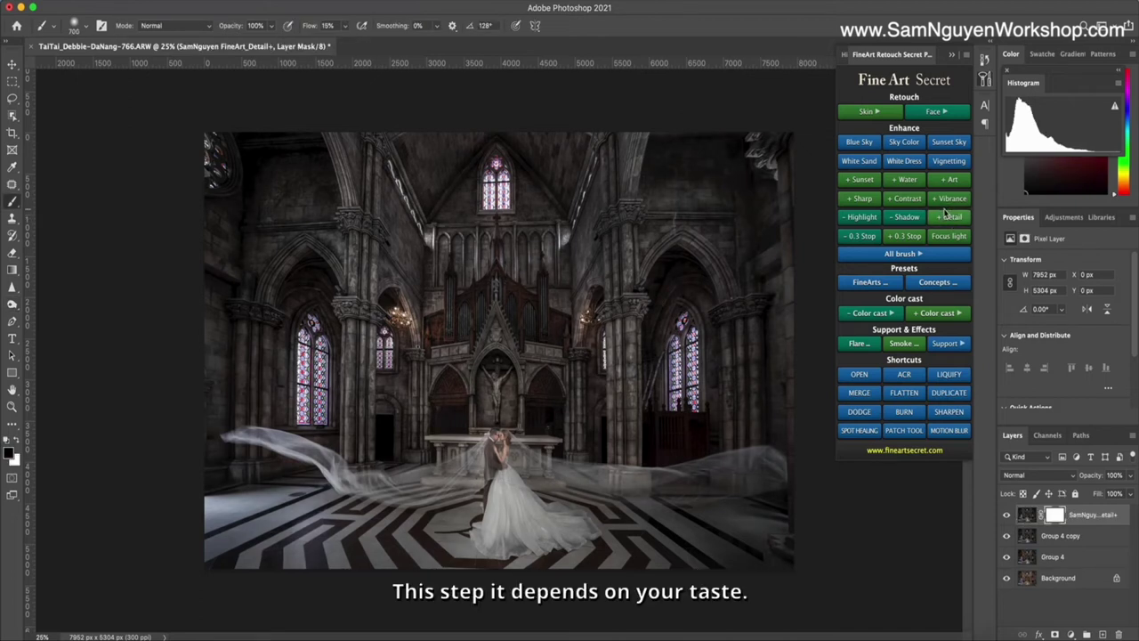
left_click(1006, 515)
left_click(1007, 514)
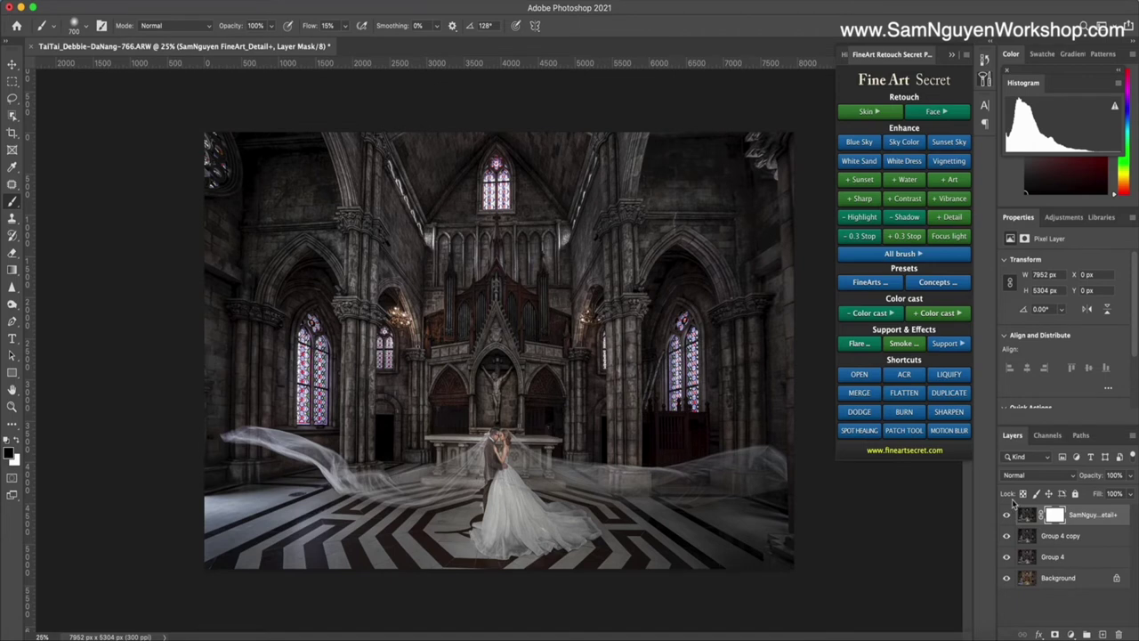
left_click(1007, 514)
left_click(1008, 515)
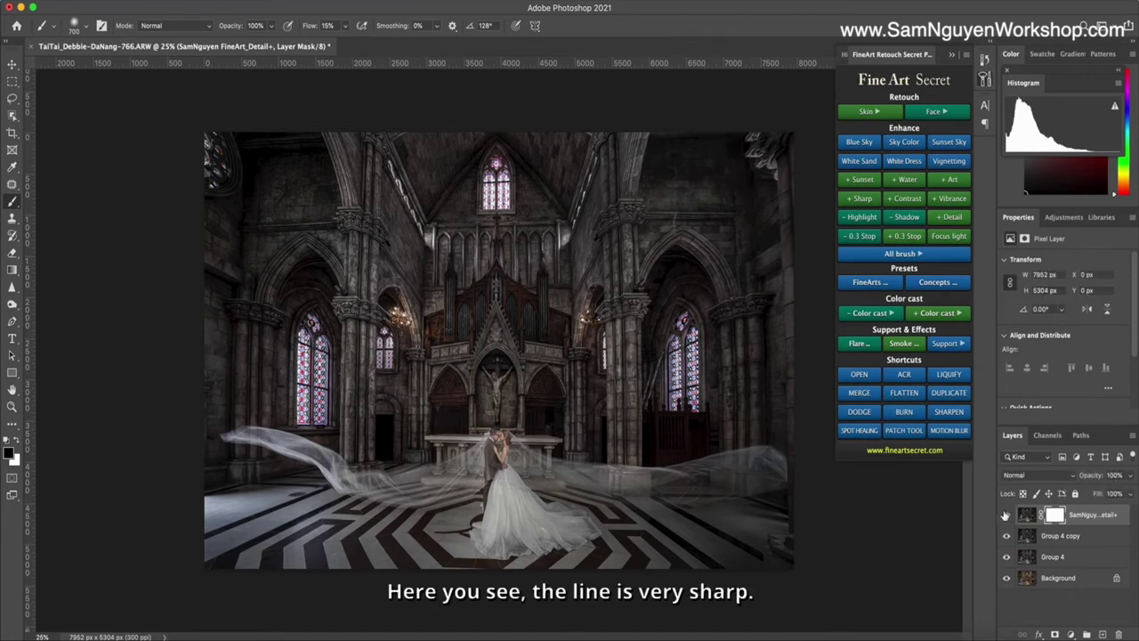
Lower the Detail+ layer's opacity to 50% and compare before and after
left_click(1131, 477)
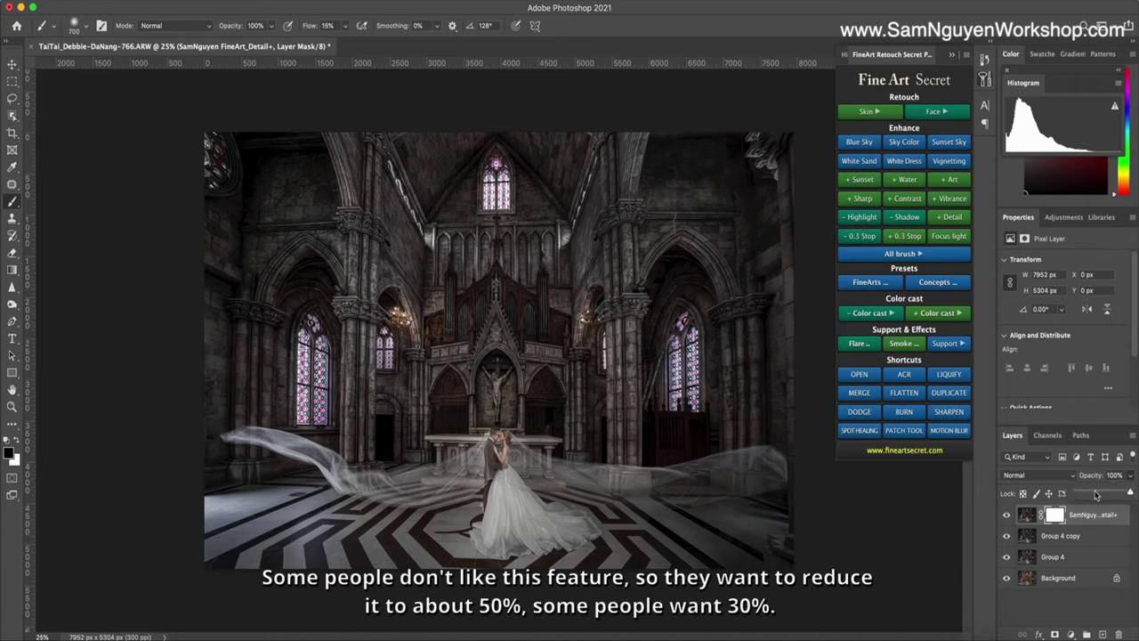
mouse_move(1095, 495)
left_mouse_down()
mouse_move(1109, 504)
mouse_move(1088, 496)
mouse_move(1102, 494)
left_mouse_up()
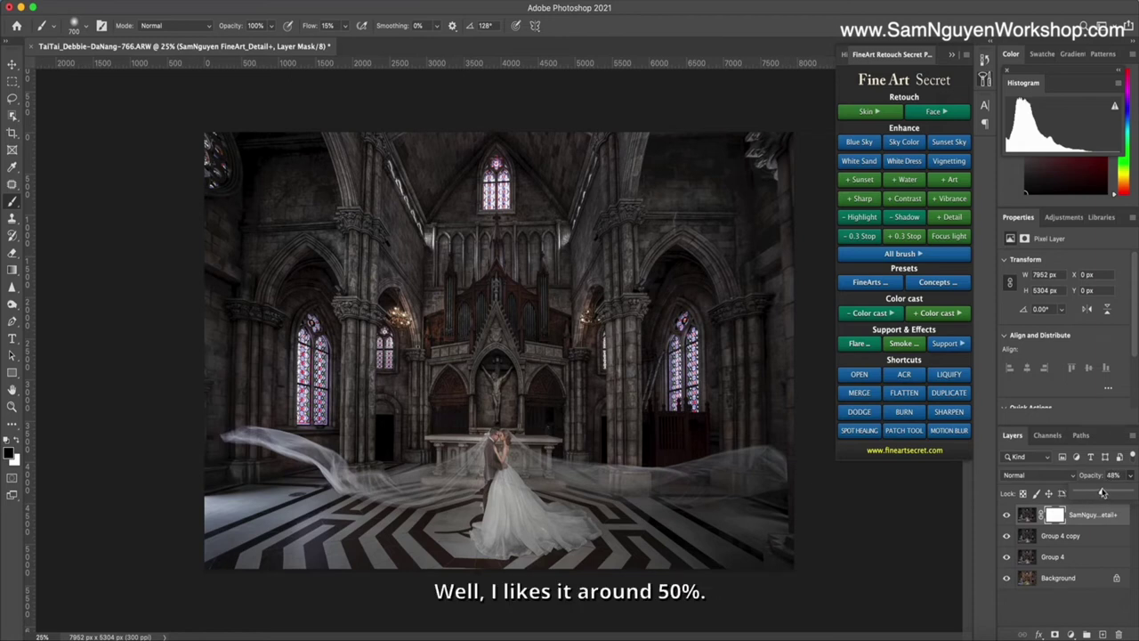
left_click(1006, 514)
left_click(1006, 515)
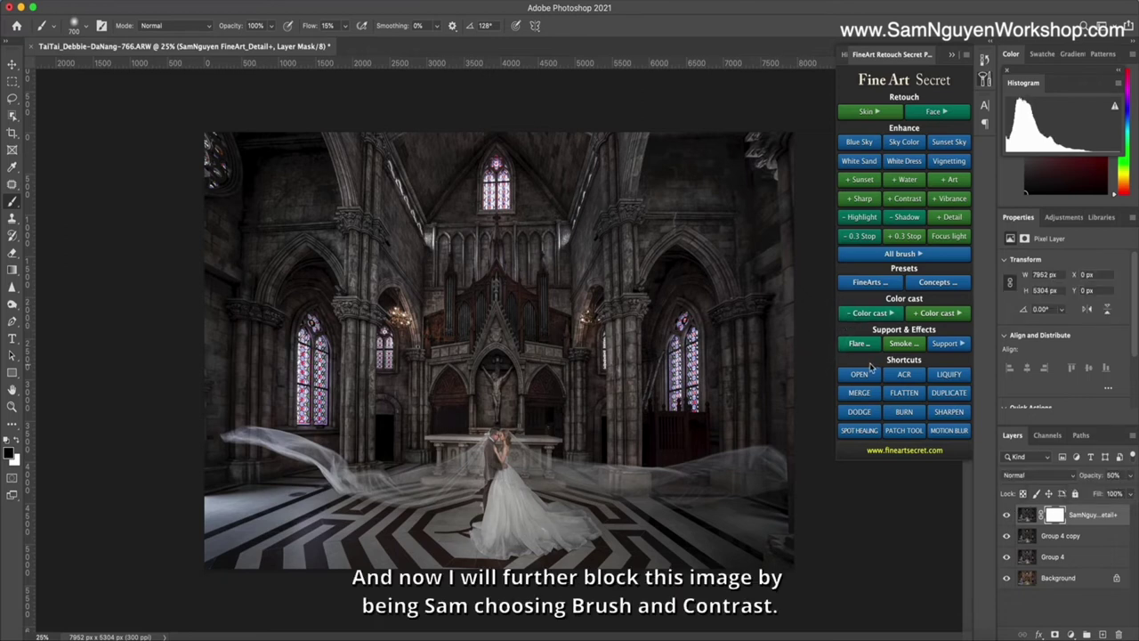
Add a masked FineArt_Contrast+ layer for the chiffon, compare it, and set opacity to 63%
left_click(893, 256)
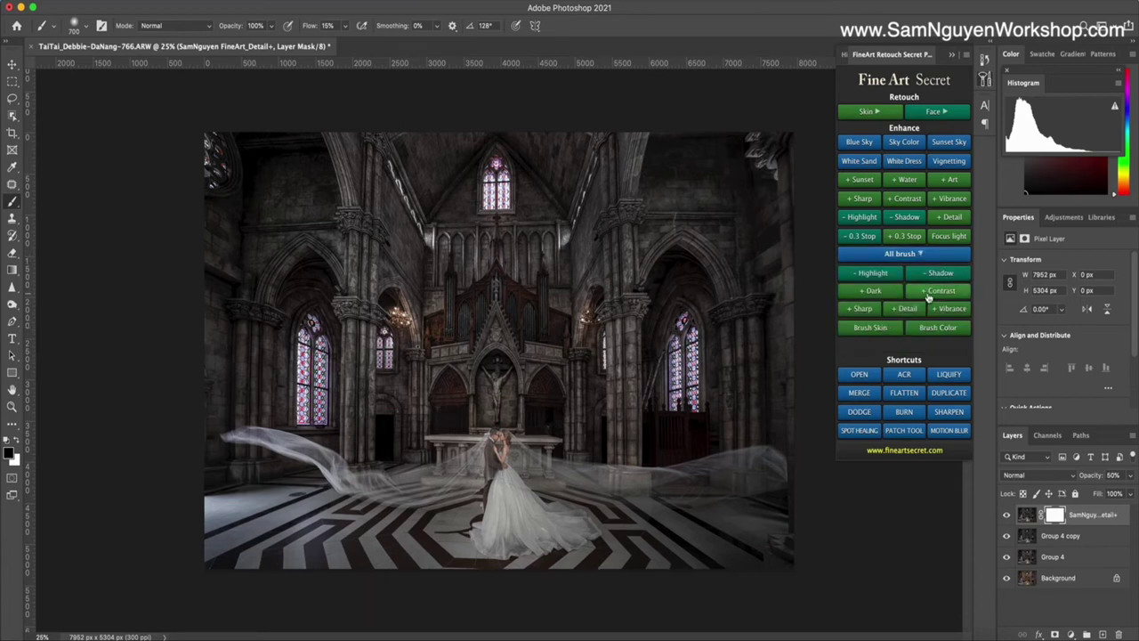
left_click(931, 291)
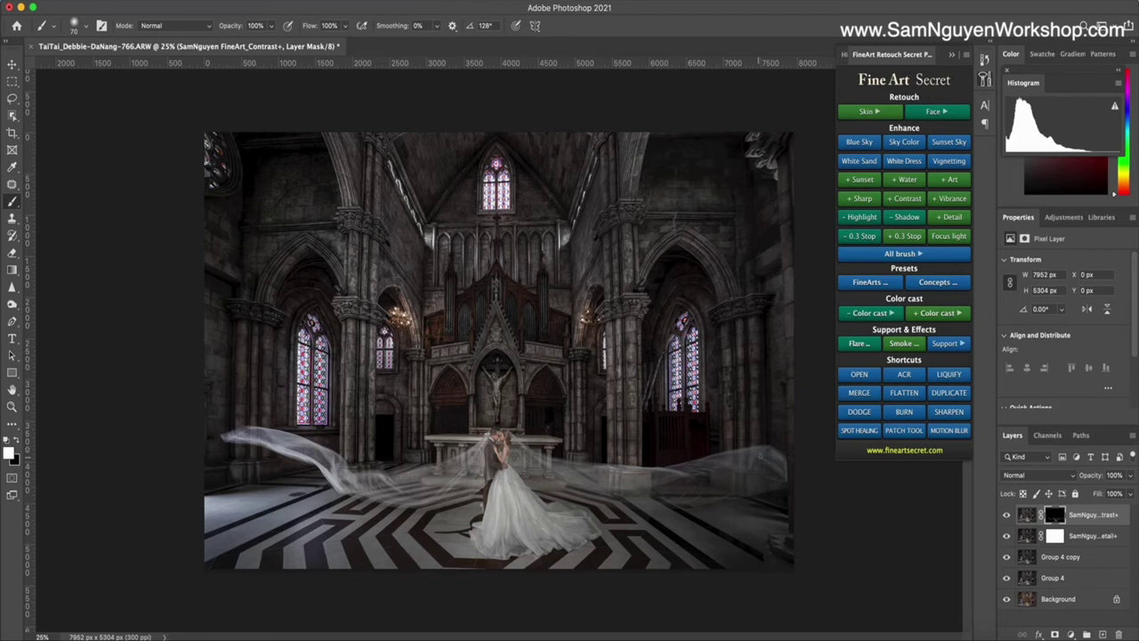
left_click(1007, 514)
left_click(1007, 515)
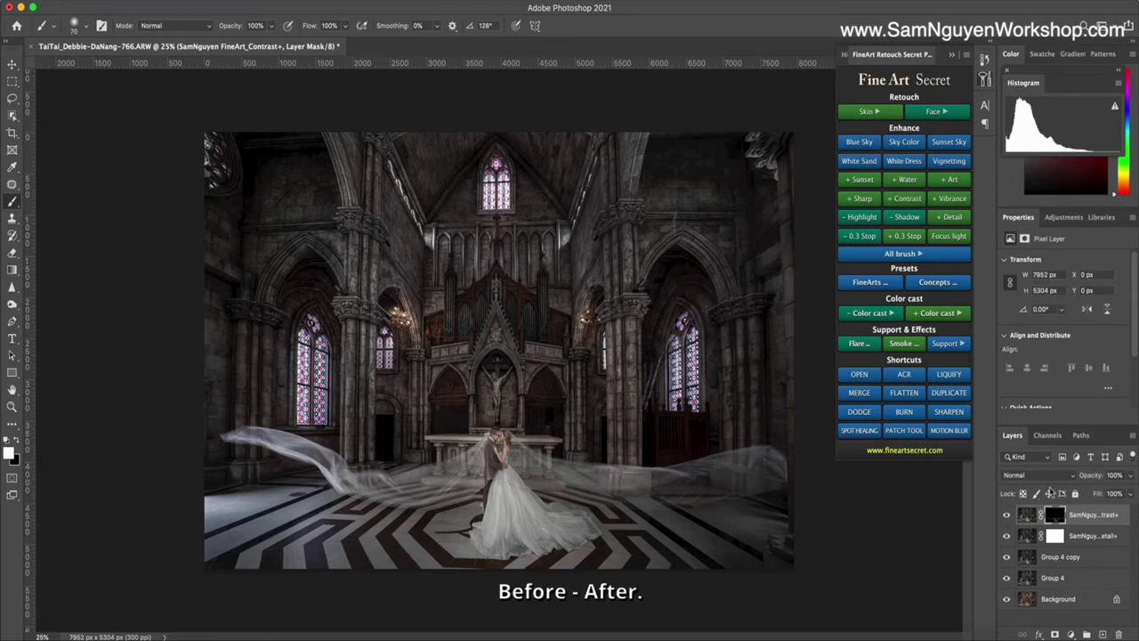
left_click(1130, 475)
left_click_drag(1118, 492, 1110, 495)
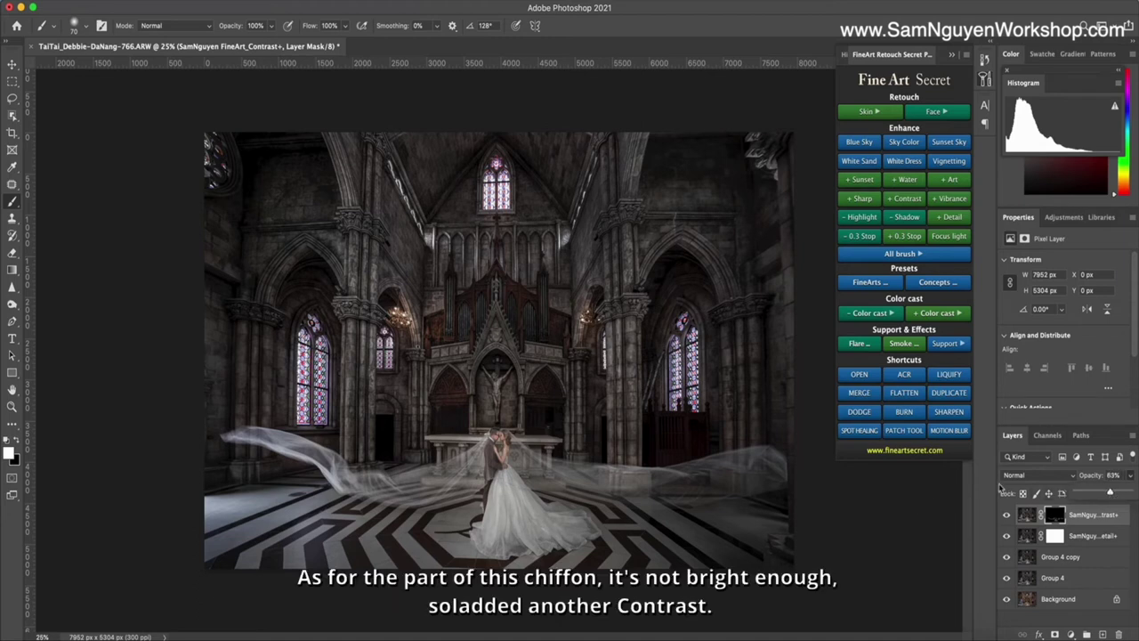
Add another Contrast+ layer and paint its mask over the right-side pillar to make it pop
left_click(901, 253)
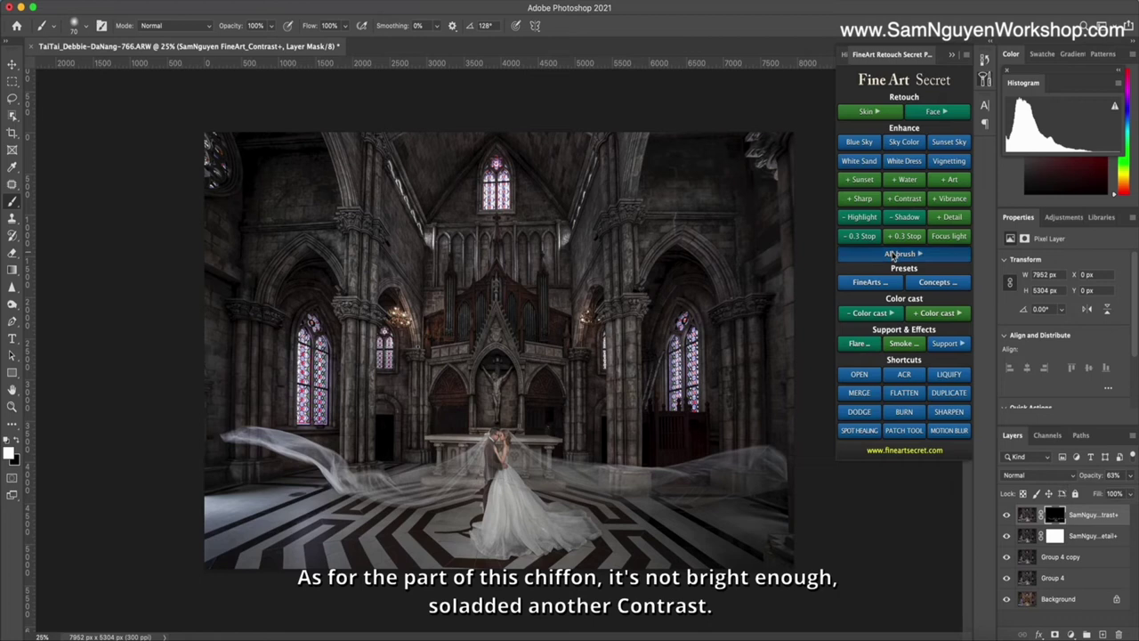
left_click(935, 292)
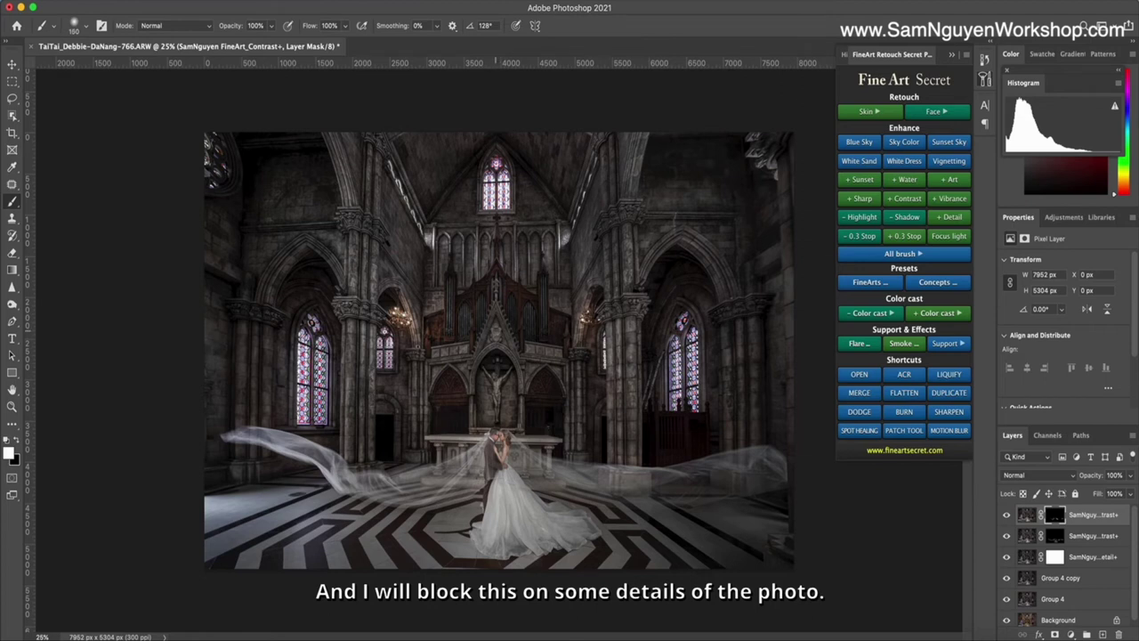
key("bracketleft")
key("bracketleft")
key("bracketleft")
key("bracketleft")
key("bracketleft")
key("bracketleft")
key("bracketleft")
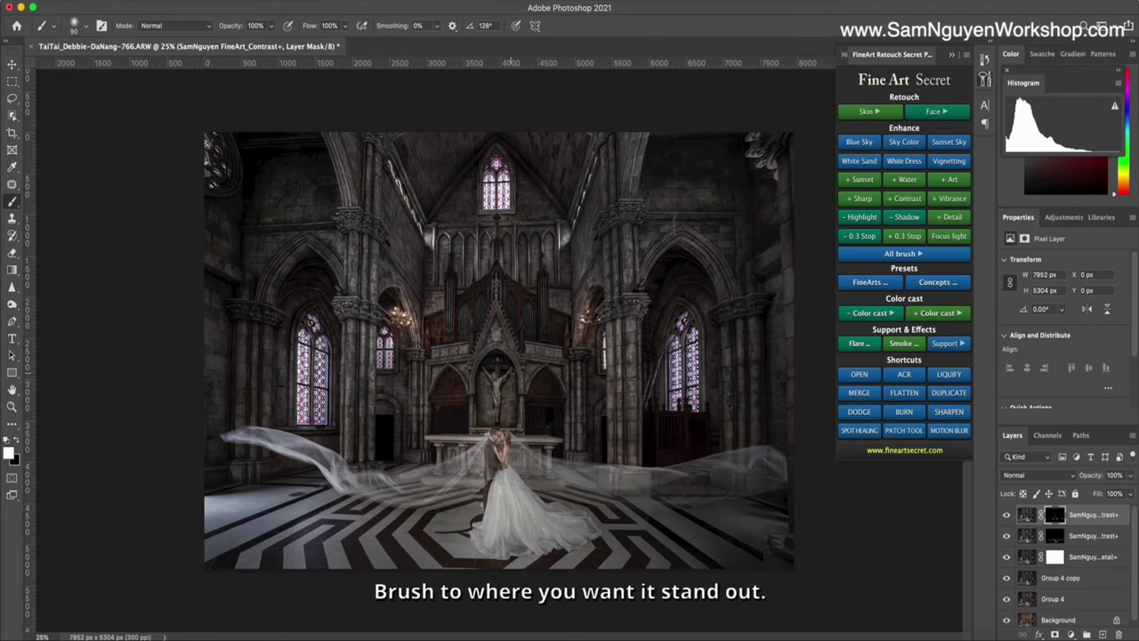
key("bracketright")
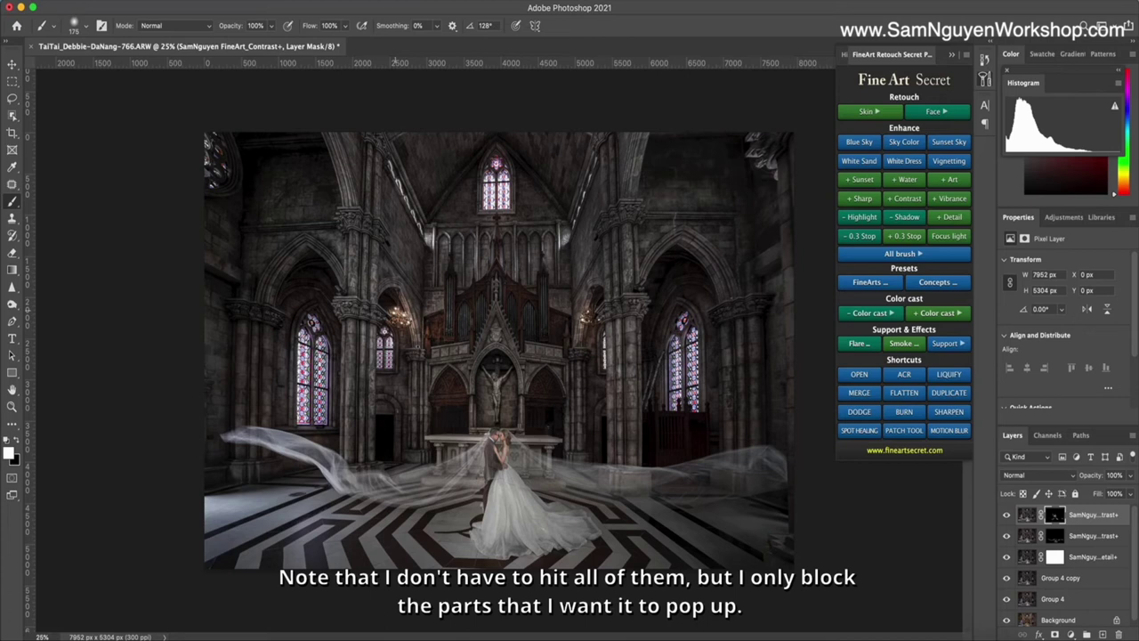
key("bracketleft")
key("bracketleft")
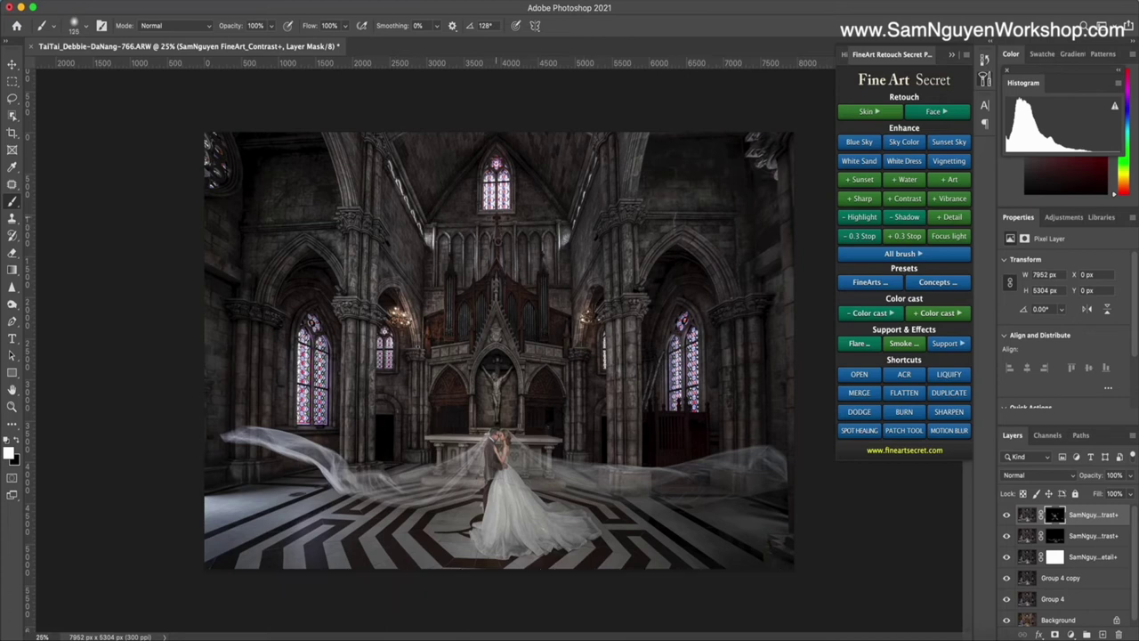
key("bracketright")
key("bracketright")
key("bracketright")
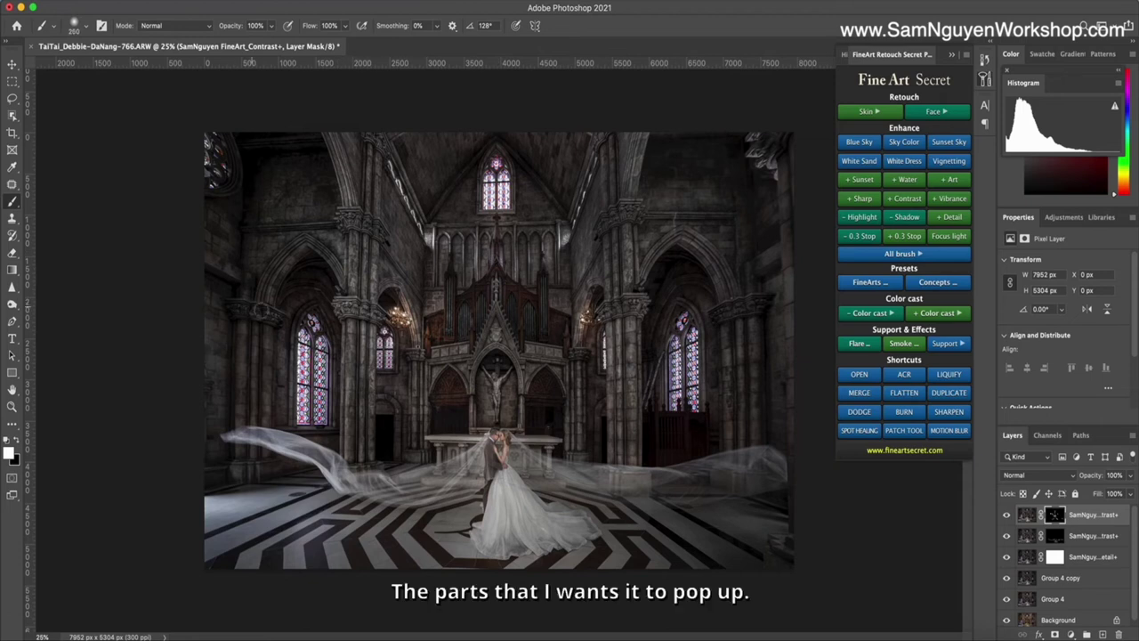
key("bracketleft")
key("bracketleft")
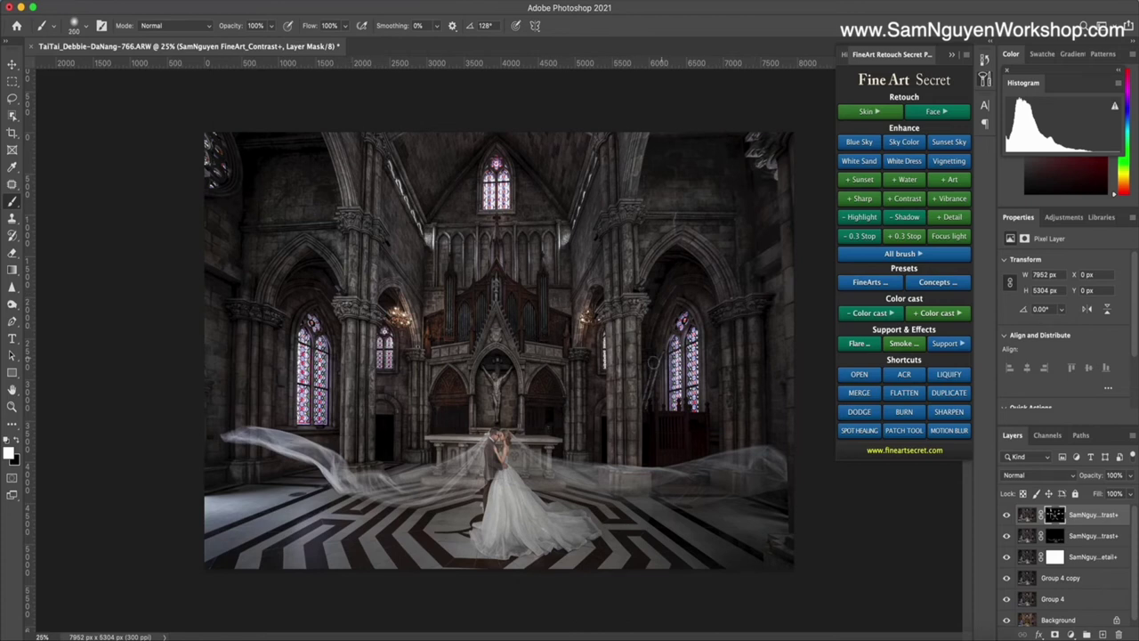
mouse_move(655, 363)
left_mouse_down()
mouse_move(629, 418)
mouse_move(742, 430)
mouse_move(623, 251)
left_mouse_up()
key("bracketleft")
key("bracketleft")
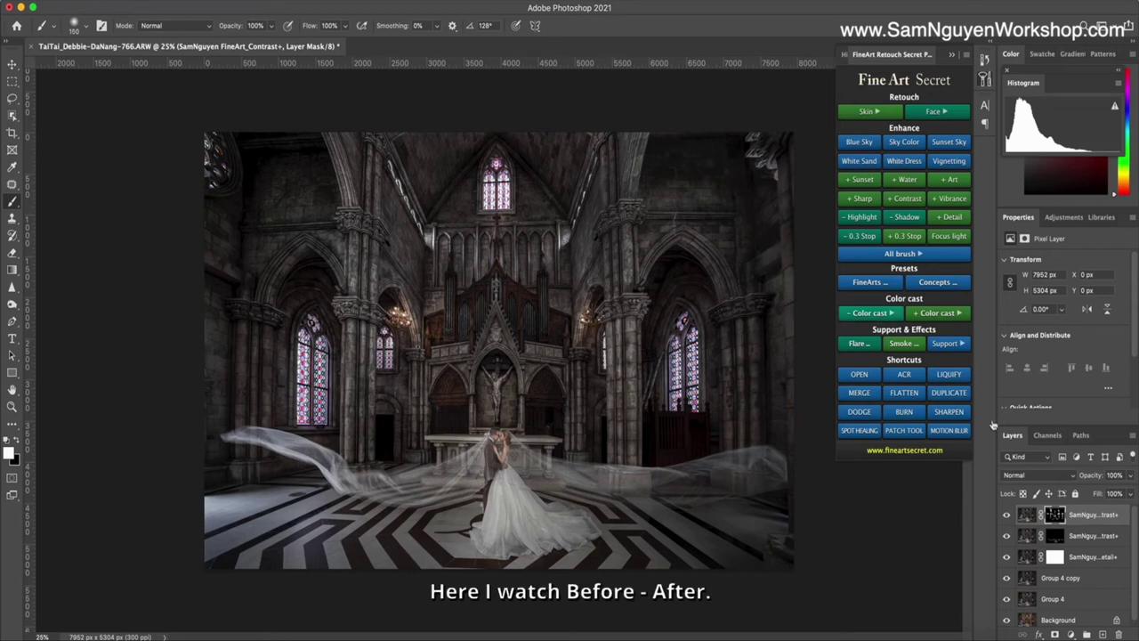
Toggle the top Contrast+ layer's visibility to compare its effect
left_click(1007, 515)
left_click(1006, 515)
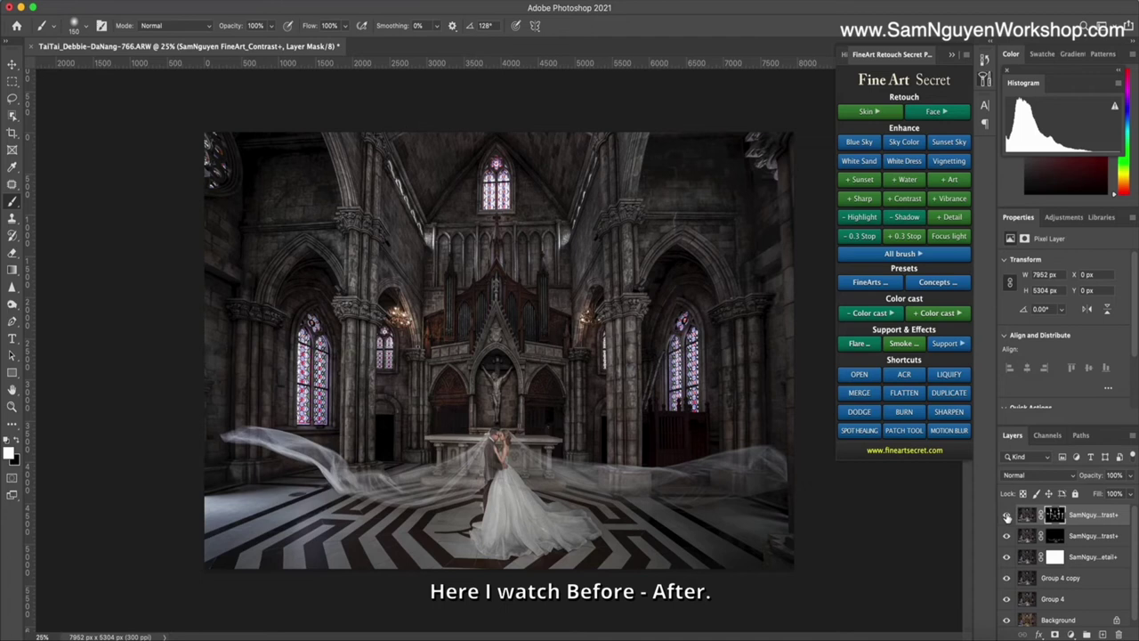
left_click(1007, 515)
left_click(1008, 518)
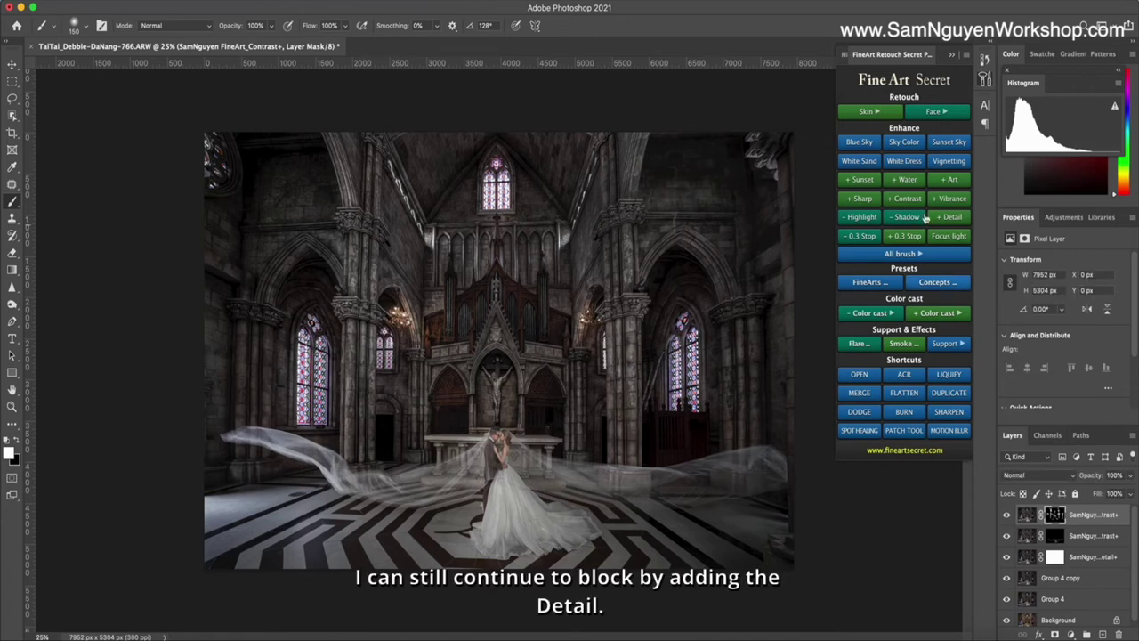
Add a masked Detail+ layer and paint it over the highlights
left_click(925, 256)
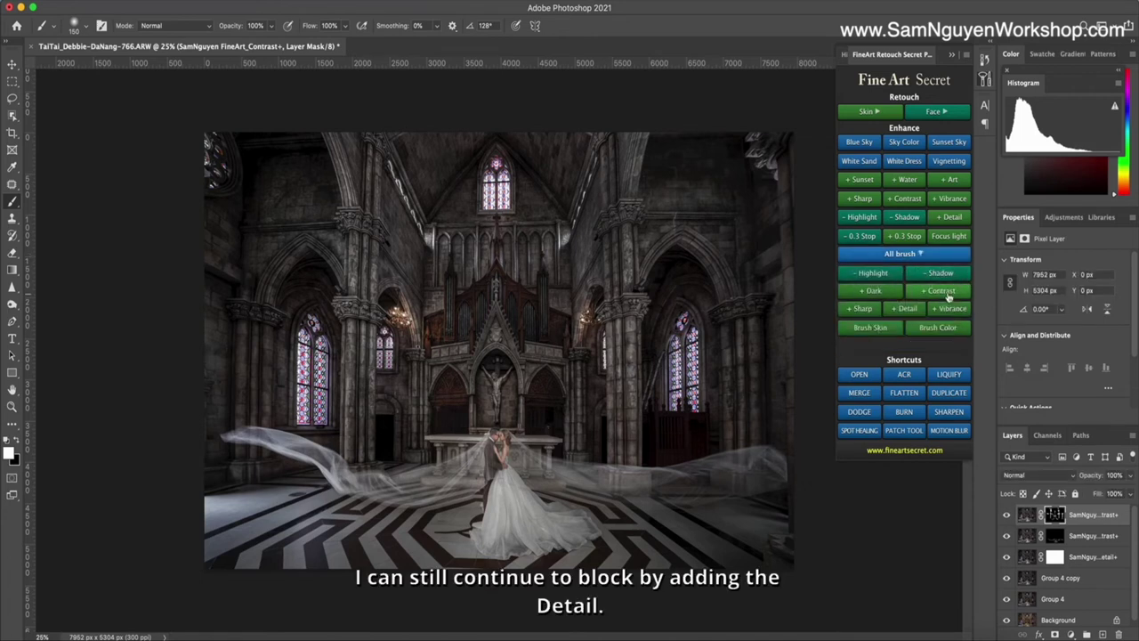
left_click(900, 308)
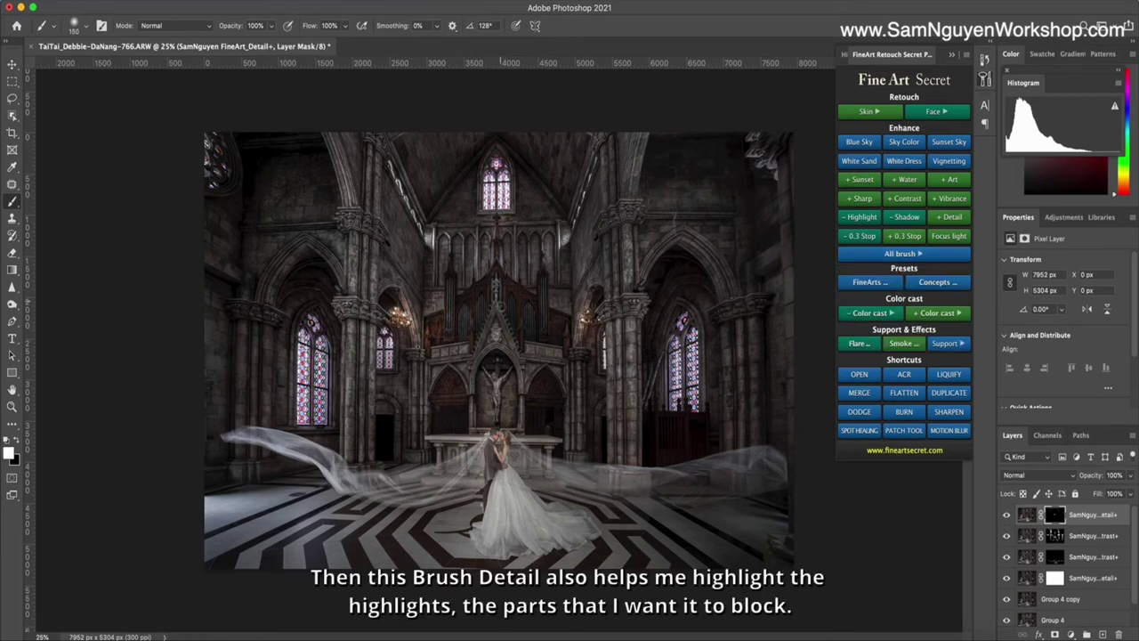
key("bracketright")
key("bracketleft")
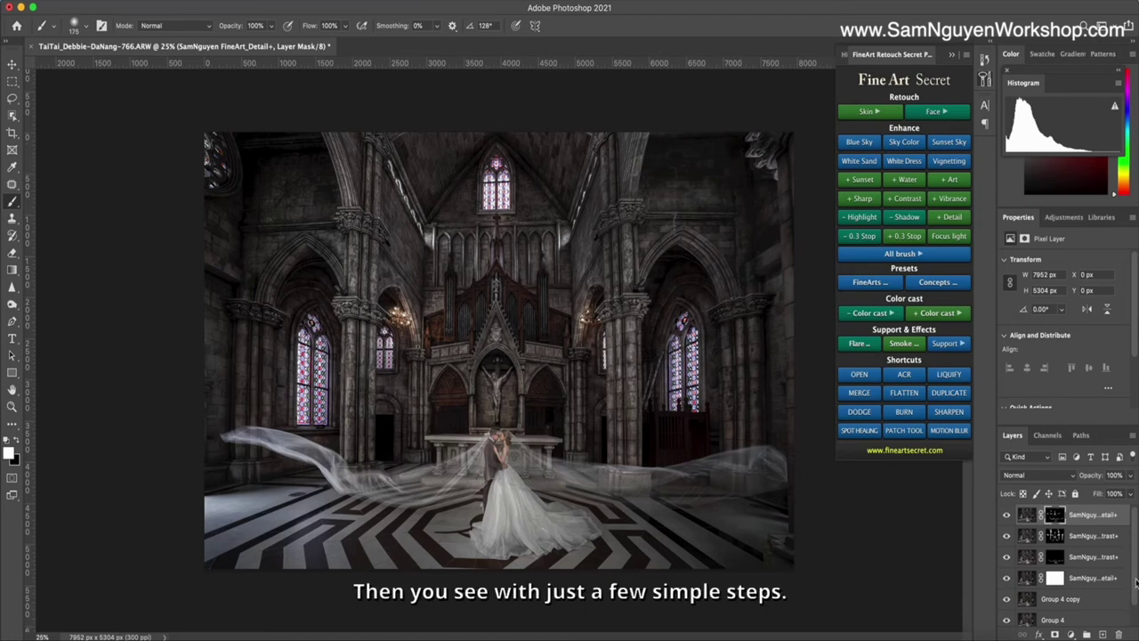
Gather all edit layers into Group 5 and toggle it to compare with the original
key("ctrl+alt+a")
key("ctrl+g")
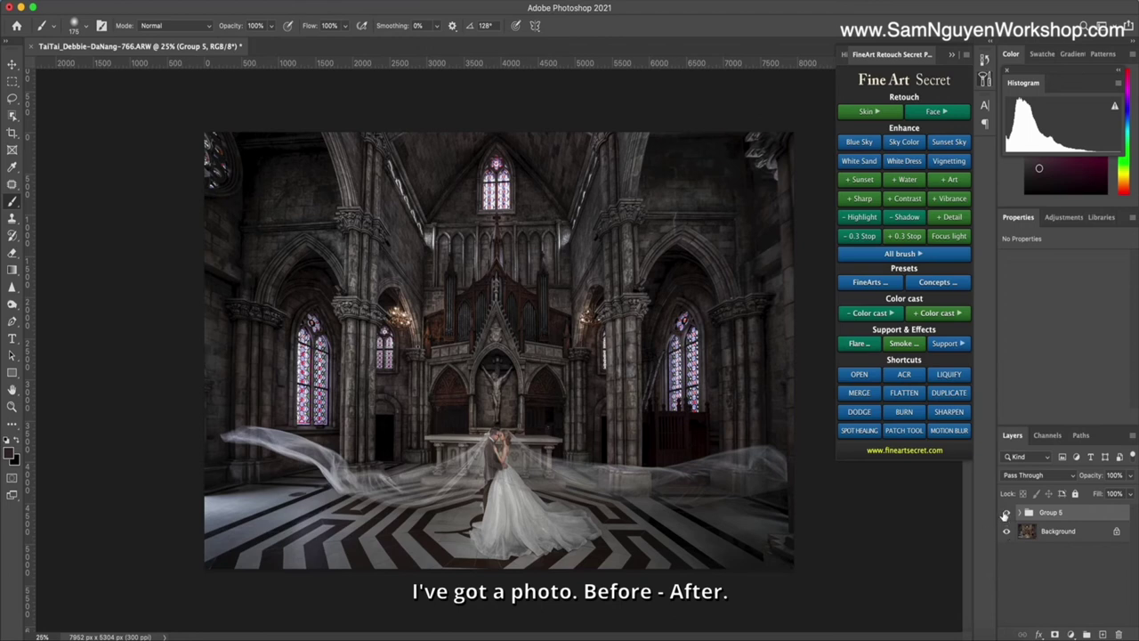
left_click(1007, 513)
left_click(1007, 514)
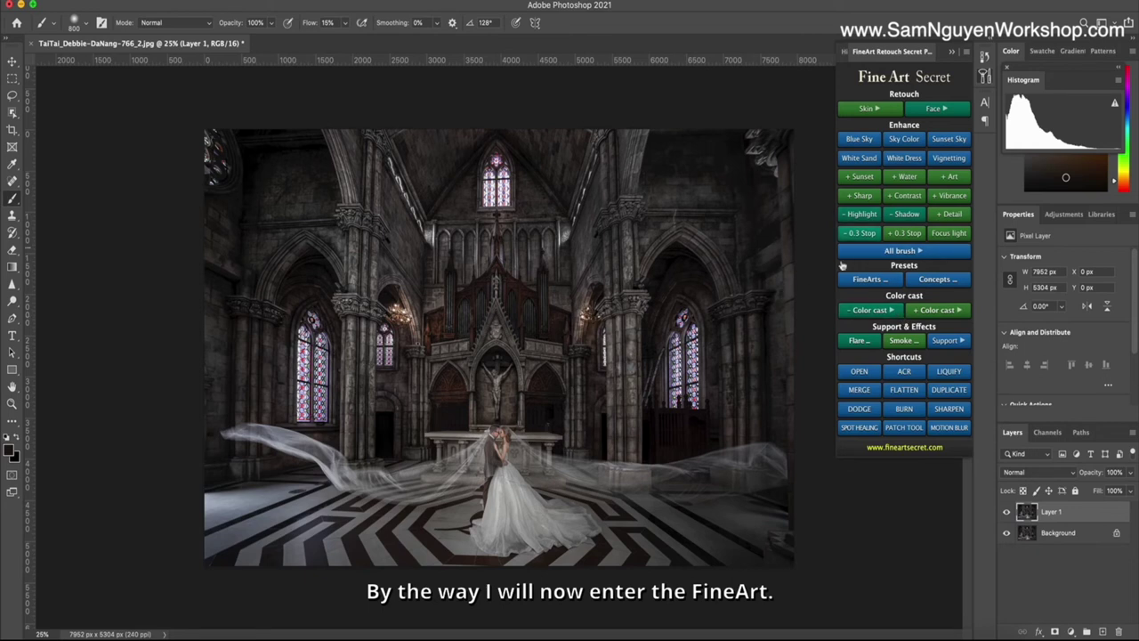
Apply the Sunset Warm preset from FineArt Colors 2 twice, stacking two warm layers
left_click(863, 281)
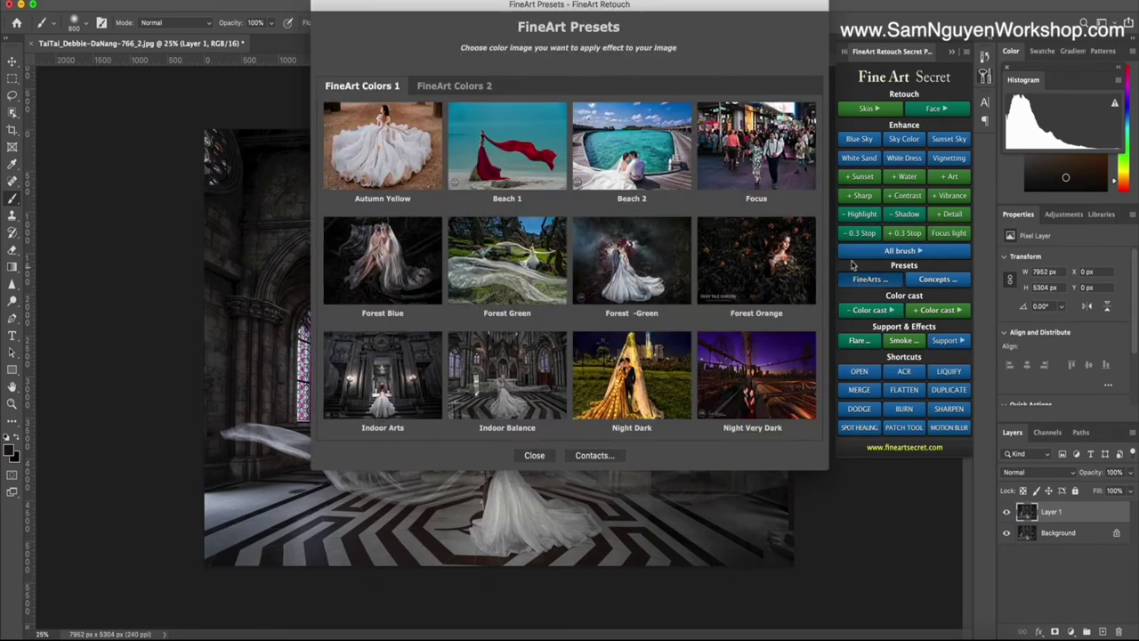
left_click(452, 85)
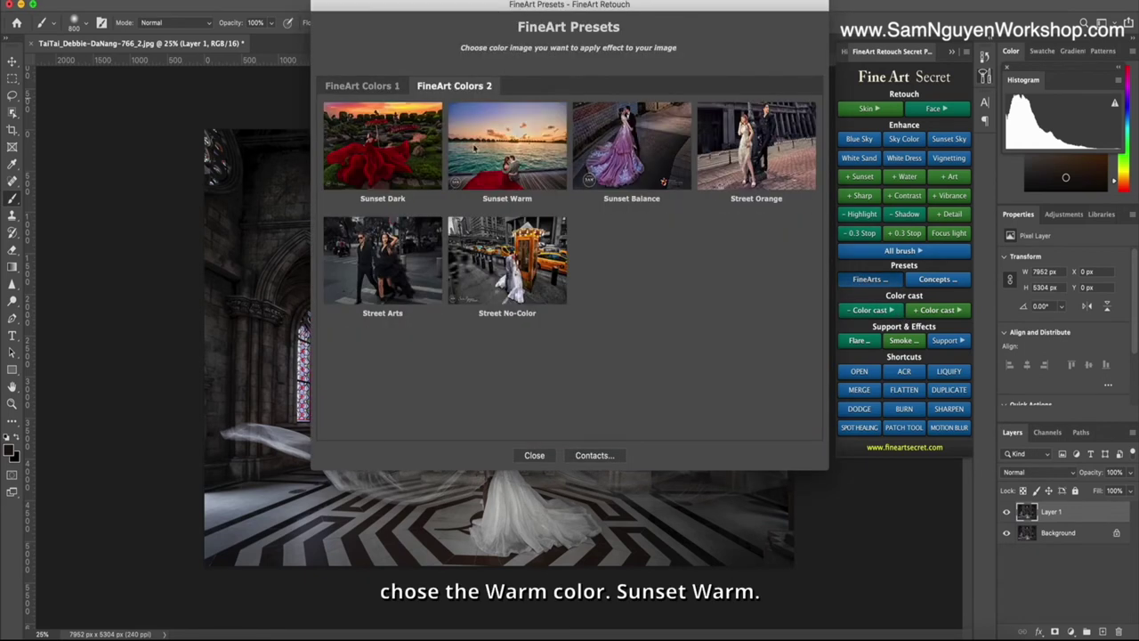
left_click(537, 168)
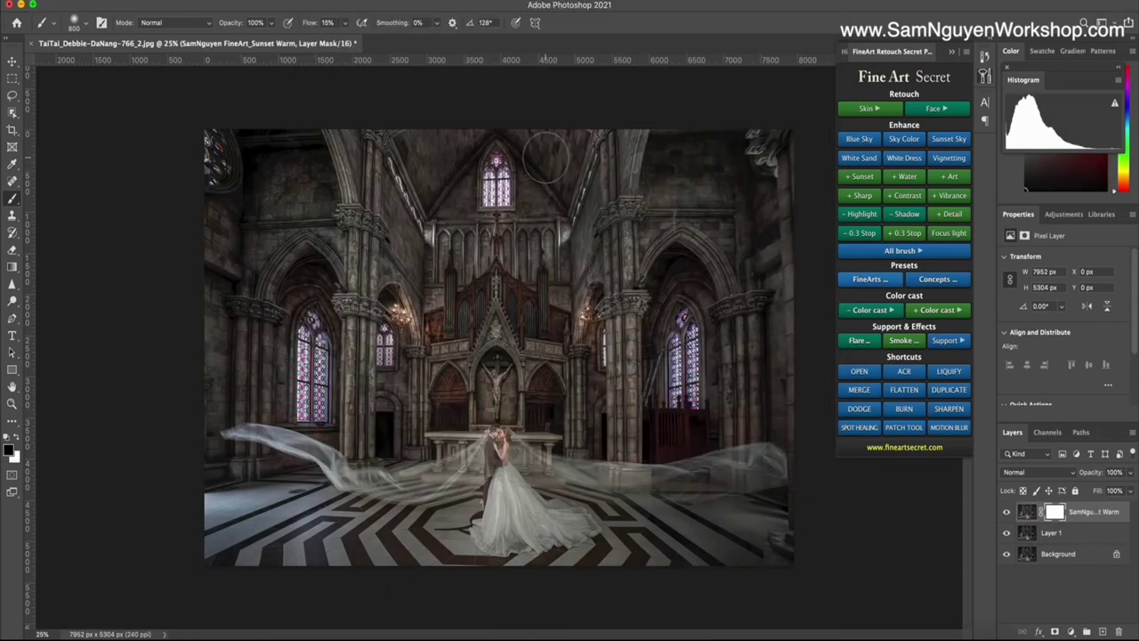
left_click(866, 280)
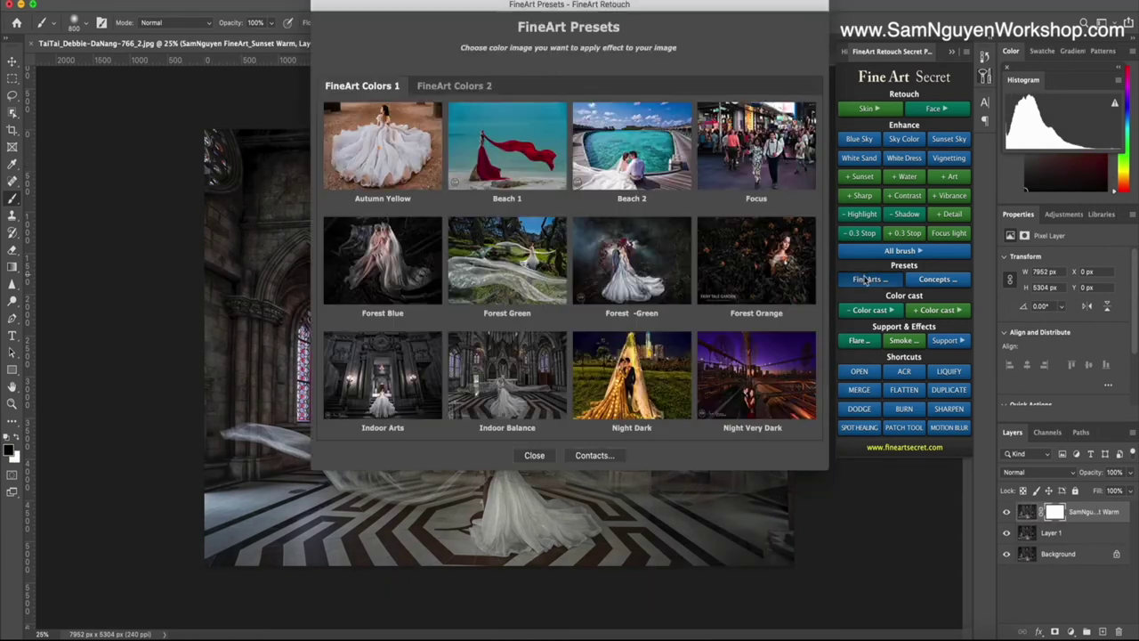
left_click(448, 84)
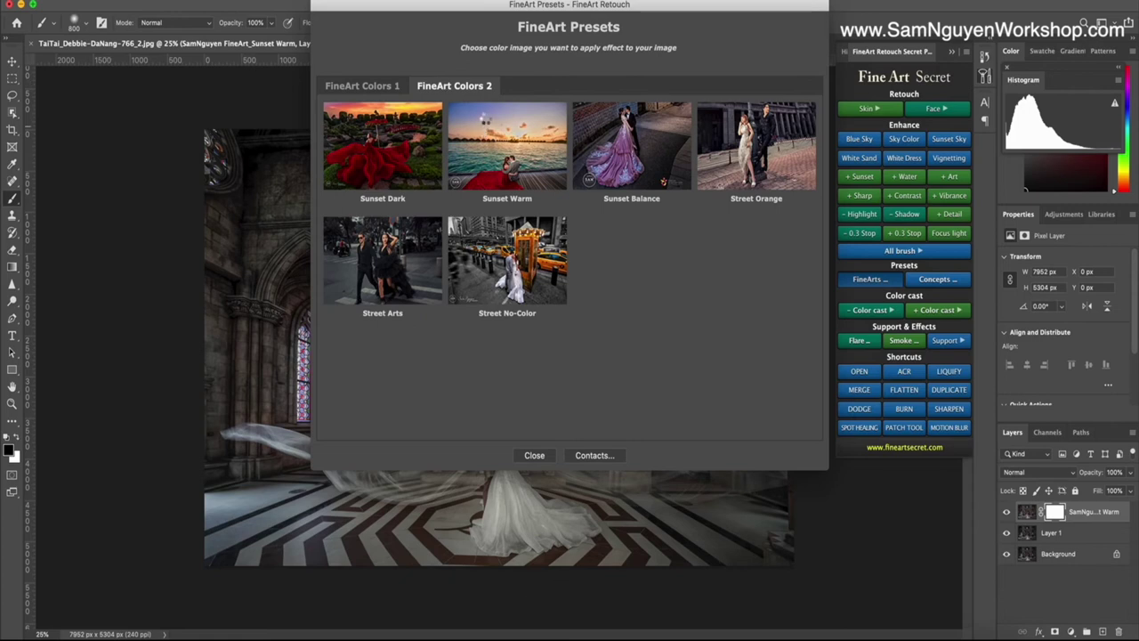
left_click(479, 120)
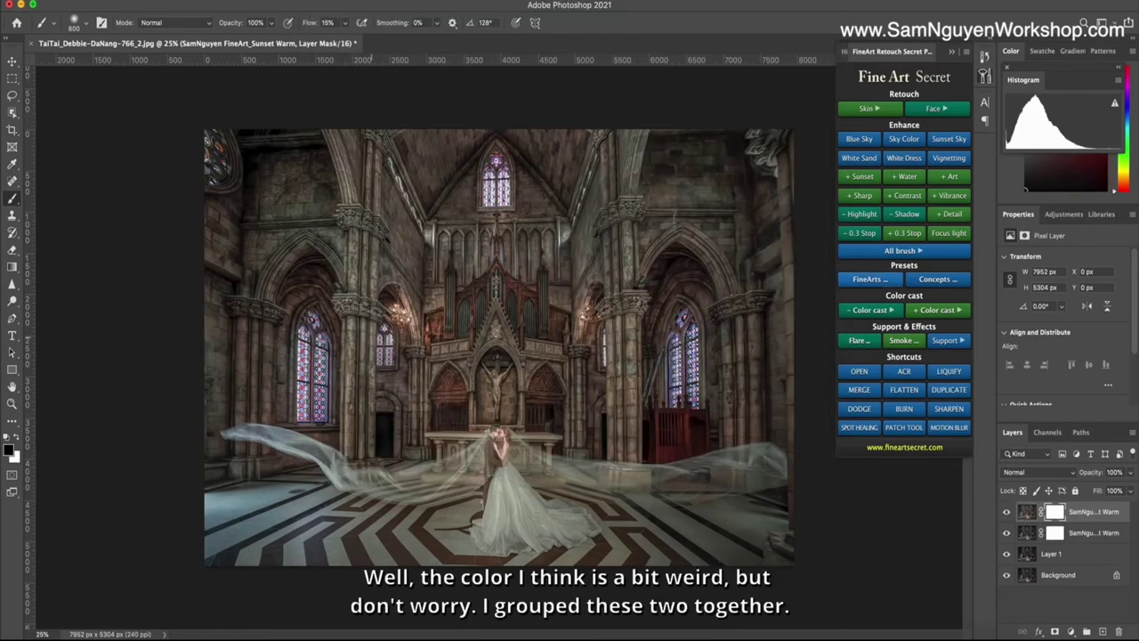
Group both Sunset Warm layers into Group 1 and give it an inverted black mask
left_click(1033, 534, "shift")
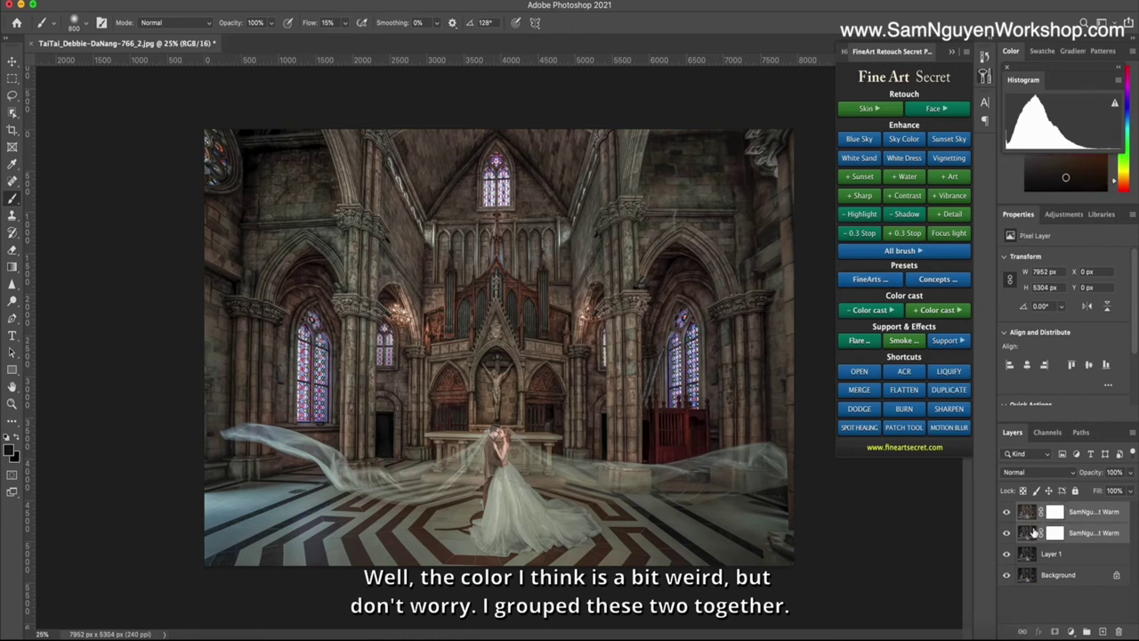
key("super+g")
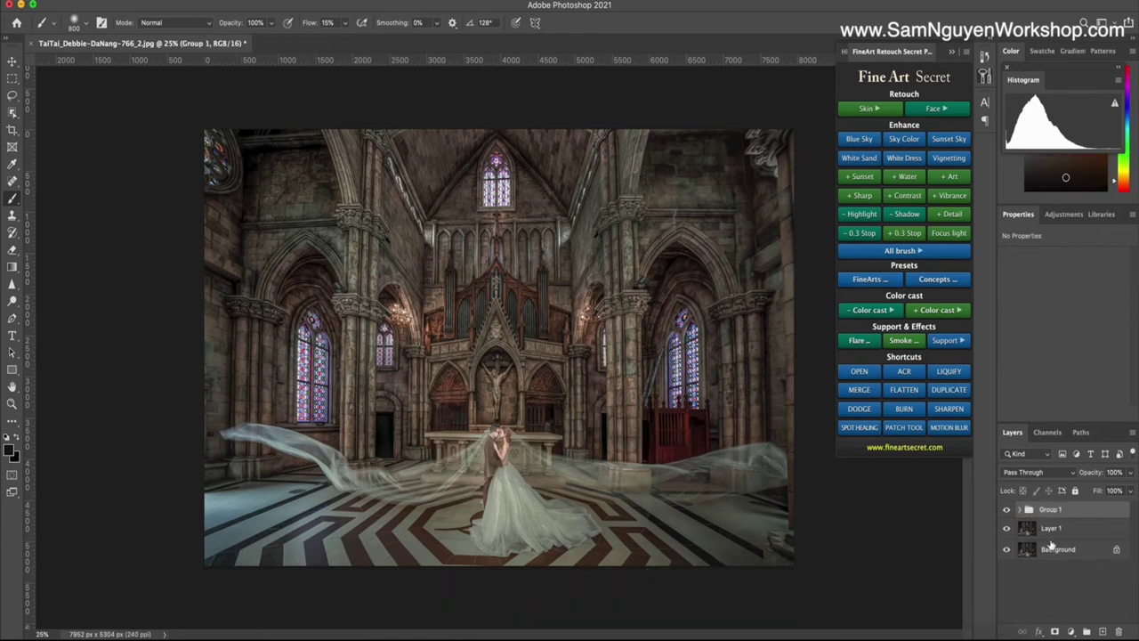
left_click(1054, 632)
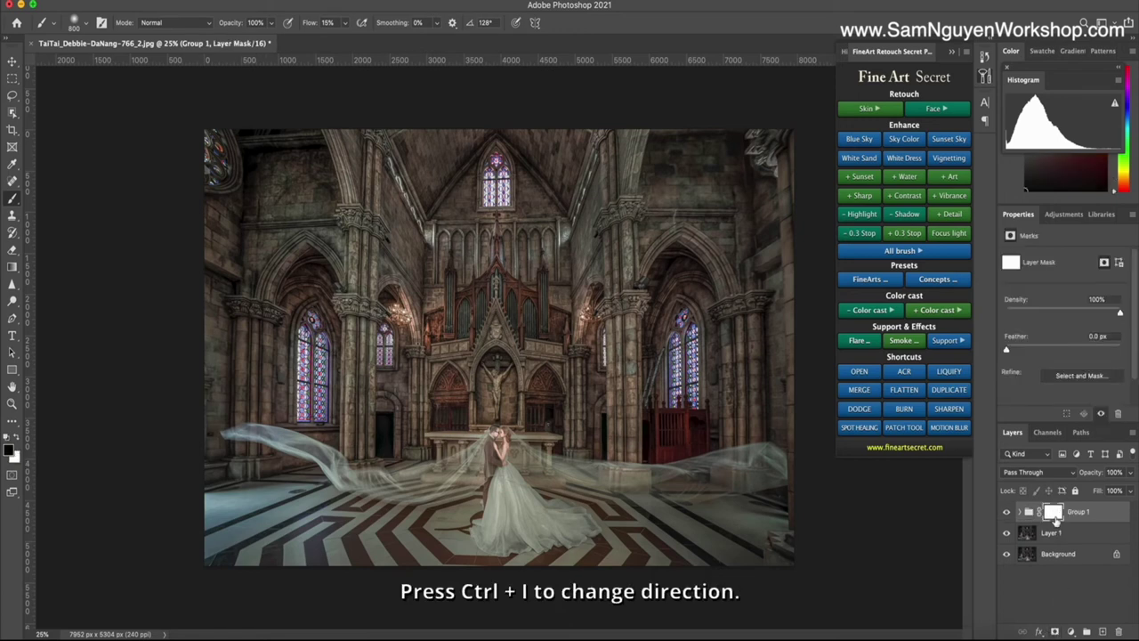
key("super+i")
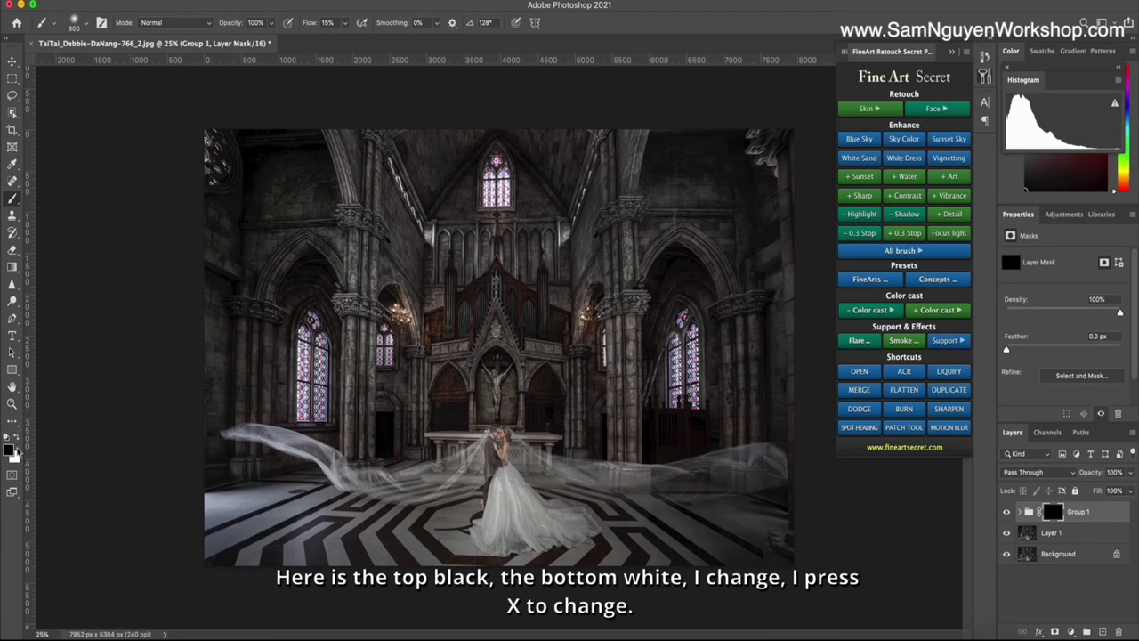
Set the painting colour to white, brush flow to 100%, and shrink the brush to 300
left_click(15, 442)
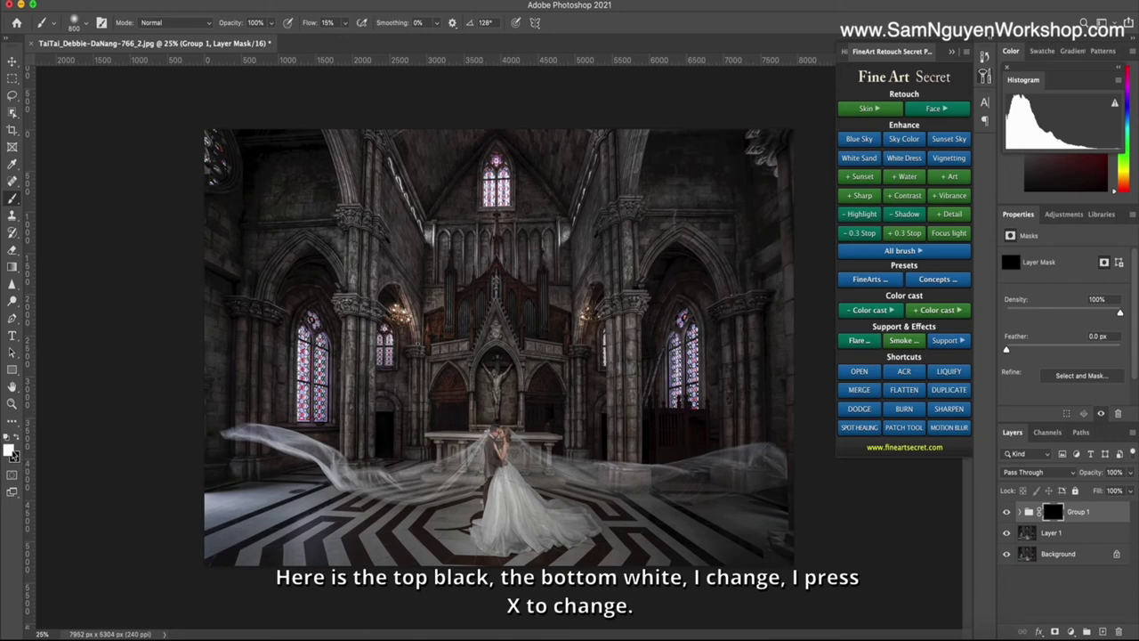
left_click(346, 24)
left_click_drag(348, 39, 397, 46)
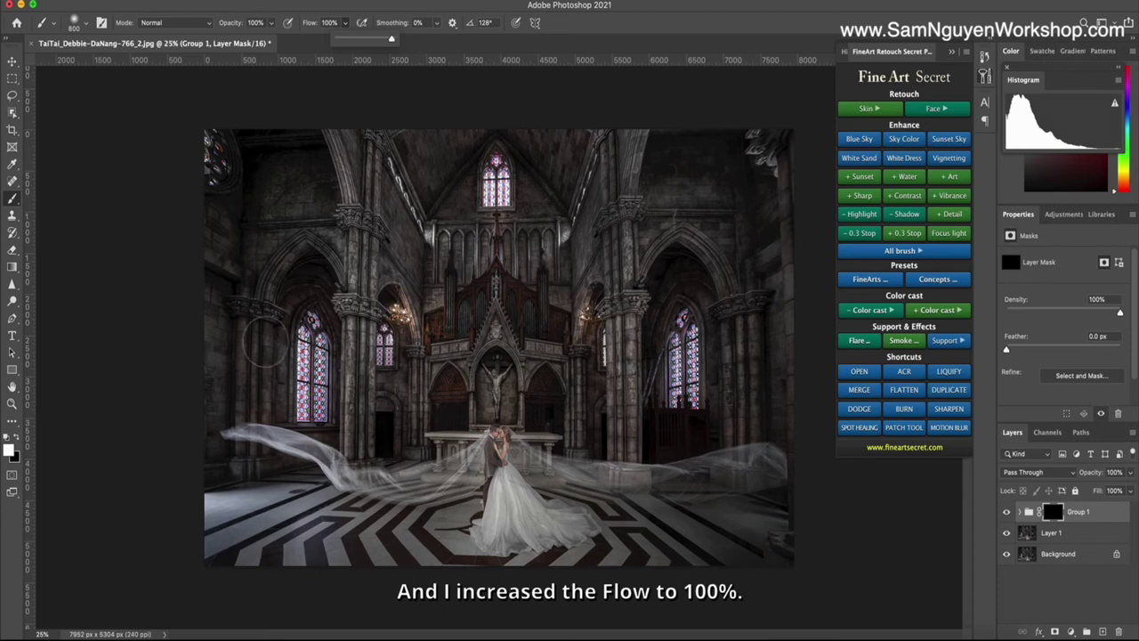
key("bracketleft")
key("bracketleft")
key("bracketleft")
key("bracketleft")
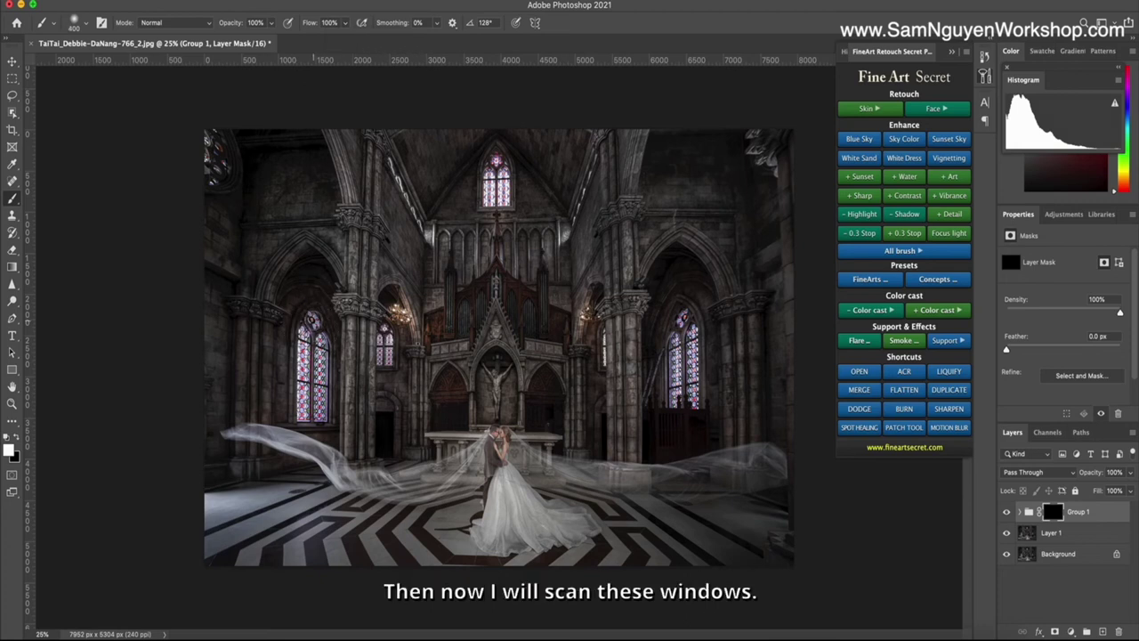
key("bracketleft")
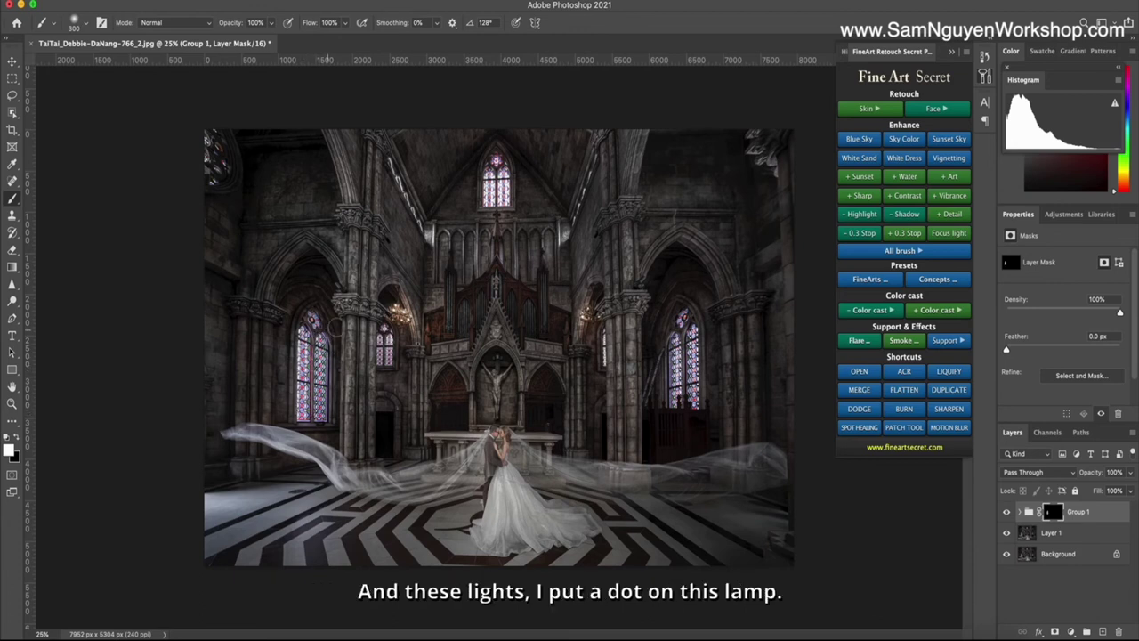
Paint the golden glow back onto the left lamp and the stained-glass windows
key("bracketright")
key("bracketright")
key("bracketright")
key("bracketright")
key("bracketright")
left_click(401, 312)
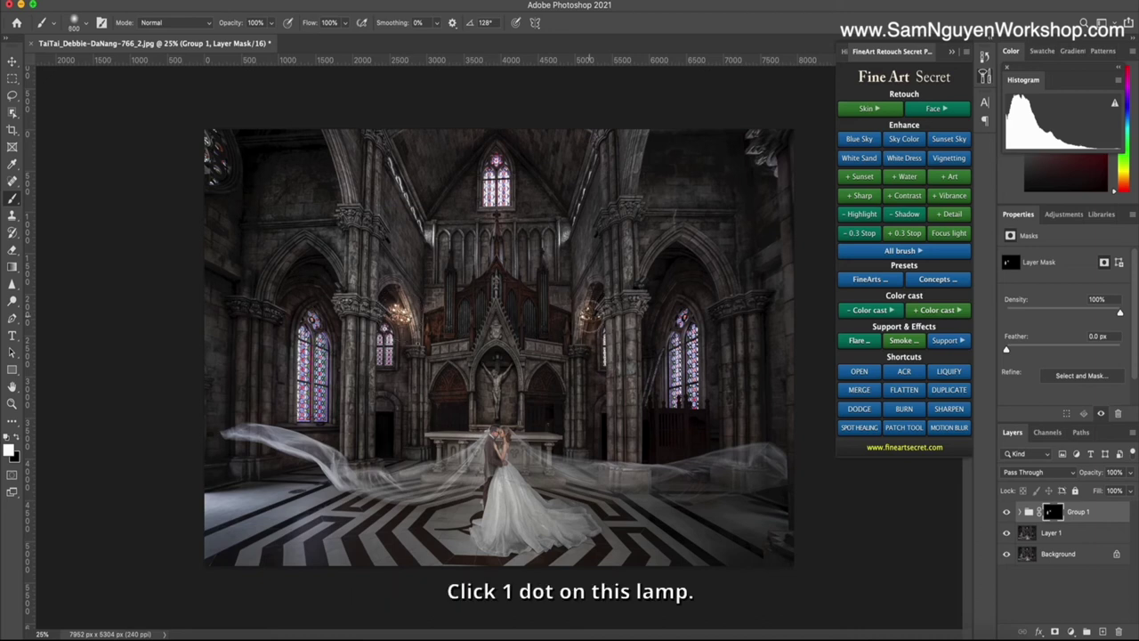
key("bracketleft")
key("bracketleft")
key("bracketleft")
key("bracketleft")
key("bracketleft")
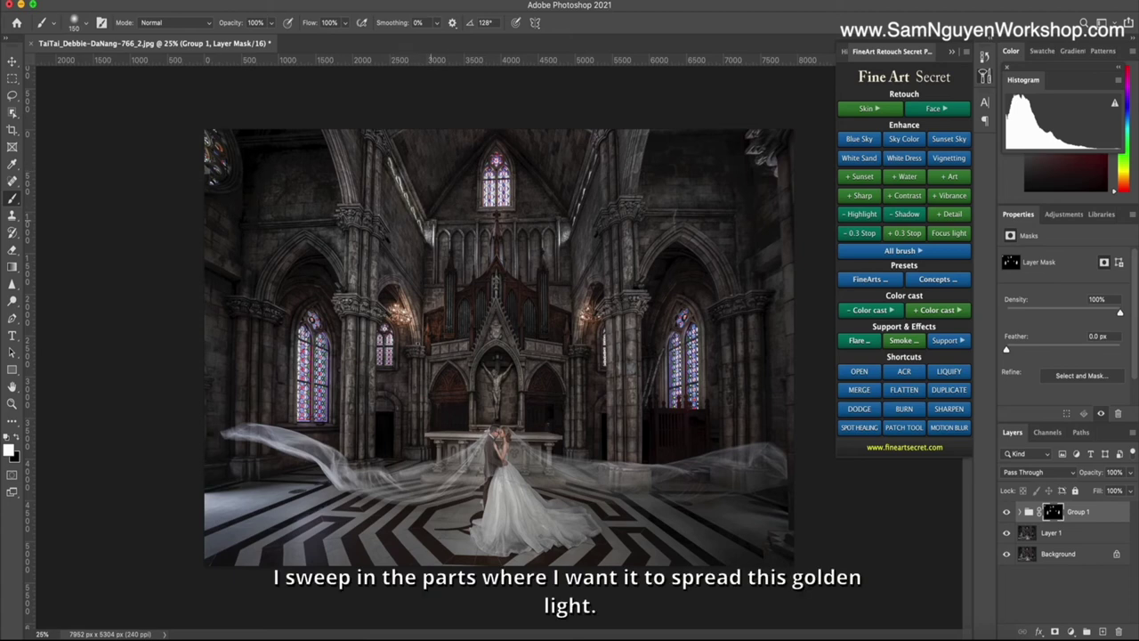
key("bracketright")
key("bracketright")
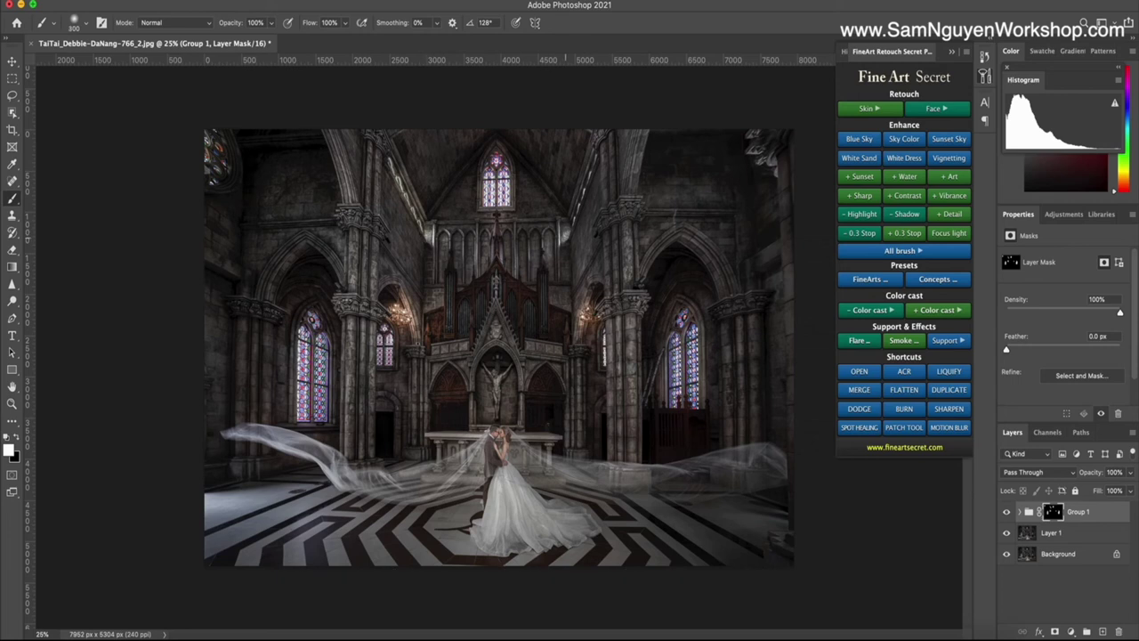
key("bracketright")
key("bracketright")
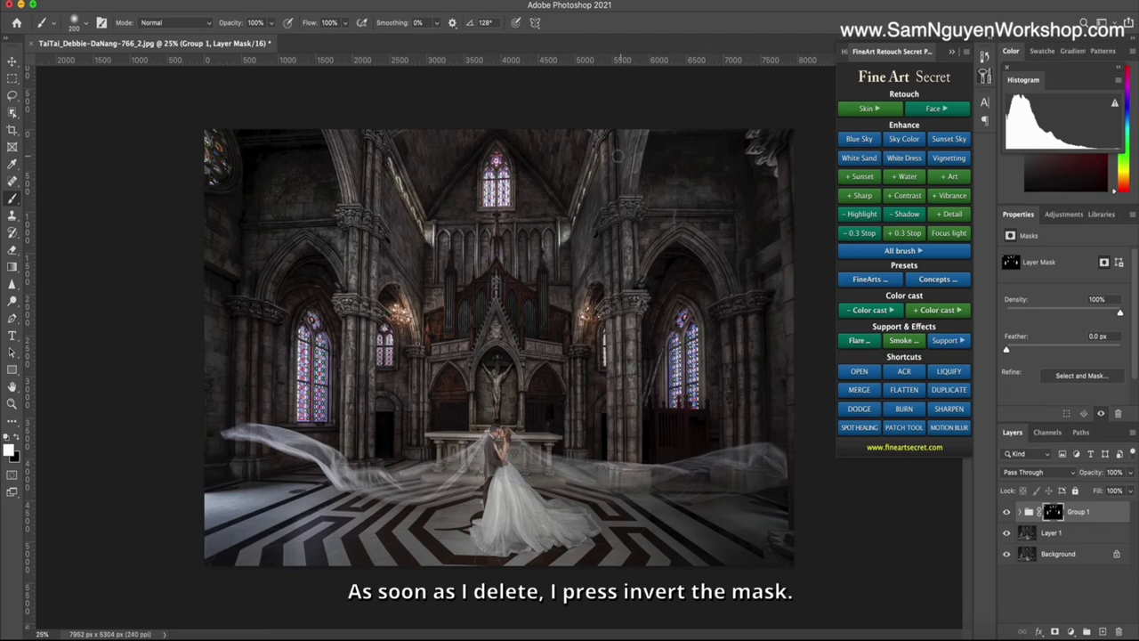
key("x")
Toggle Group 1's visibility repeatedly to compare the photo with and without the glow
left_click(1007, 512)
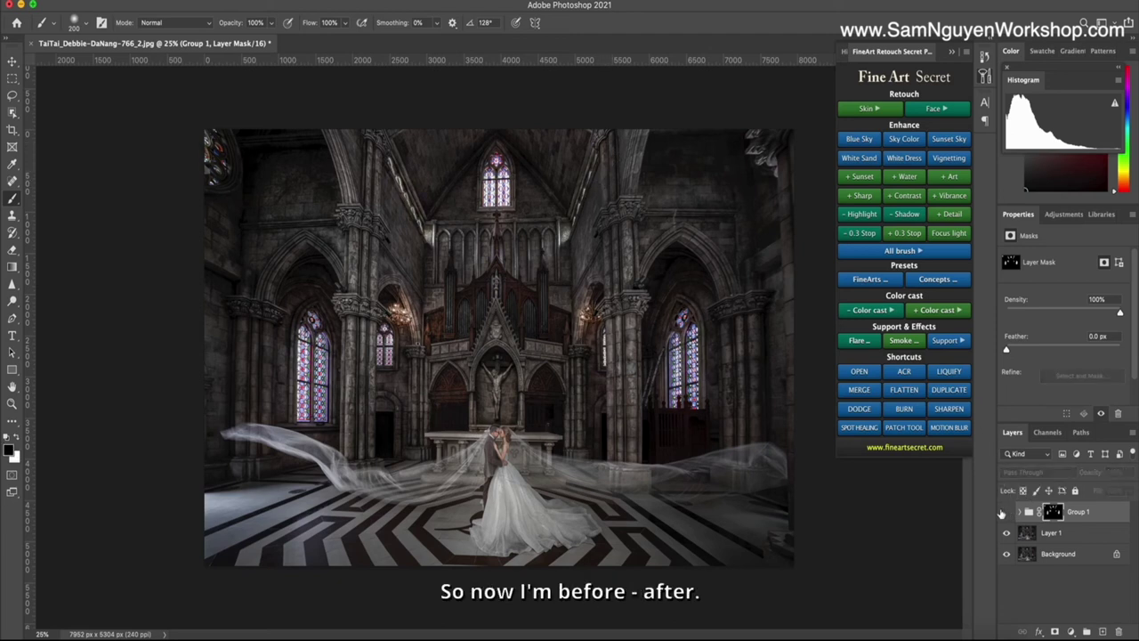
left_click(1007, 512)
left_click(1006, 512)
left_click(1007, 512)
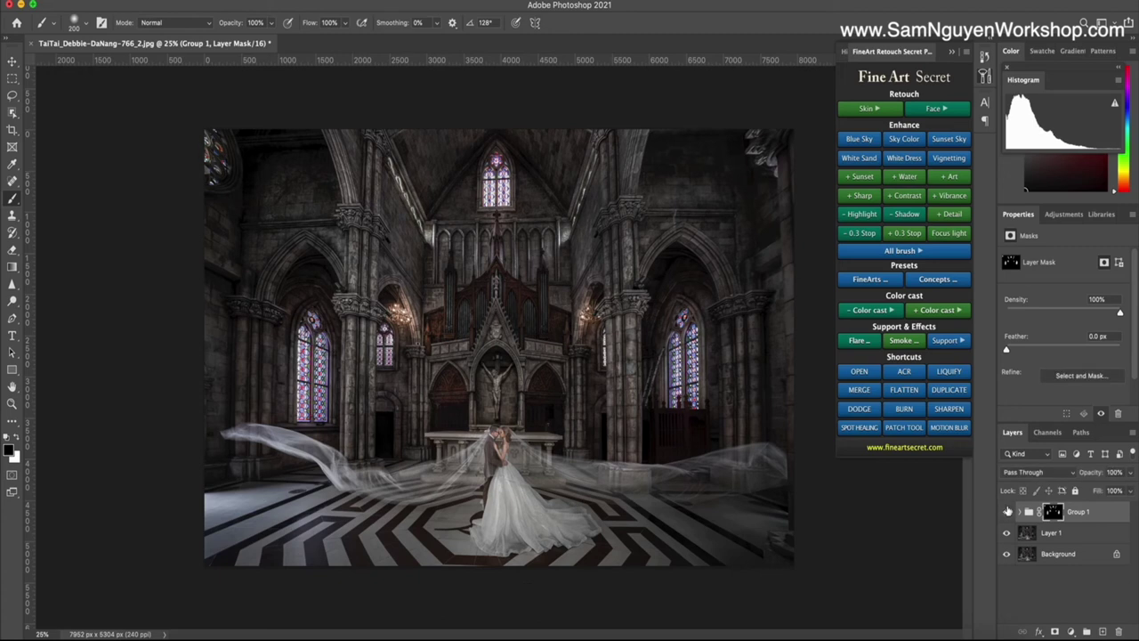
left_click(1006, 512)
left_click(1006, 512)
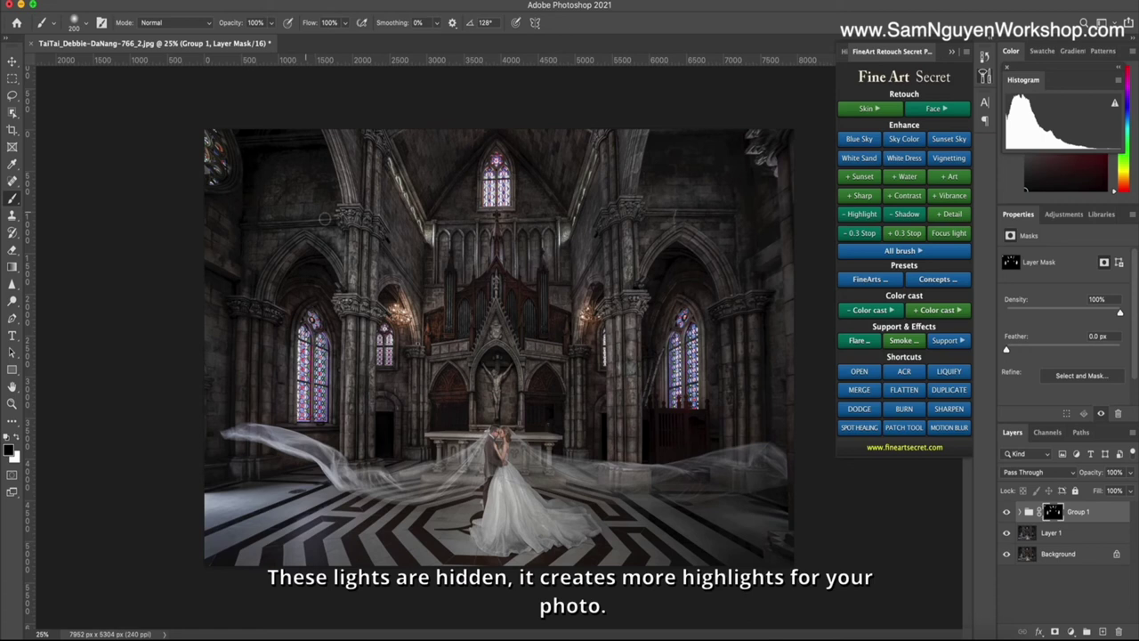
left_click(1004, 512)
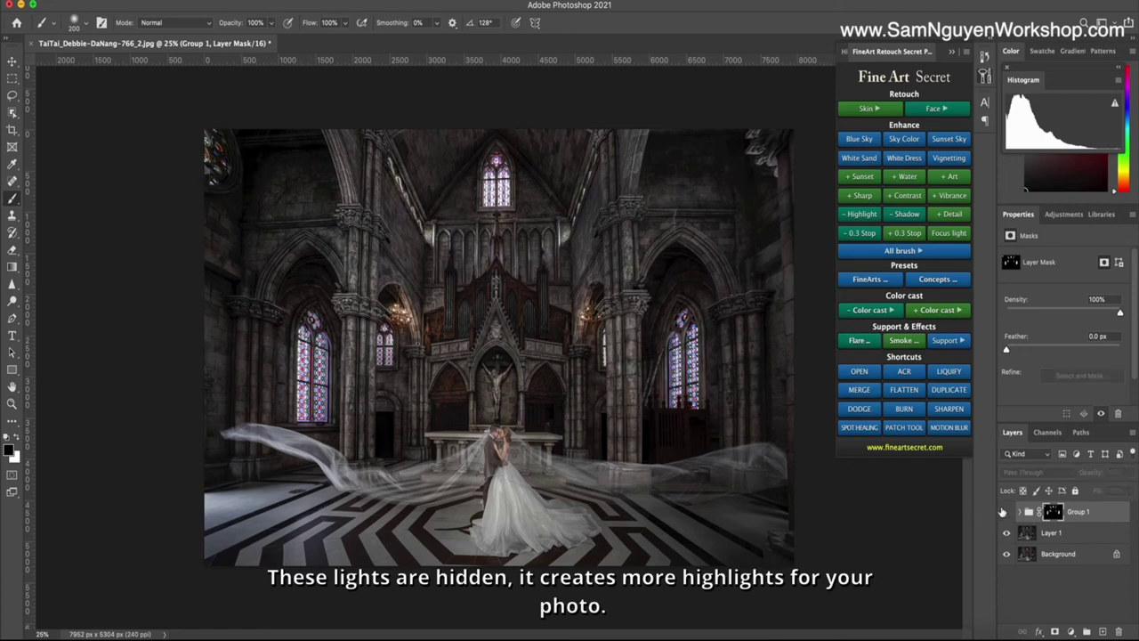
left_click(1004, 512)
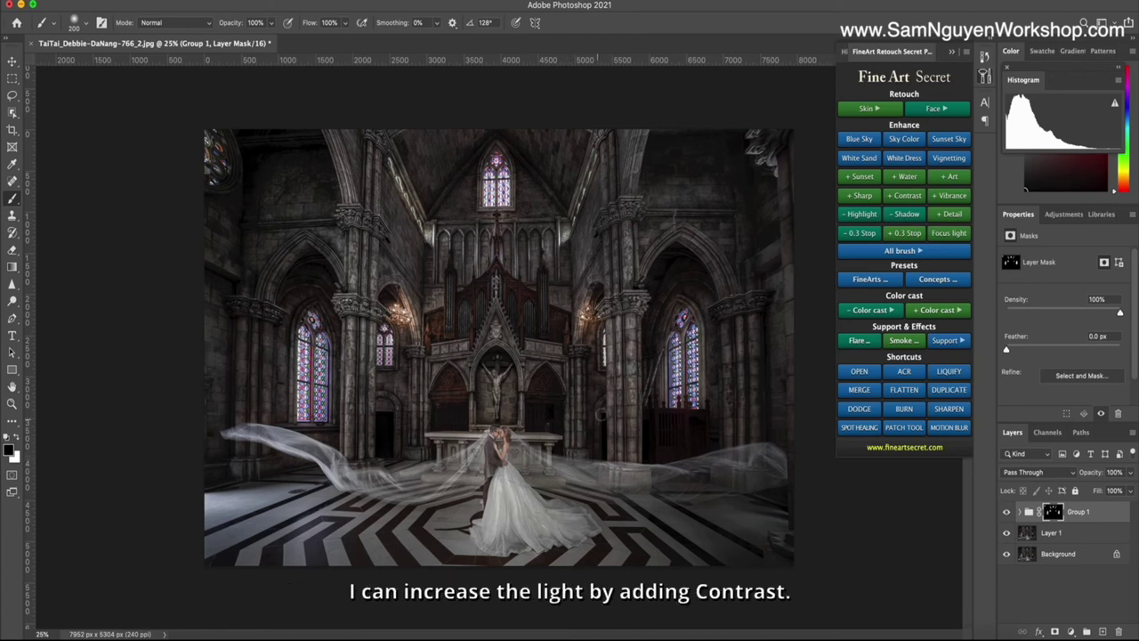
Add two SamNguyen FineArt_Contrast+ layers from the Fine Art Secret panel
left_click(906, 203)
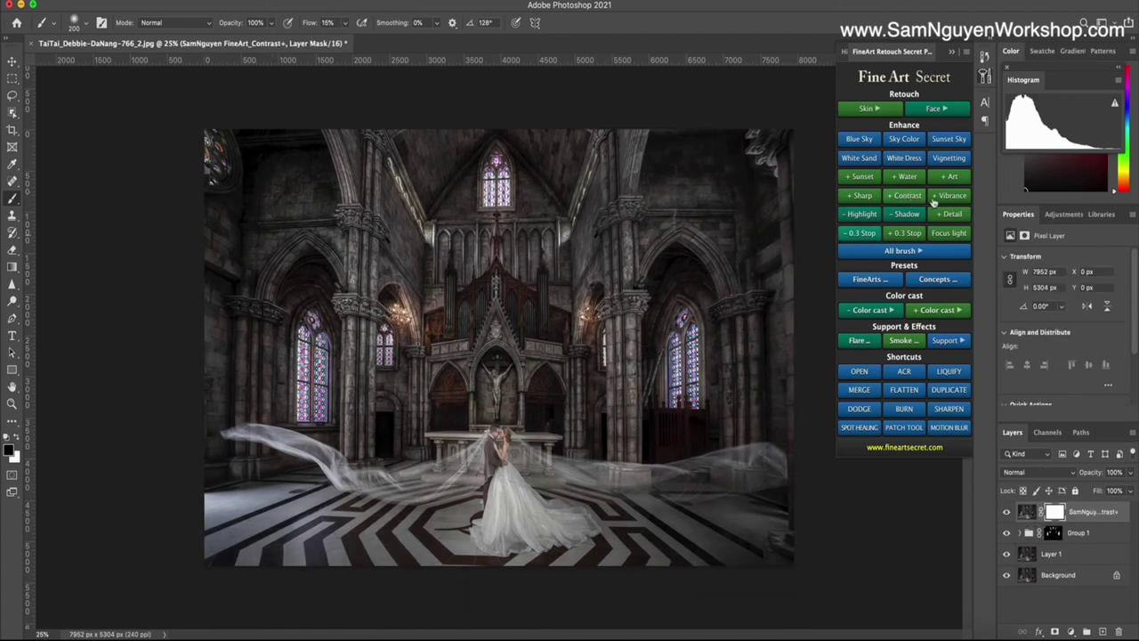
left_click(907, 195)
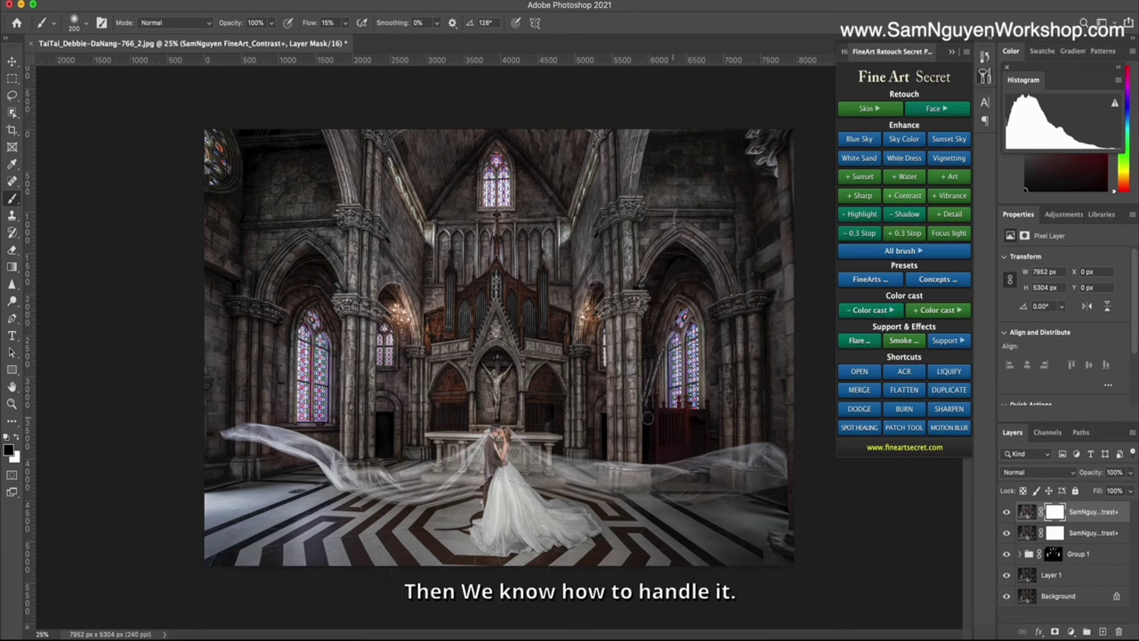
Add an Orange- colour-cast layer and invert its mask to hide the effect
left_click(869, 313)
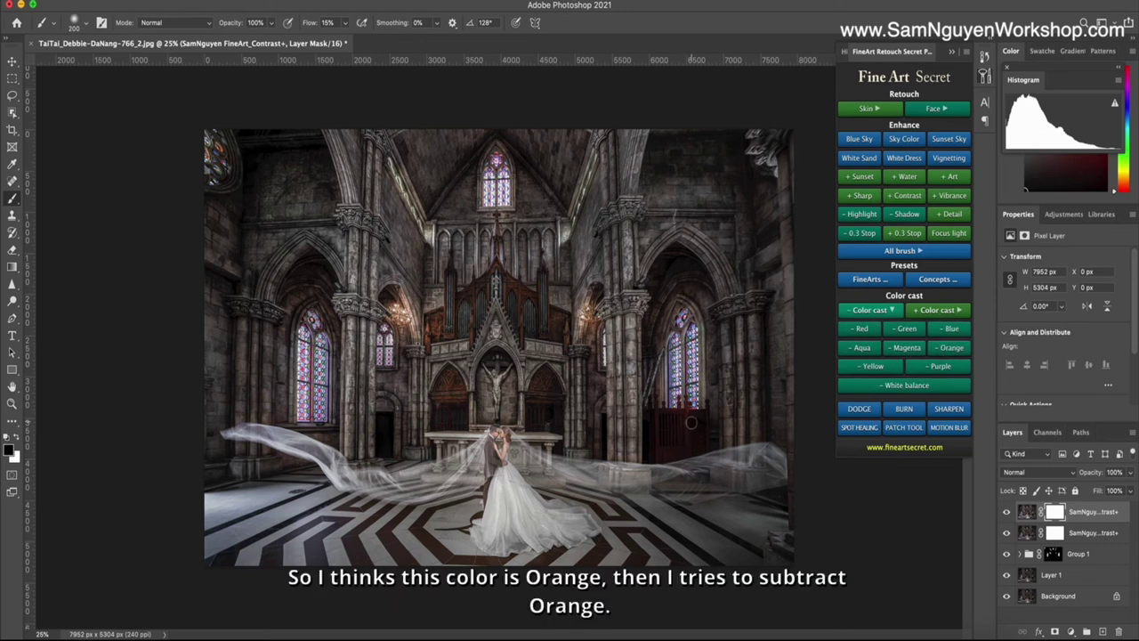
left_click(949, 347)
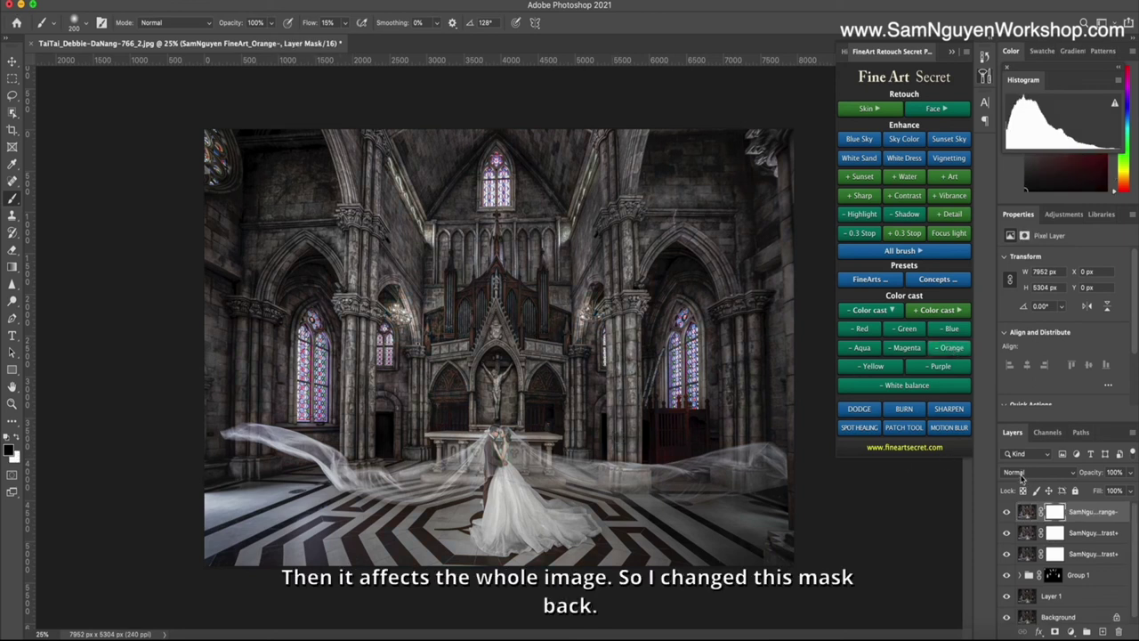
key("ctrl+i")
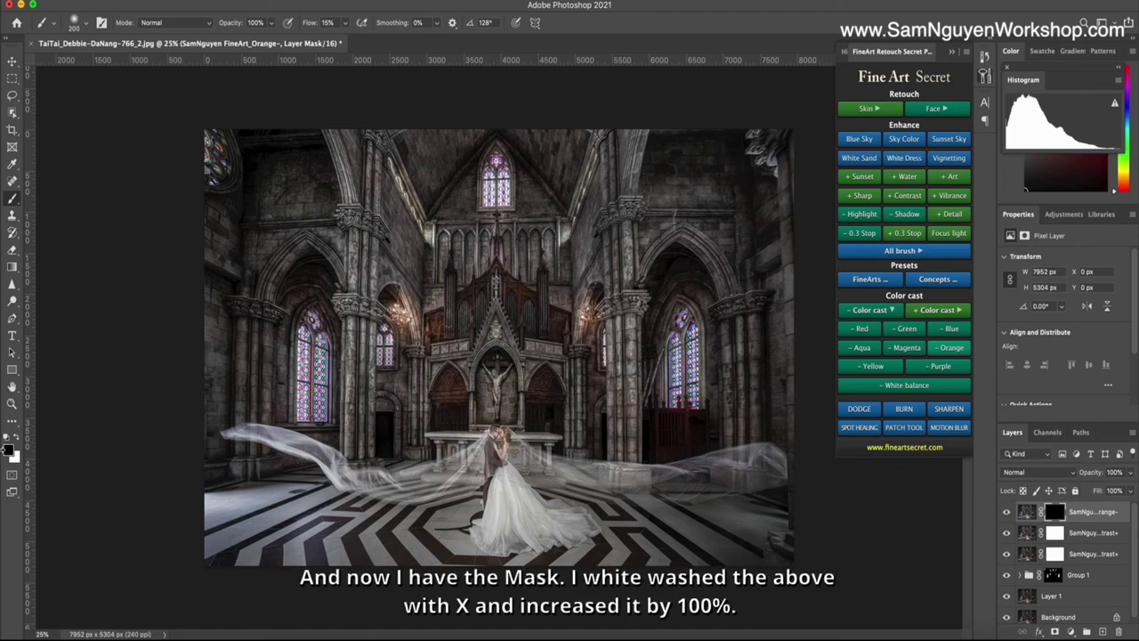
Paint white at 100% flow over the right-side cabinet with a 150–250 brush
key("x")
left_click(346, 25)
left_click_drag(346, 39, 391, 39)
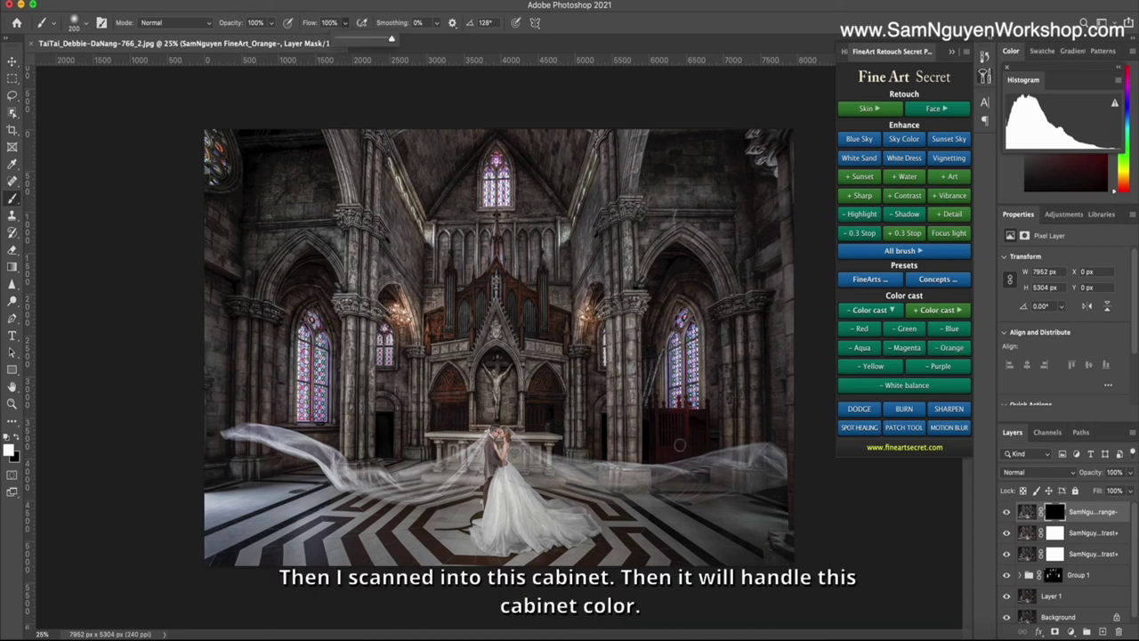
left_click(668, 442)
key("bracketleft")
key("bracketleft")
key("bracketleft")
key("bracketleft")
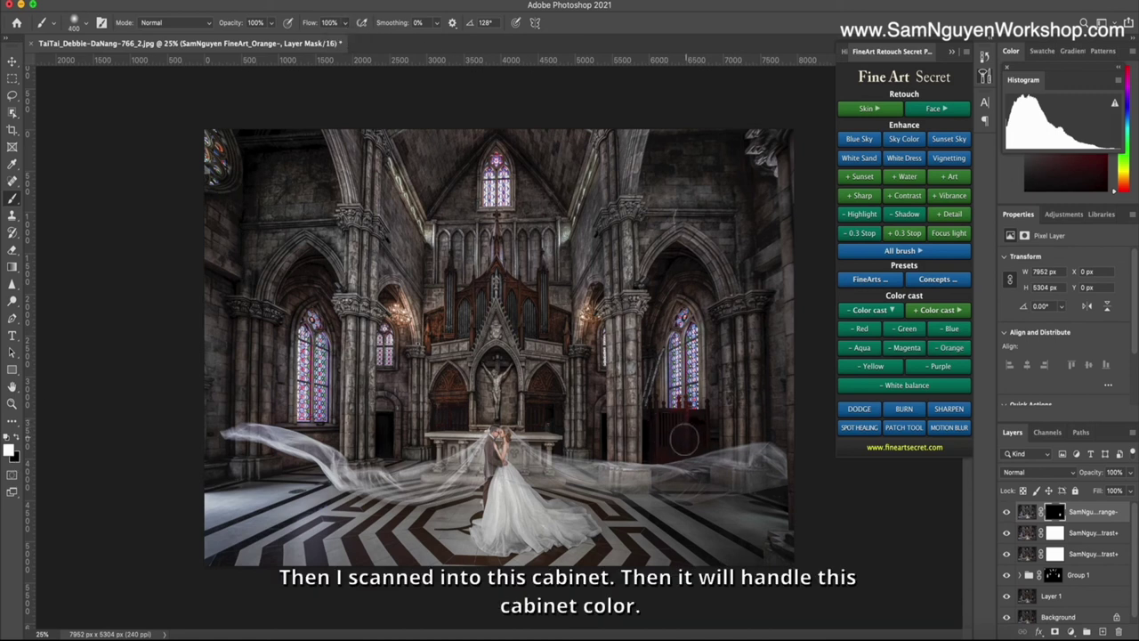
key("bracketleft")
key("bracketleft")
key("bracketleft")
key("bracketleft")
key("bracketleft")
key("bracketleft")
key("bracketleft")
key("bracketleft")
key("bracketleft")
key("bracketleft")
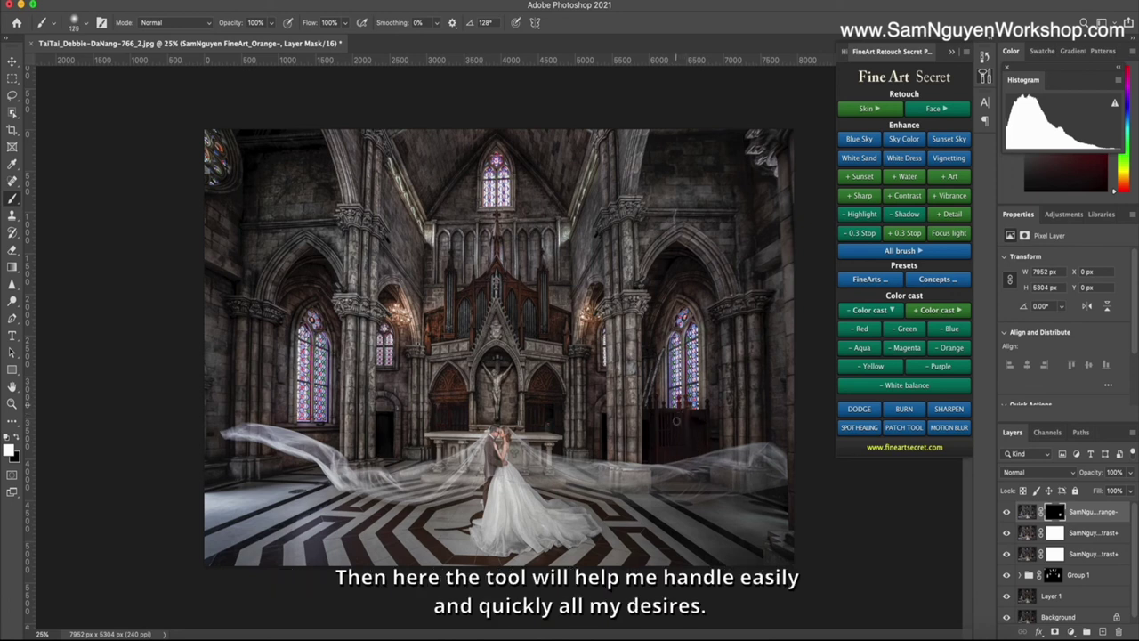
key("bracketright")
key("bracketright")
key("bracketright")
key("bracketright")
key("bracketright")
key("bracketleft")
key("bracketleft")
key("bracketleft")
key("bracketleft")
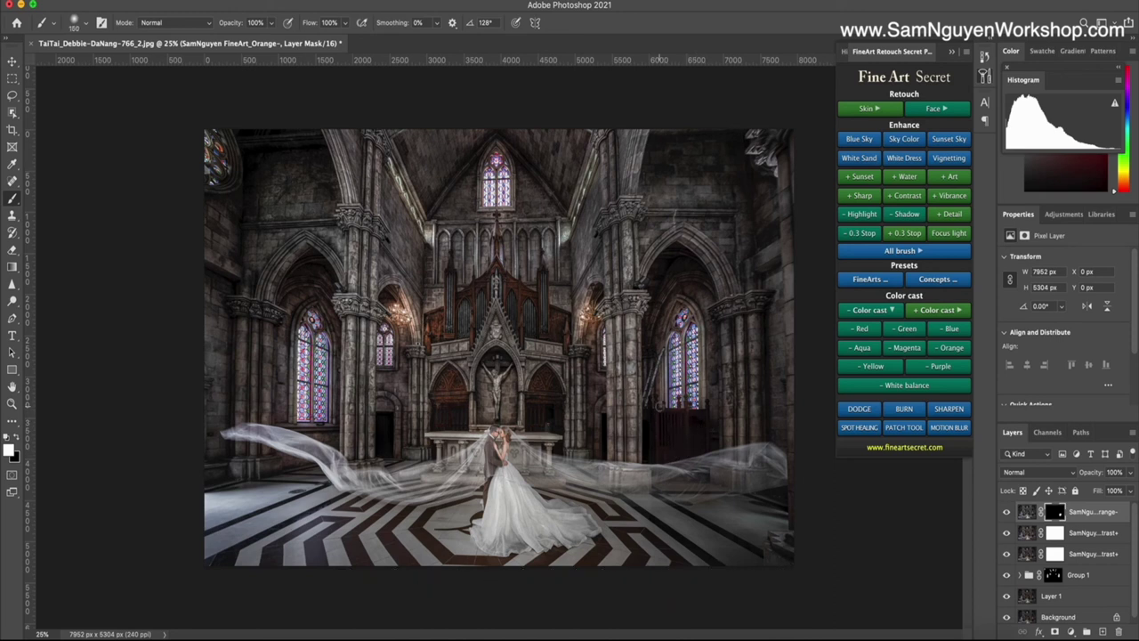
key("bracketright")
key("bracketright")
key("bracketright")
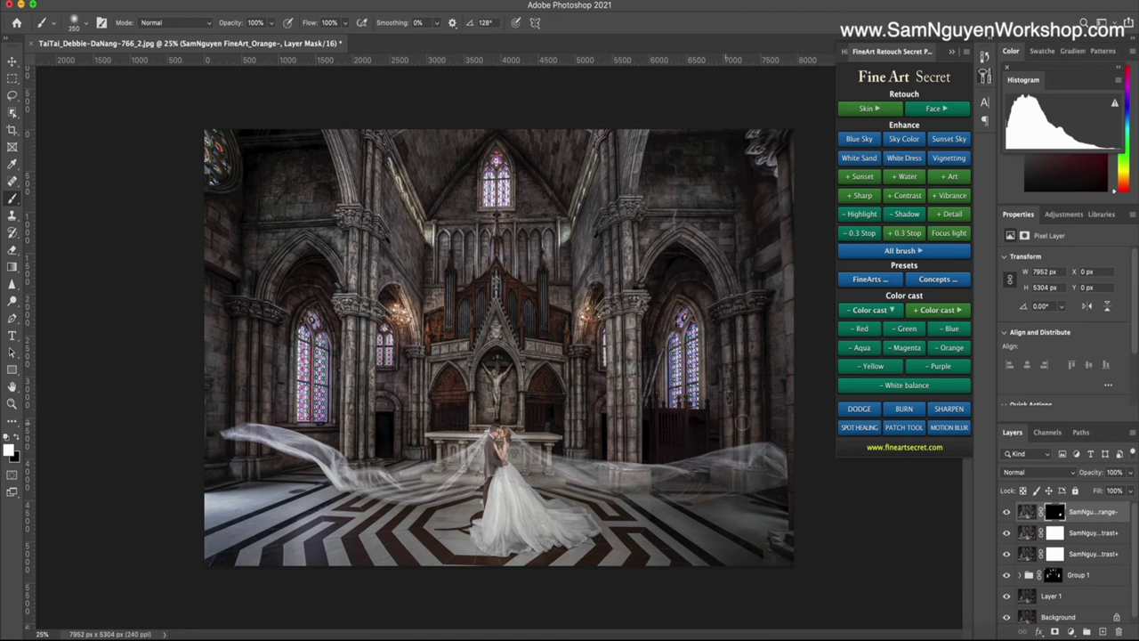